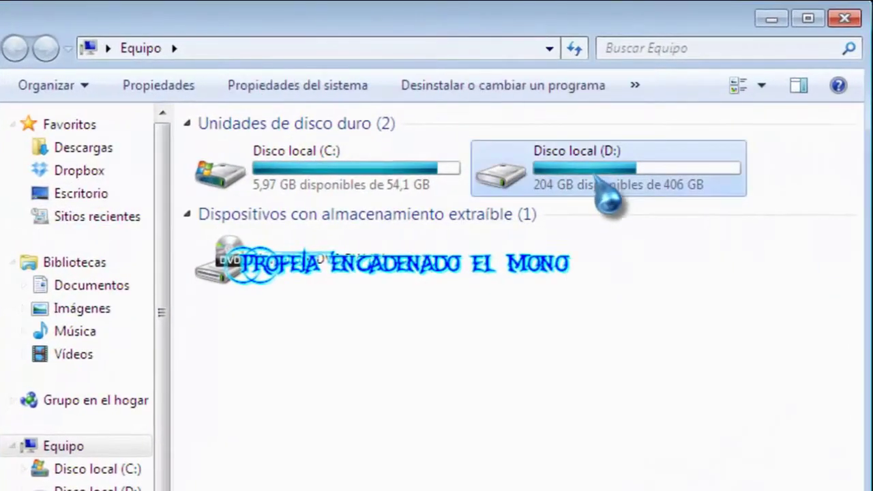
# Create a new folder named DEMOSTRACION YOUTUBE on drive D:.
pyautogui.doubleClick(598, 177)
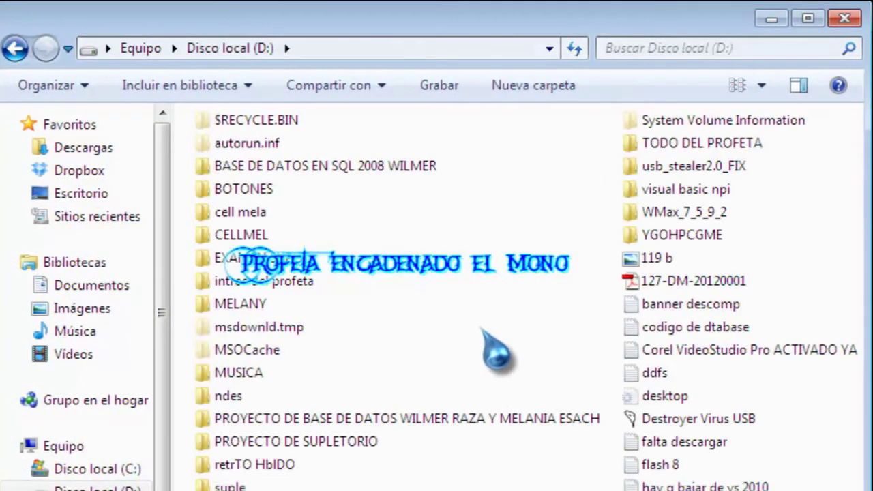
pyautogui.rightClick(479, 321)
pyautogui.moveTo(539, 269)
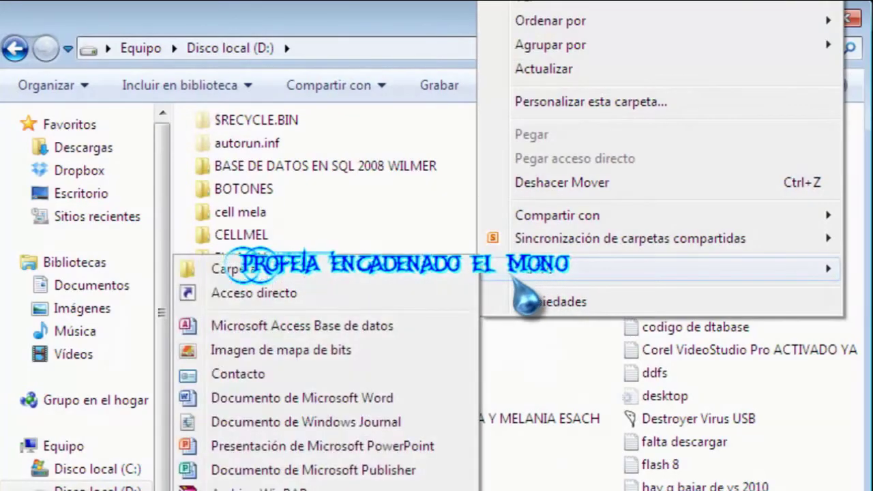
pyautogui.click(229, 266)
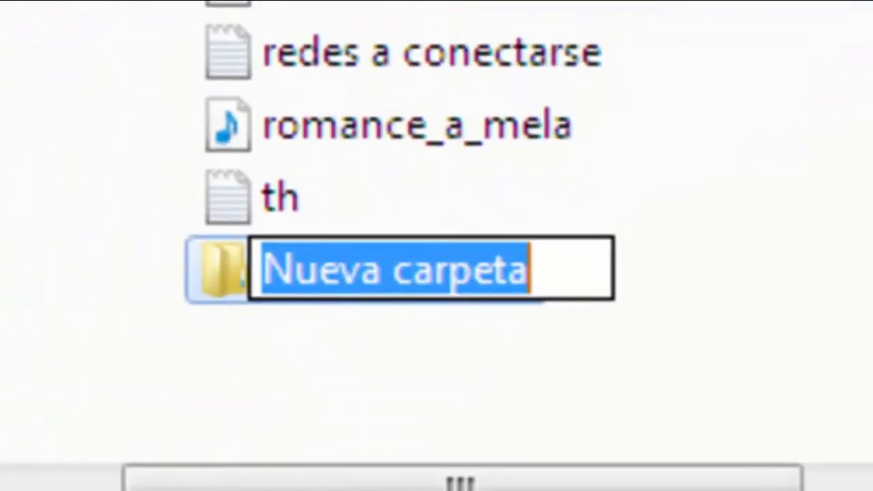
pyautogui.write('DEMO')
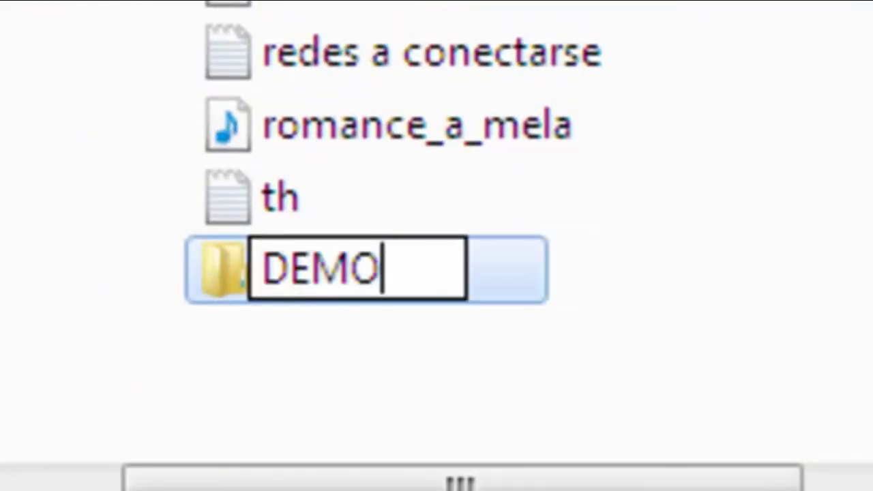
pyautogui.write('STRACION Y')
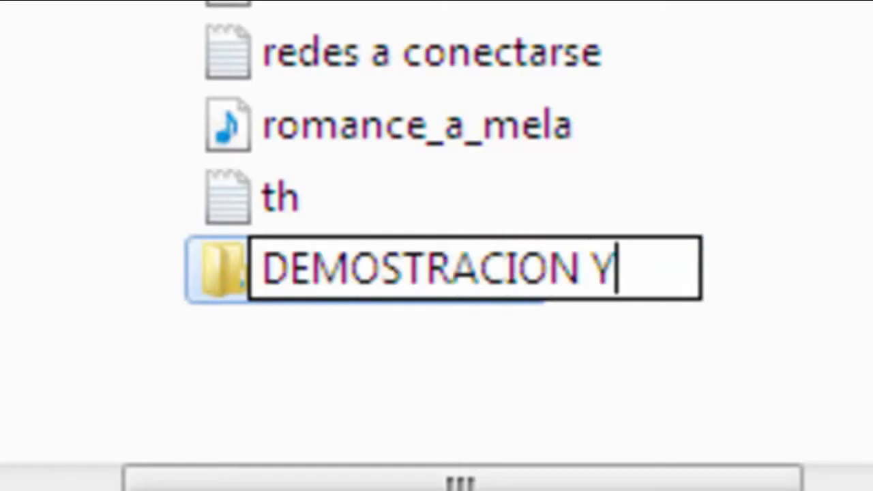
pyautogui.write('OUTUBE')
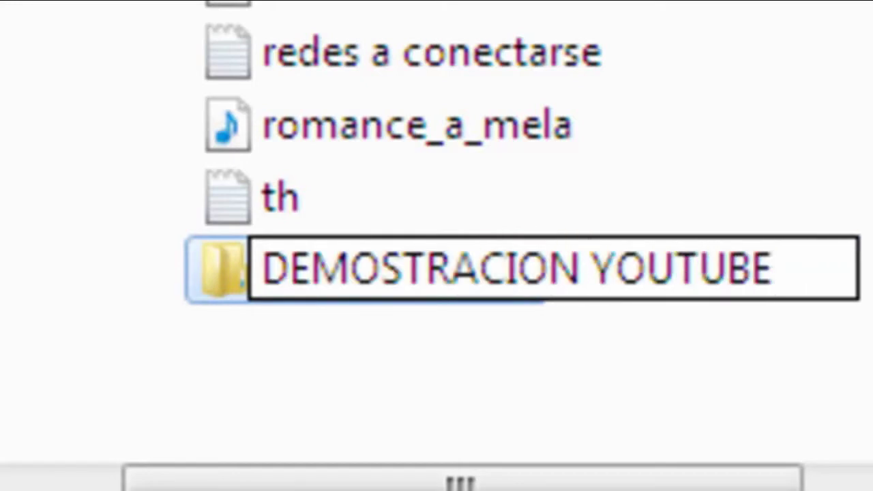
pyautogui.press('Return')
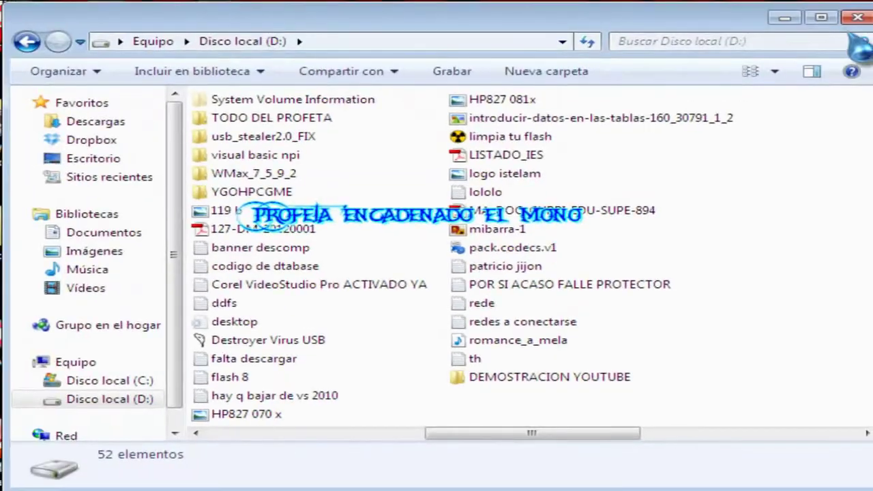
# Close the drive D: window and refresh the desktop.
pyautogui.click(862, 21)
pyautogui.rightClick(446, 89)
pyautogui.click(563, 143)
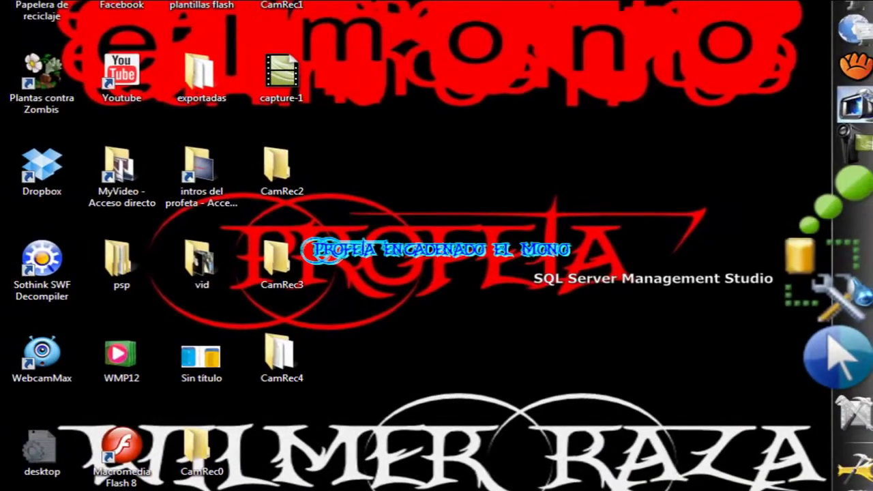
# Launch Management Studio and connect to the local SQLEXPRESS server using Windows Authentication.
pyautogui.click(849, 280)
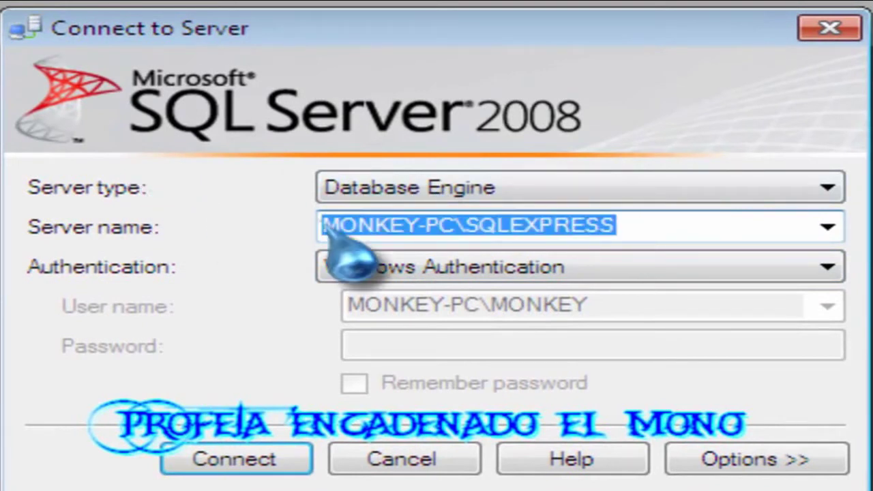
pyautogui.click(440, 229)
pyautogui.moveTo(455, 225); pyautogui.dragTo(300, 231)
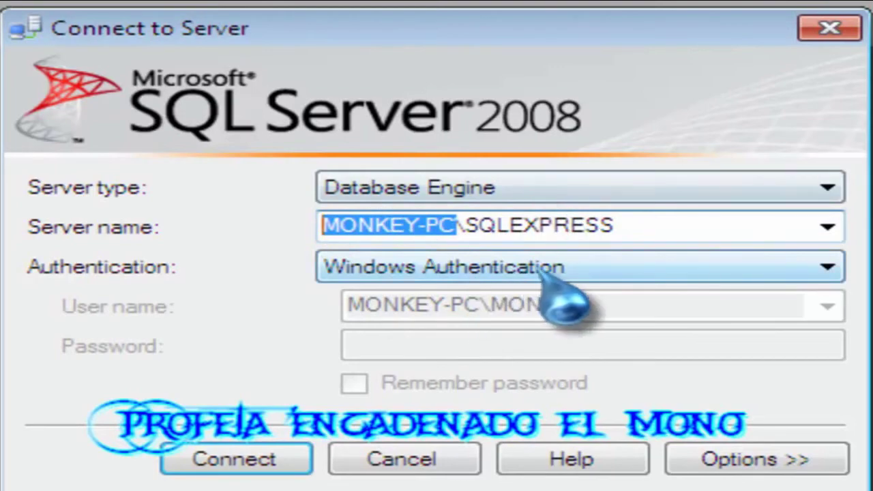
pyautogui.click(273, 459)
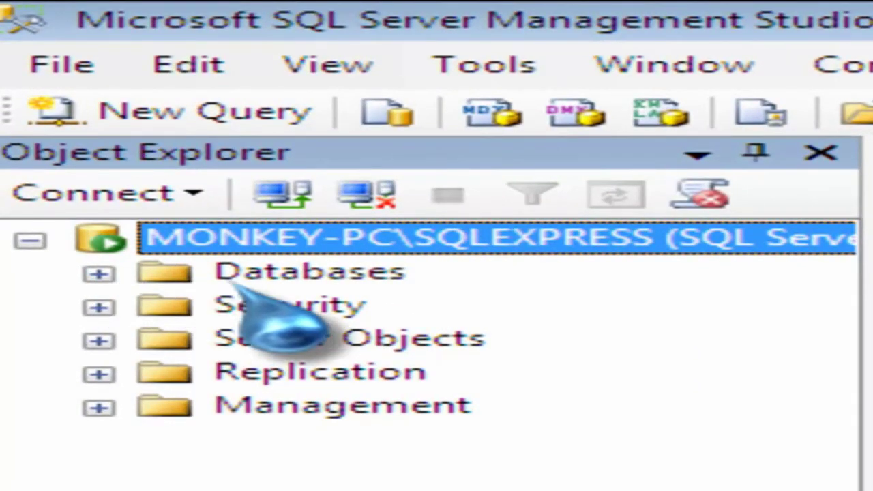
# Expand Databases to show jugadores and MINIMARKE, then bring up the Databases folder's actions.
pyautogui.click(256, 281)
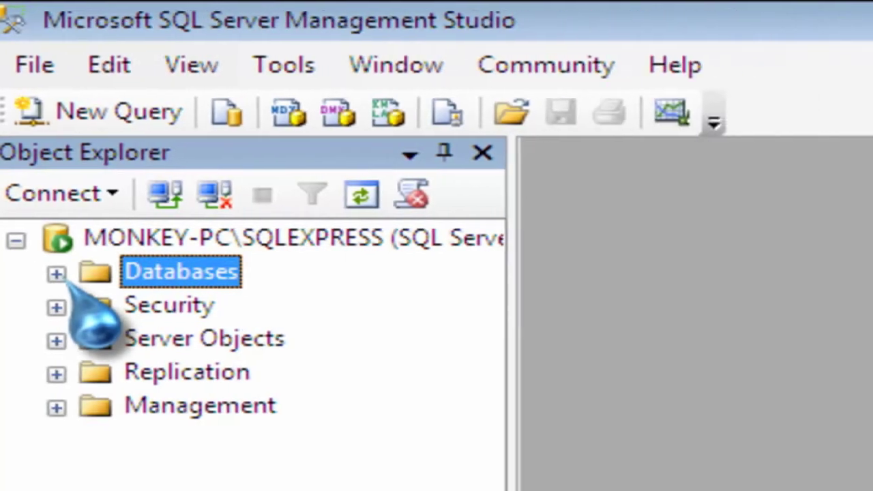
pyautogui.click(56, 273)
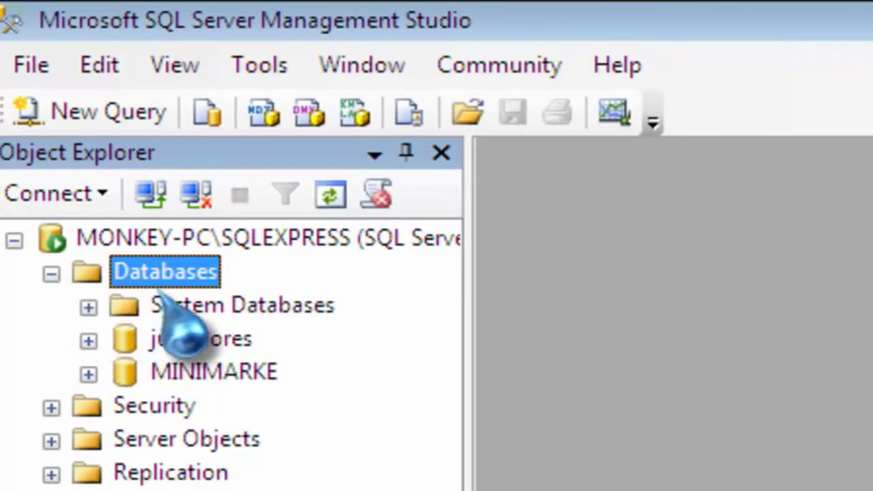
pyautogui.click(232, 375)
pyautogui.click(218, 341)
pyautogui.click(232, 374)
pyautogui.click(218, 339)
pyautogui.click(232, 374)
pyautogui.click(219, 339)
pyautogui.click(232, 373)
pyautogui.click(218, 339)
pyautogui.click(232, 374)
pyautogui.click(218, 339)
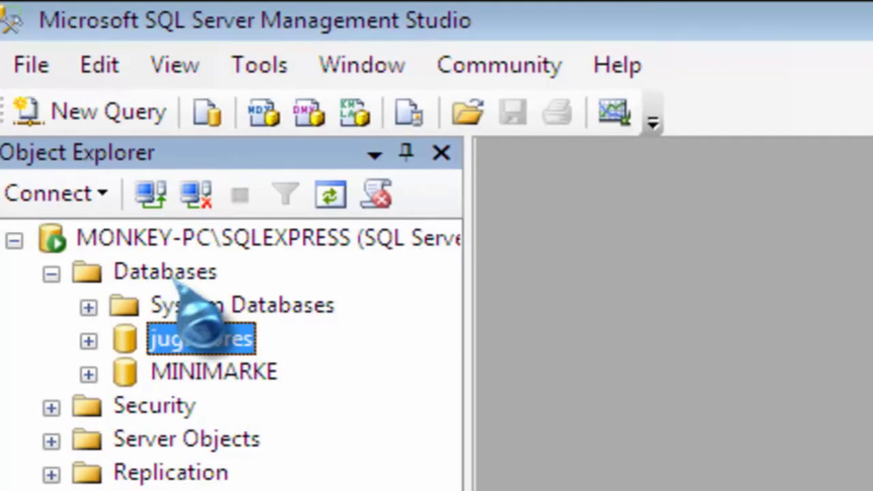
pyautogui.click(164, 275)
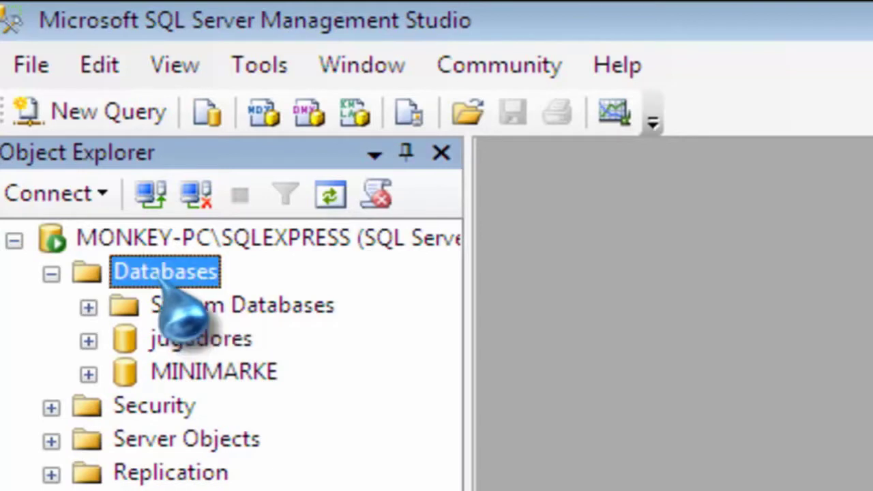
pyautogui.rightClick(164, 279)
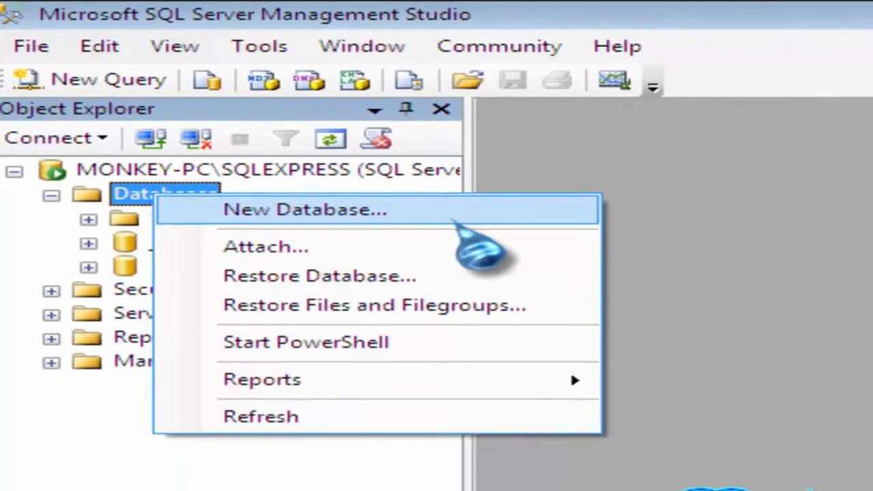
# Start a New Database, glance at Options and Filegroups, and name it DEMOSTRACION.
pyautogui.click(454, 220)
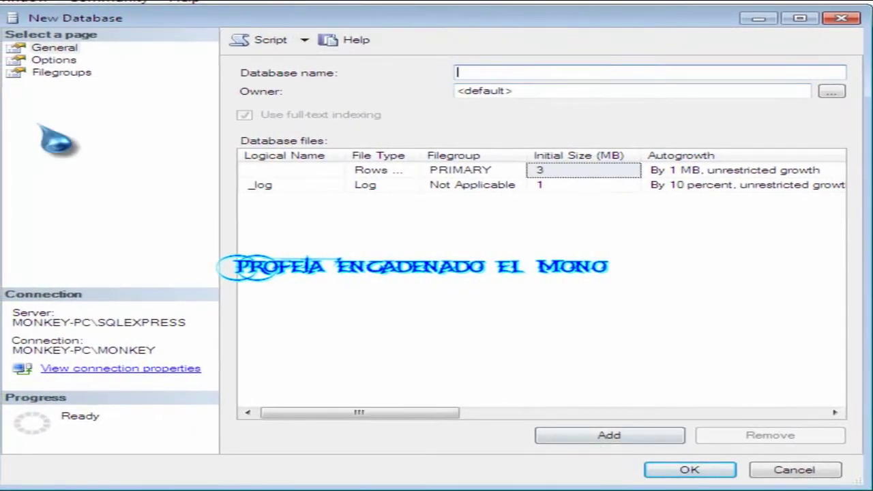
pyautogui.click(60, 60)
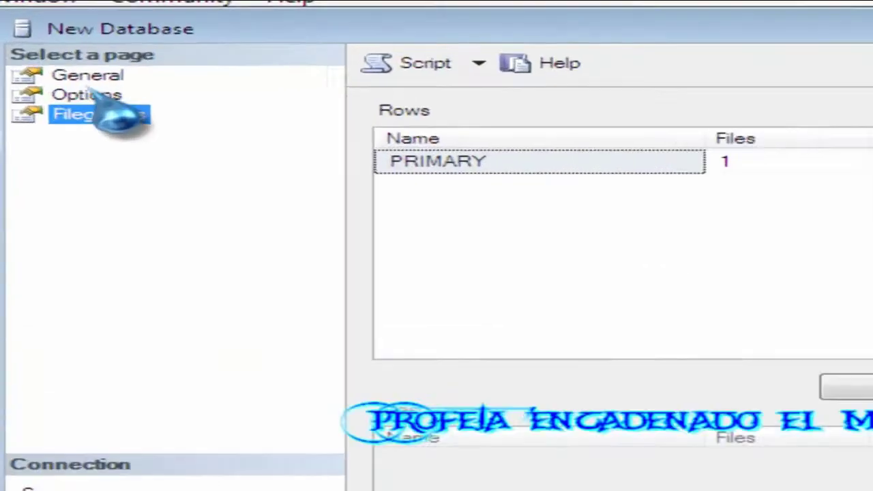
pyautogui.click(57, 48)
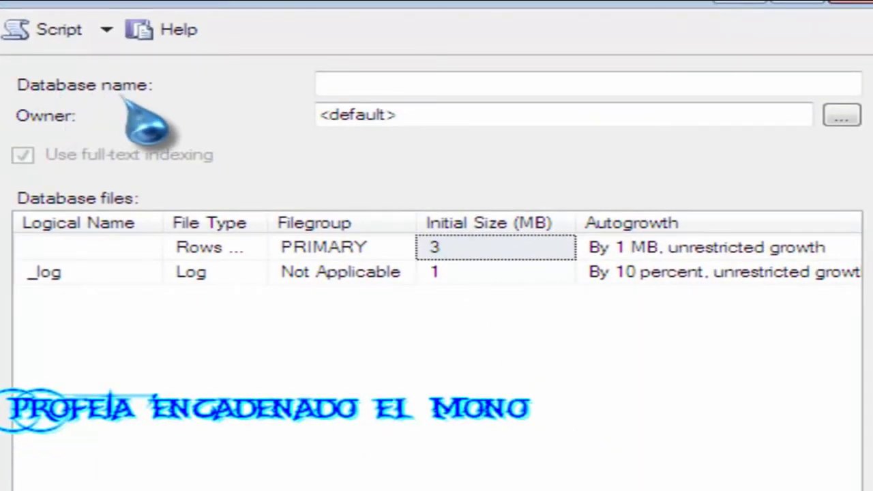
pyautogui.click(478, 82)
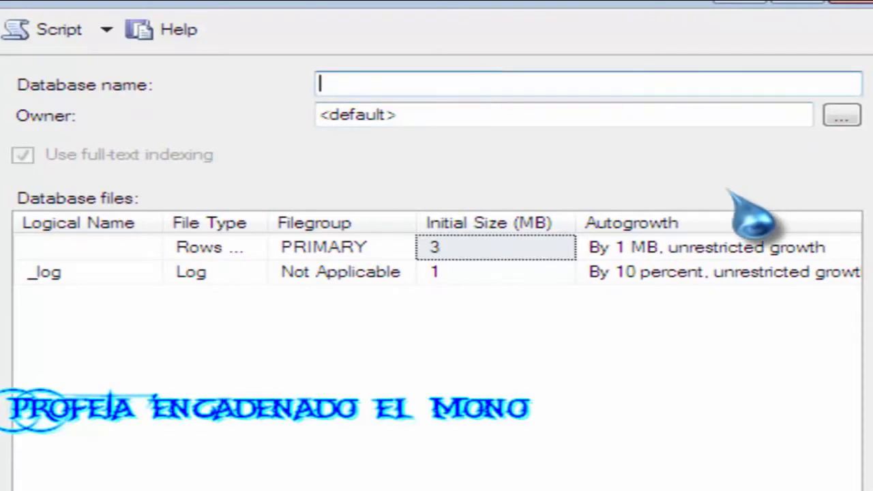
pyautogui.write('dE')
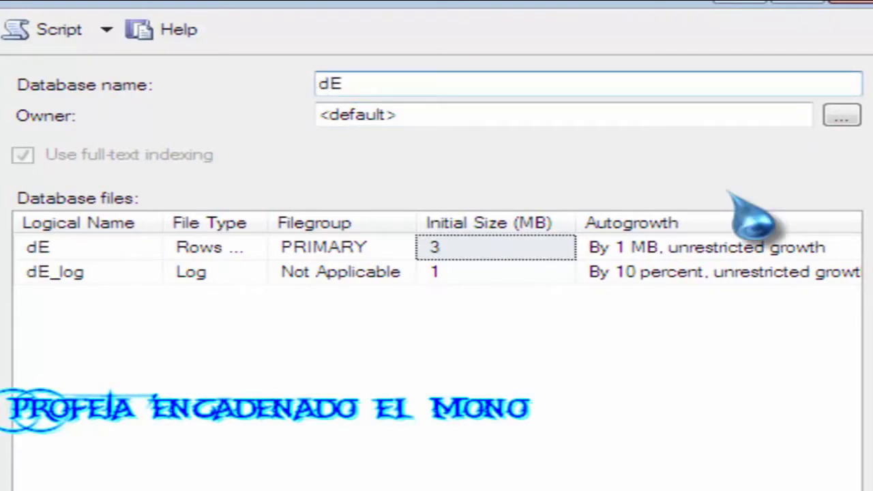
pyautogui.write('MOSTRACION')
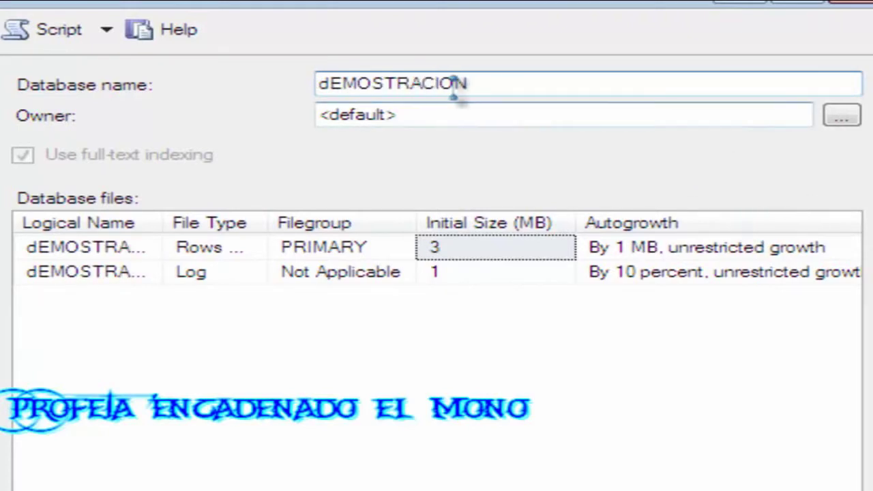
pyautogui.doubleClick(412, 81)
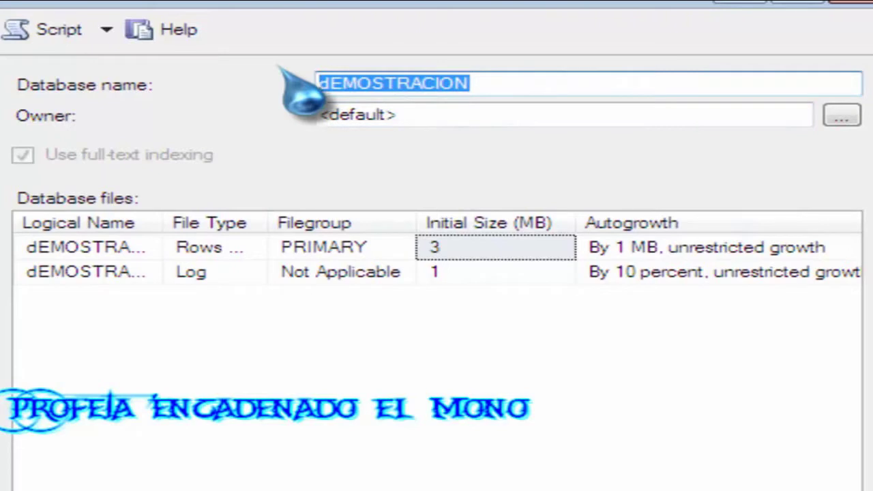
pyautogui.write('DEMOSTRAC')
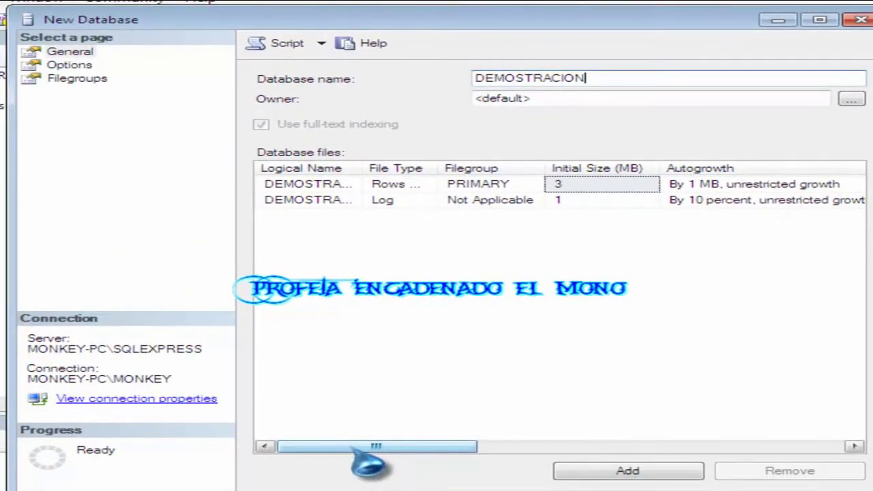
pyautogui.moveTo(368, 464); pyautogui.dragTo(442, 464)
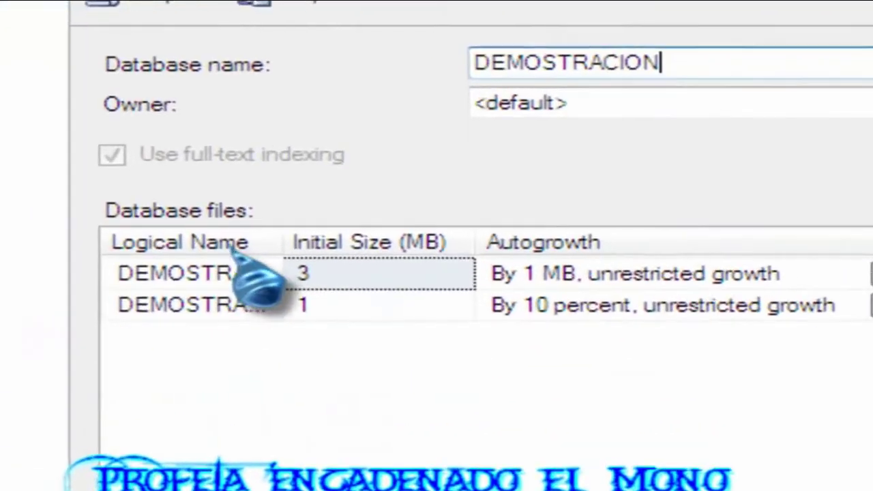
pyautogui.doubleClick(716, 61)
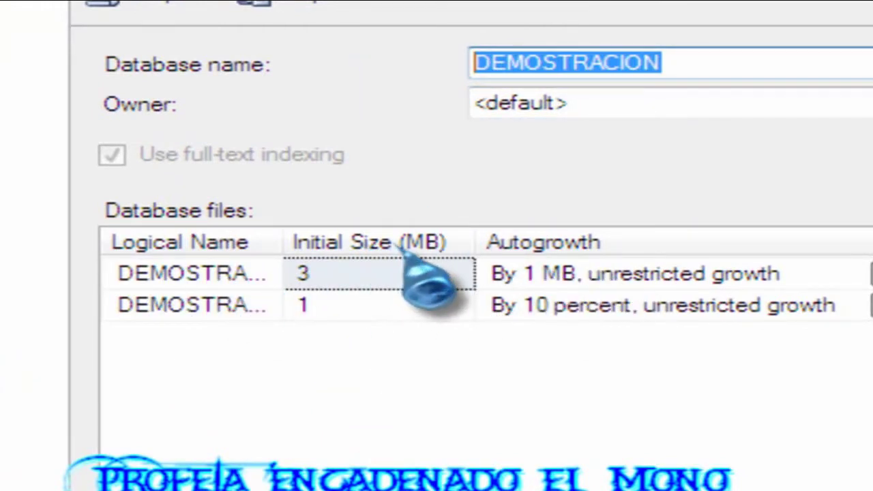
pyautogui.click(339, 272)
pyautogui.click(343, 307)
pyautogui.click(401, 269)
pyautogui.click(639, 276)
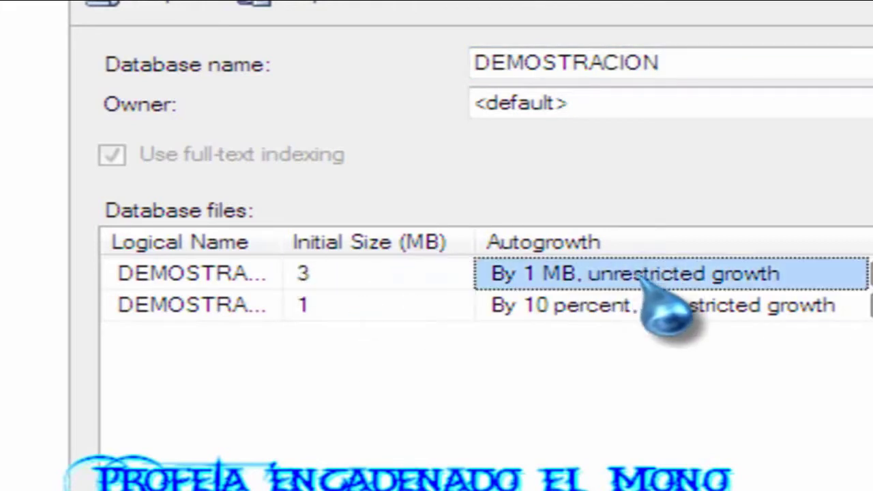
pyautogui.click(584, 314)
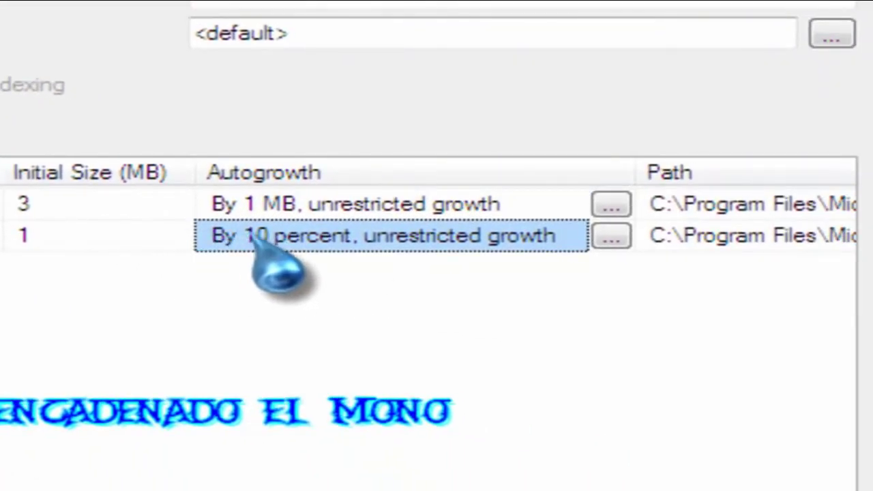
pyautogui.click(109, 203)
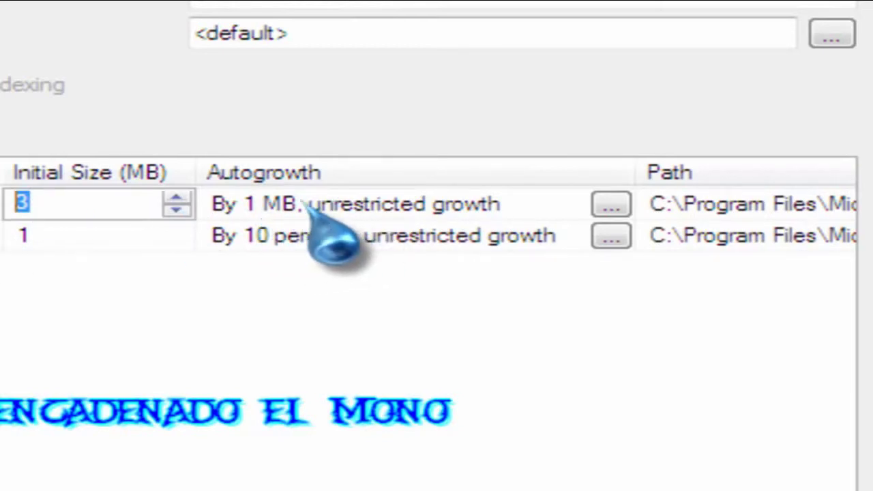
pyautogui.click(92, 234)
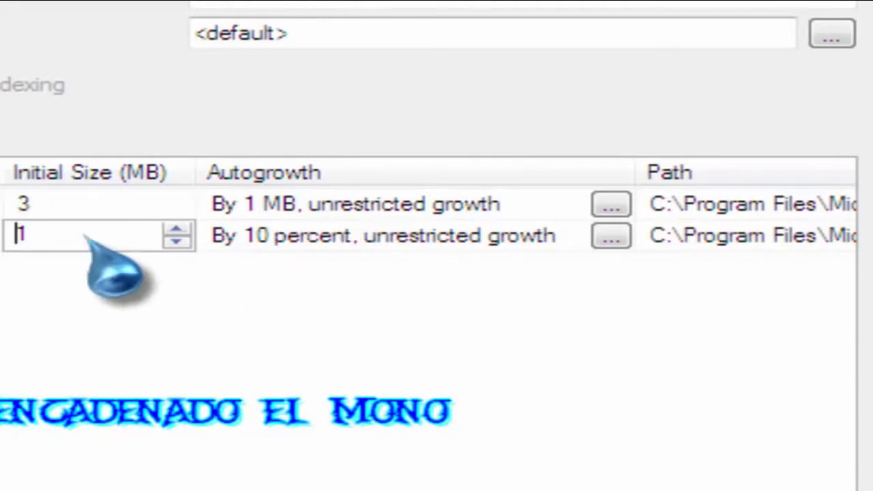
pyautogui.click(349, 235)
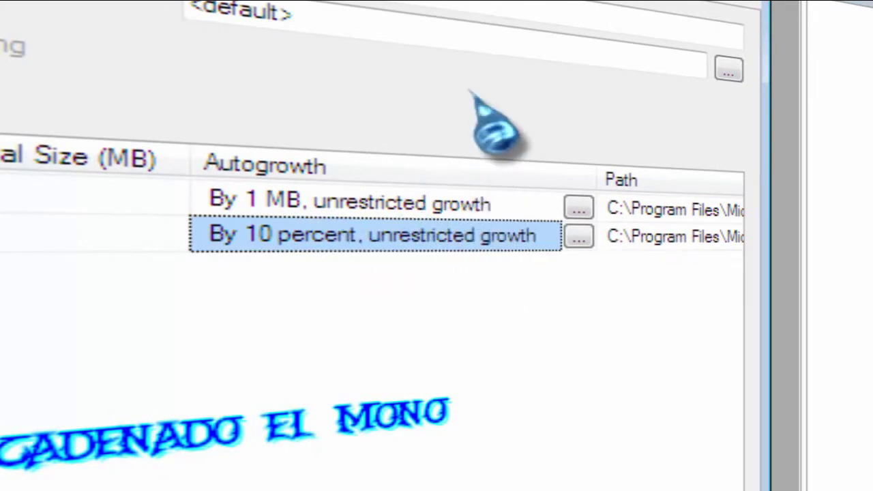
# Set the log file's autogrowth to 1 MB in megabytes, unrestricted.
pyautogui.click(578, 237)
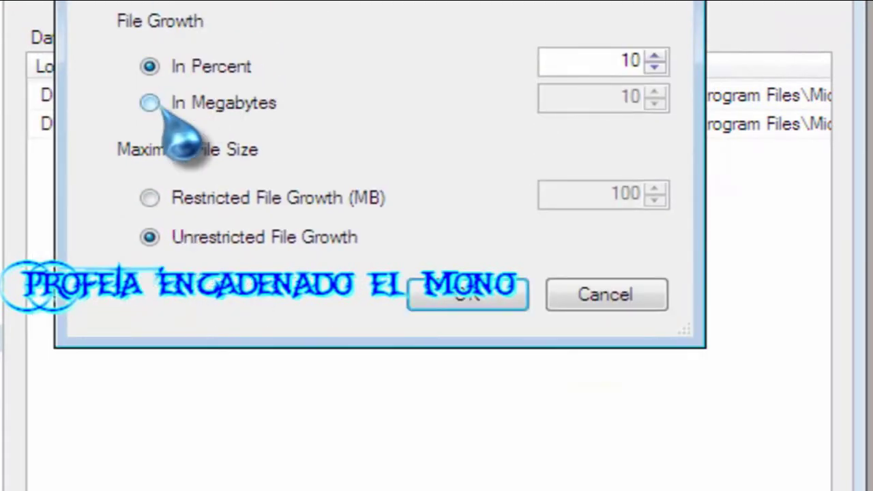
pyautogui.click(129, 272)
pyautogui.moveTo(644, 206); pyautogui.dragTo(695, 205)
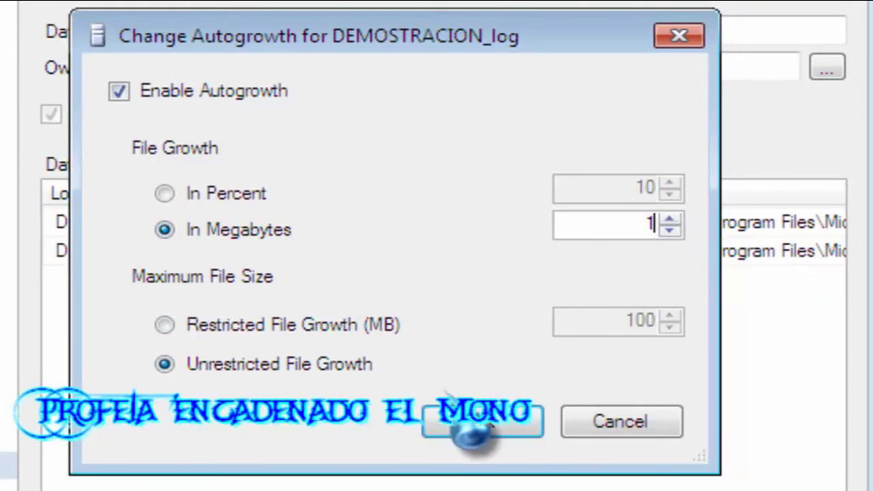
pyautogui.click(483, 423)
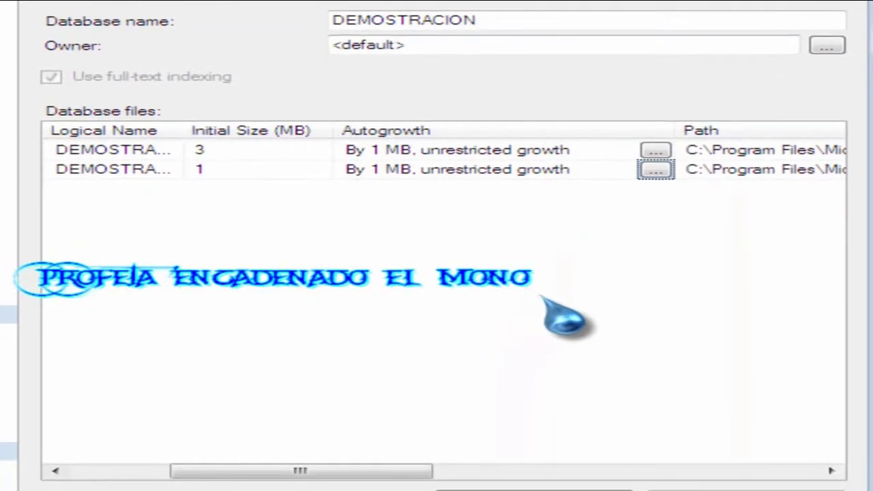
pyautogui.click(288, 151)
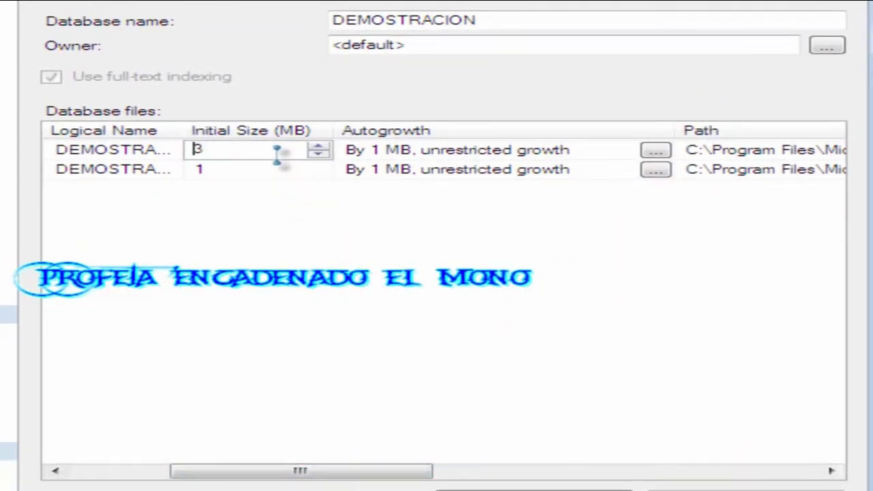
pyautogui.click(276, 169)
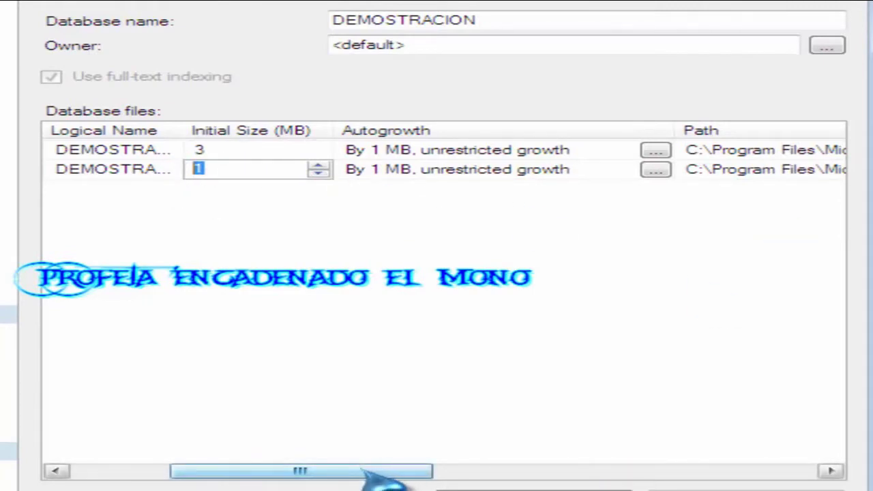
pyautogui.moveTo(361, 473); pyautogui.dragTo(544, 474)
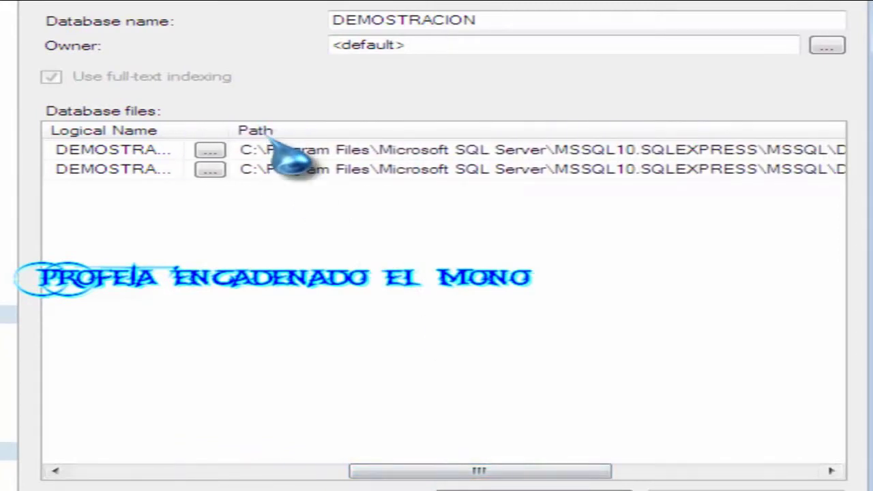
pyautogui.click(247, 150)
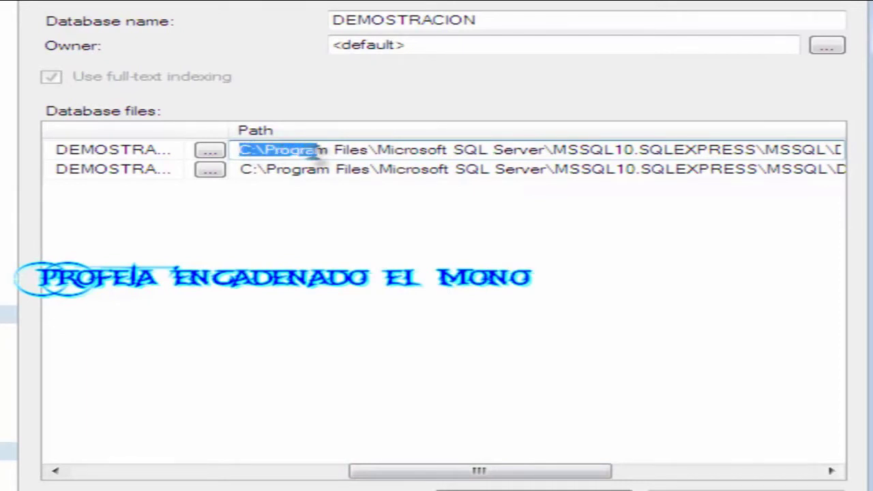
pyautogui.moveTo(491, 151); pyautogui.dragTo(541, 150)
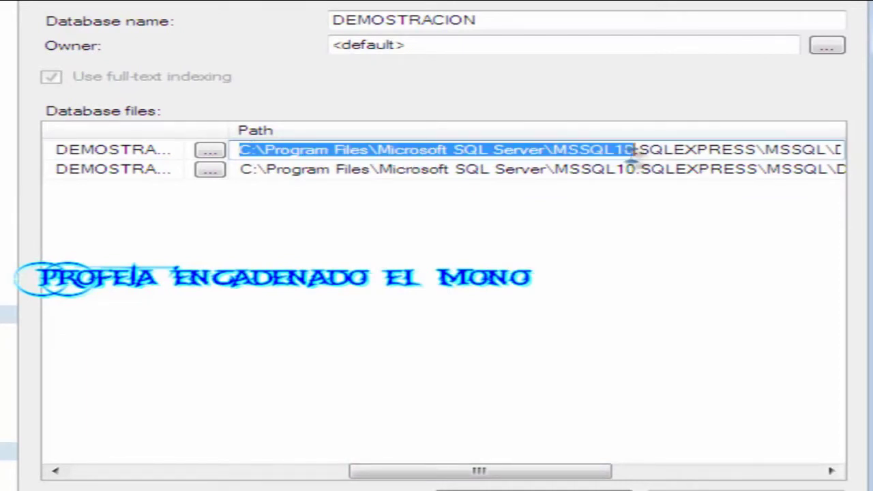
pyautogui.moveTo(539, 471); pyautogui.dragTo(634, 471)
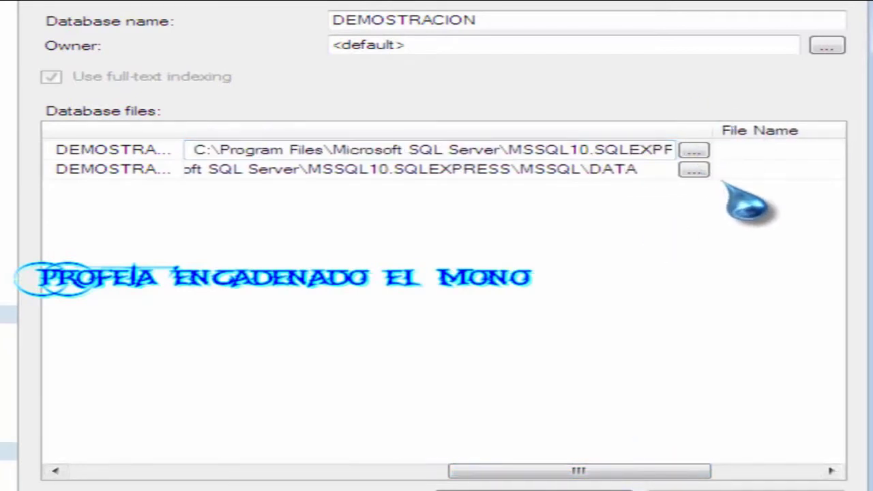
pyautogui.click(548, 171)
pyautogui.click(580, 151)
pyautogui.click(588, 168)
pyautogui.click(588, 150)
pyautogui.click(585, 169)
pyautogui.click(591, 150)
pyautogui.click(591, 169)
pyautogui.click(595, 153)
pyautogui.click(595, 171)
pyautogui.click(598, 151)
pyautogui.click(604, 171)
pyautogui.click(600, 152)
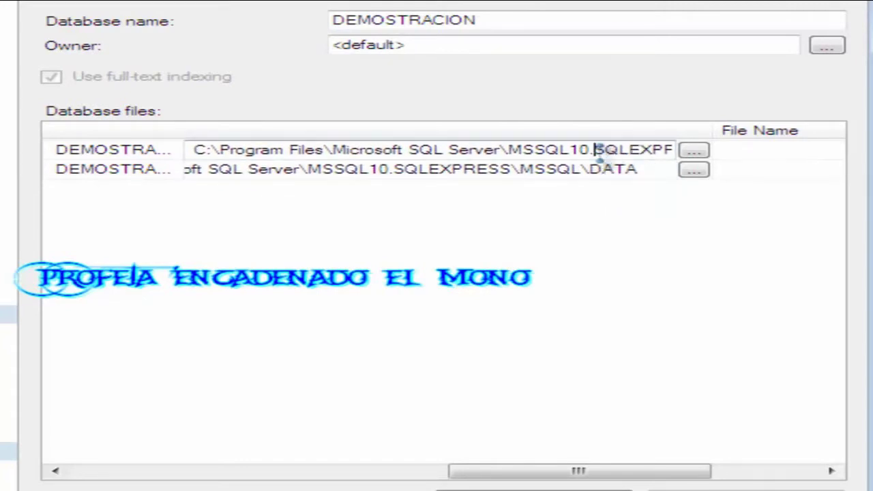
pyautogui.click(612, 170)
pyautogui.click(618, 151)
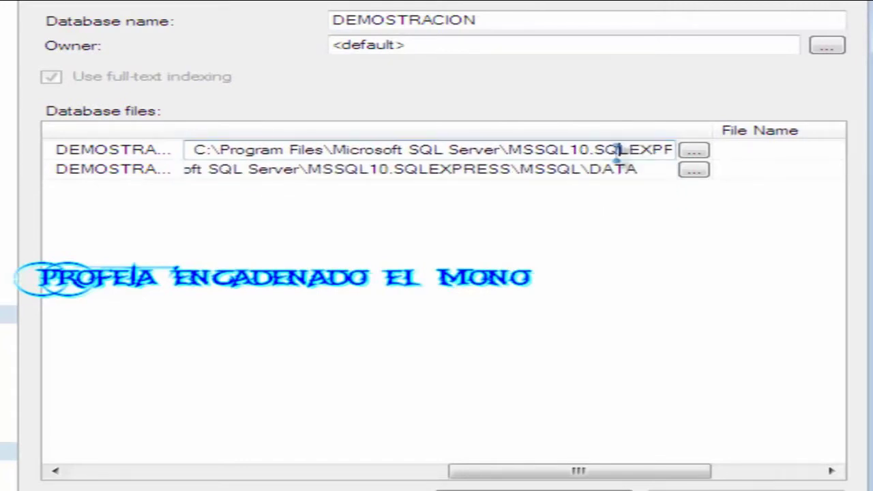
pyautogui.click(625, 171)
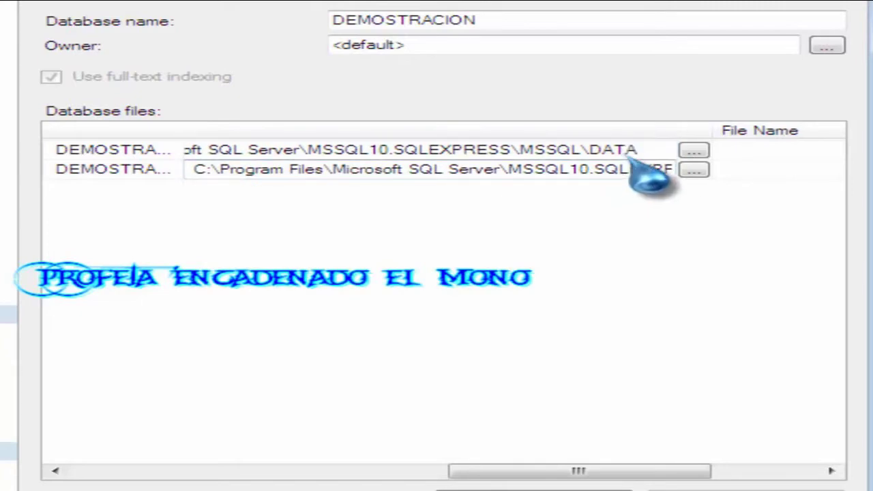
pyautogui.click(623, 151)
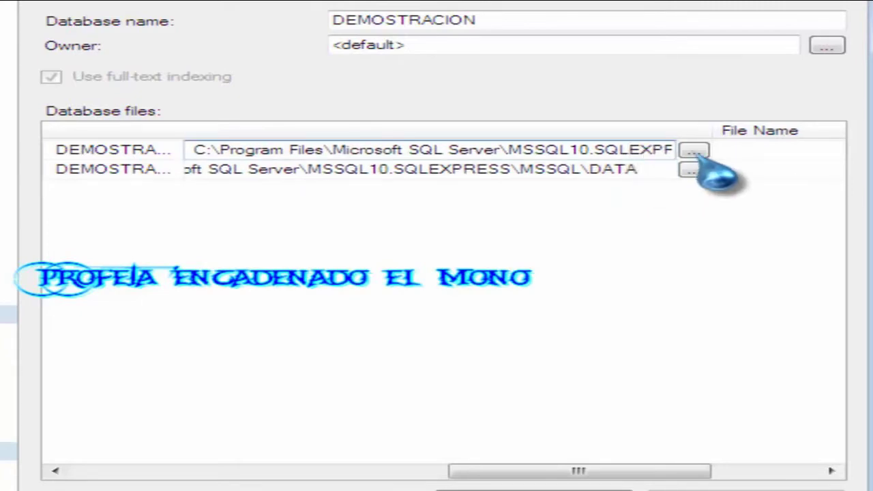
# Set the data file's path to D:\DEMOSTRACION YOUTUBE.
pyautogui.click(694, 151)
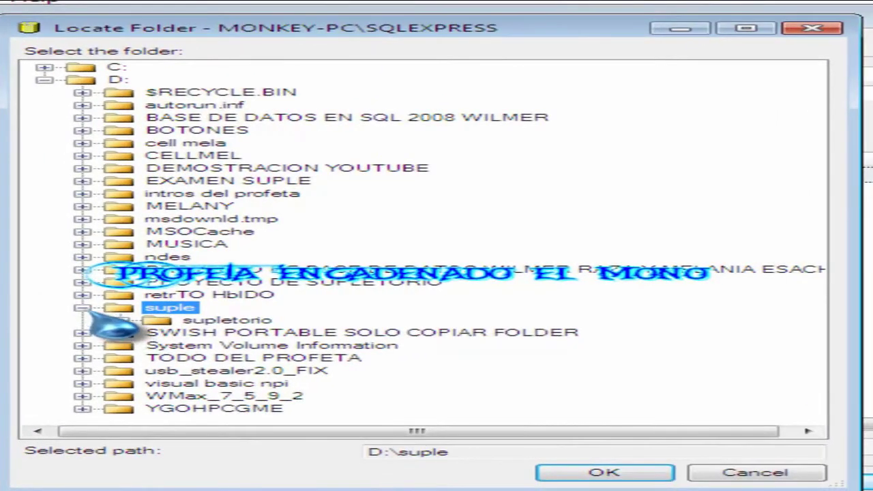
pyautogui.click(82, 309)
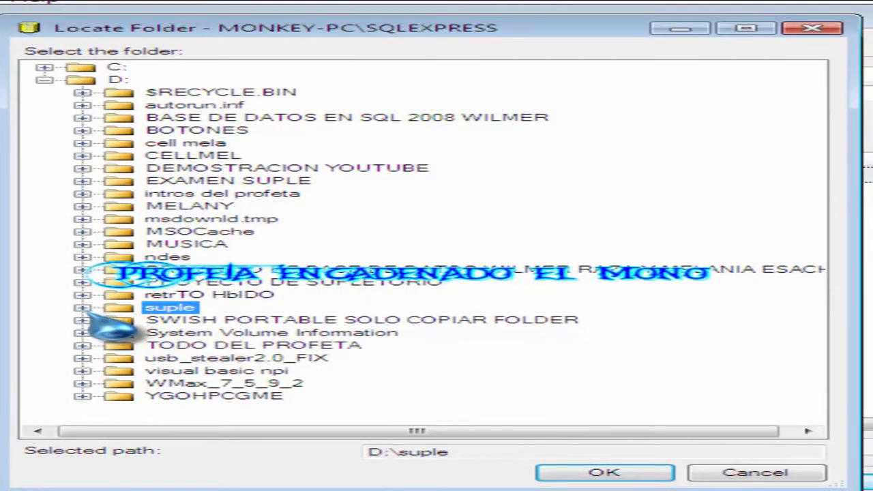
pyautogui.click(45, 80)
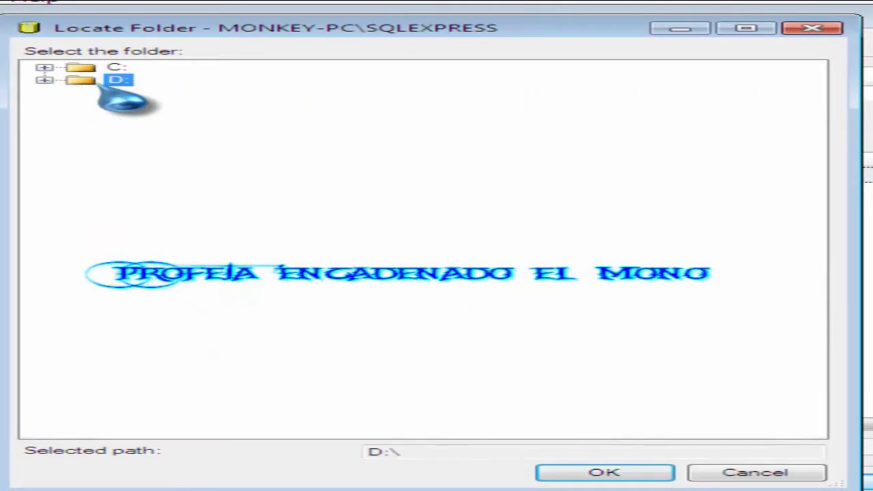
pyautogui.click(44, 80)
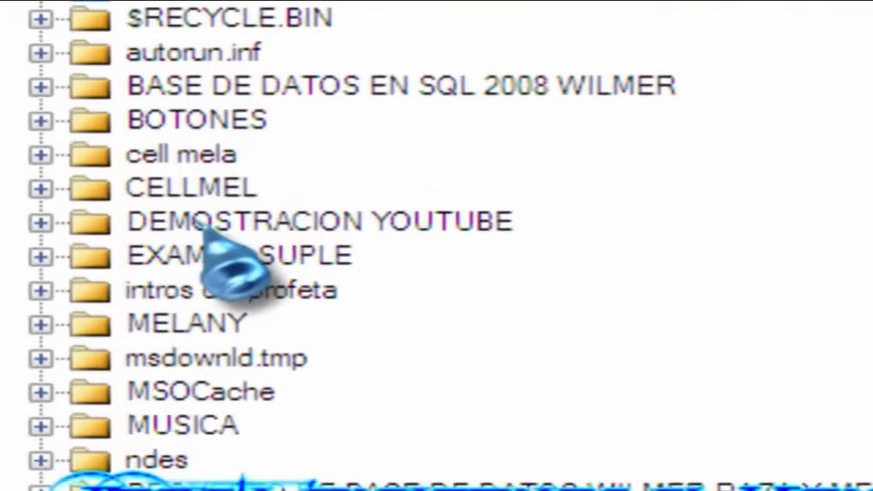
pyautogui.click(225, 170)
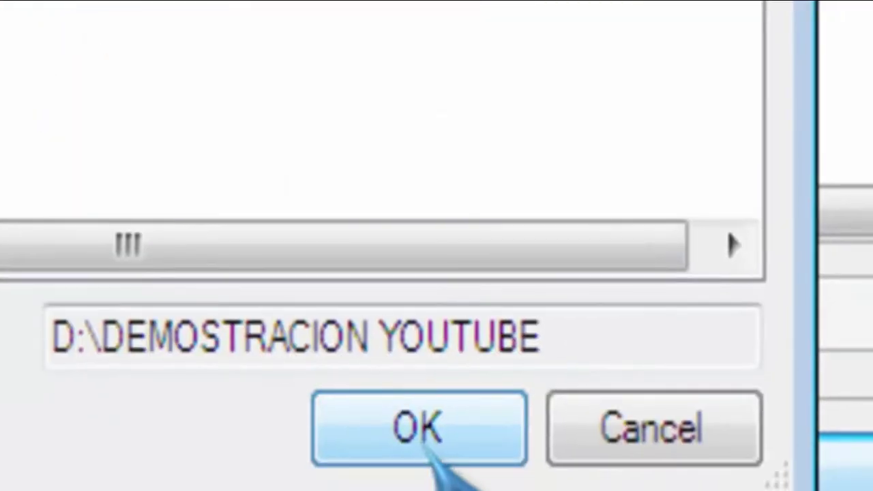
pyautogui.click(419, 426)
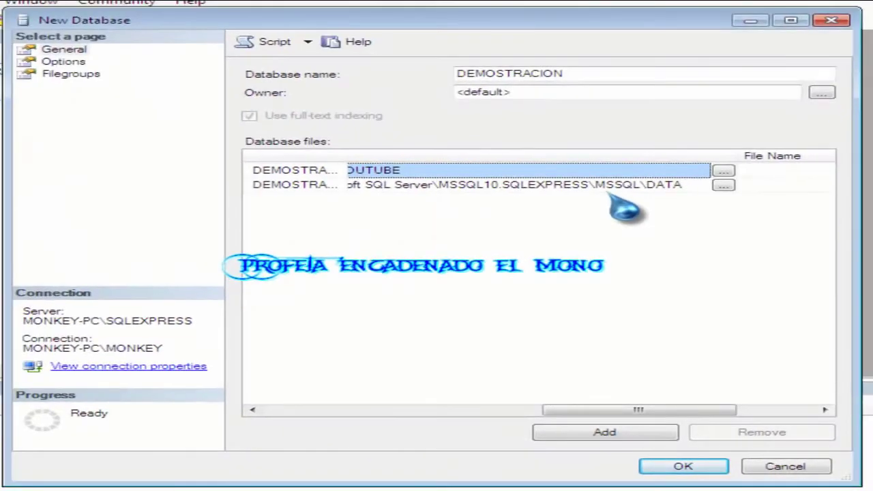
# Set the log file's path to D:\DEMOSTRACION YOUTUBE as well.
pyautogui.click(623, 186)
pyautogui.click(723, 185)
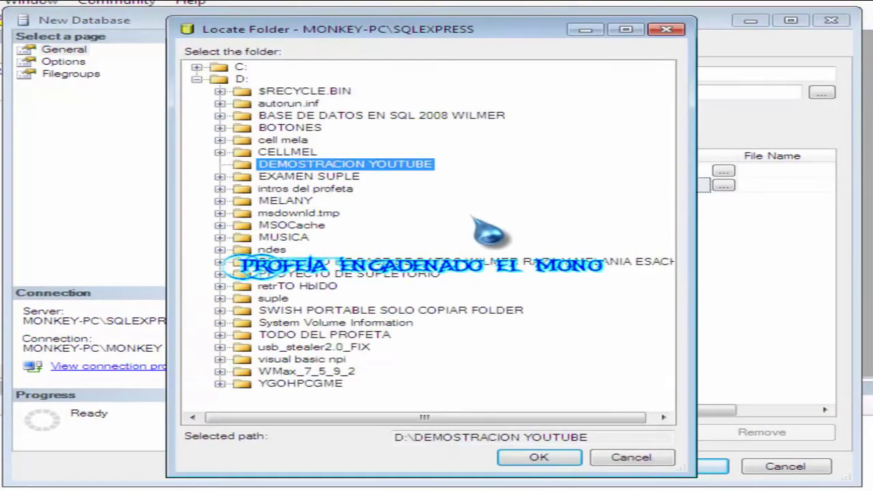
pyautogui.click(539, 458)
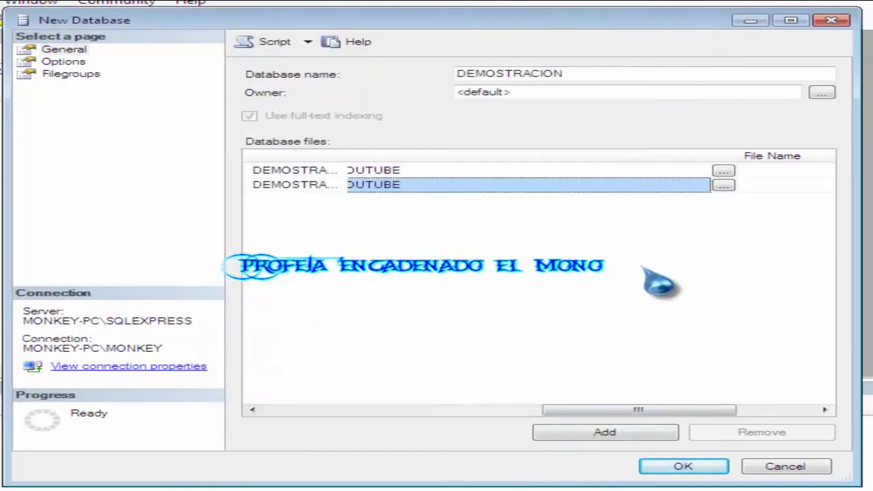
pyautogui.moveTo(645, 408); pyautogui.dragTo(333, 427)
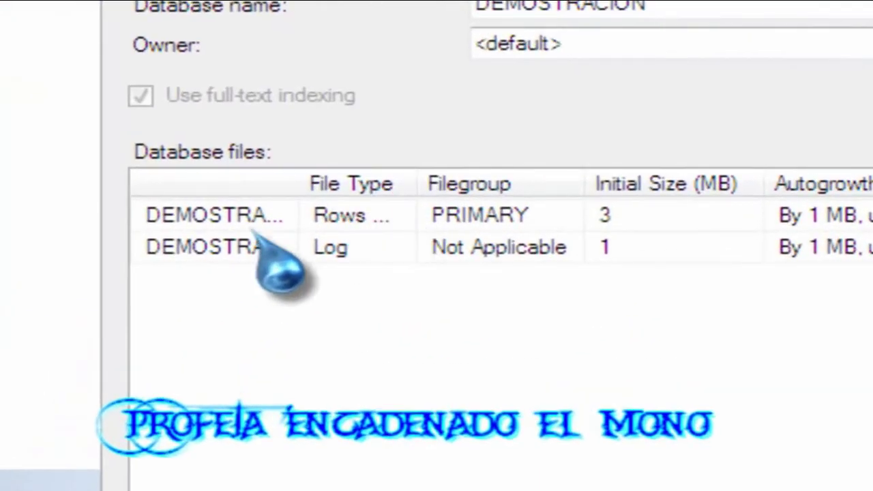
# Compare the file types of the data and log files.
pyautogui.click(392, 175)
pyautogui.click(382, 249)
pyautogui.click(386, 218)
pyautogui.click(381, 251)
pyautogui.click(383, 218)
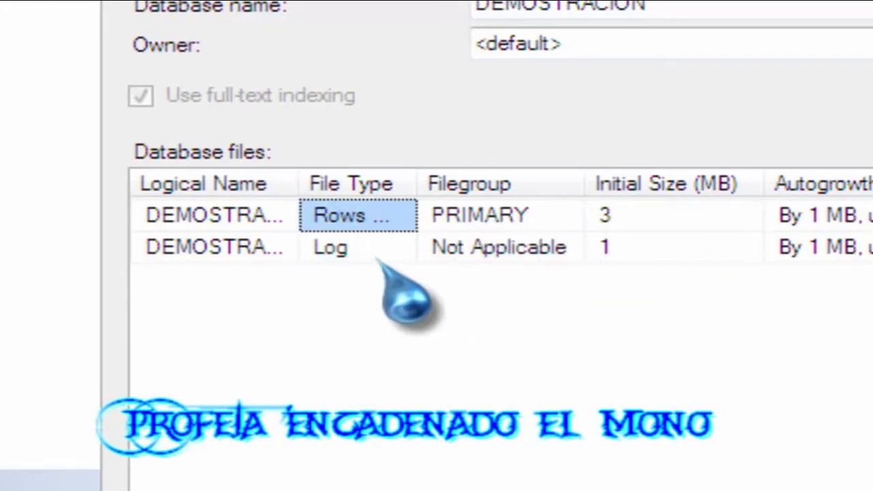
pyautogui.click(396, 250)
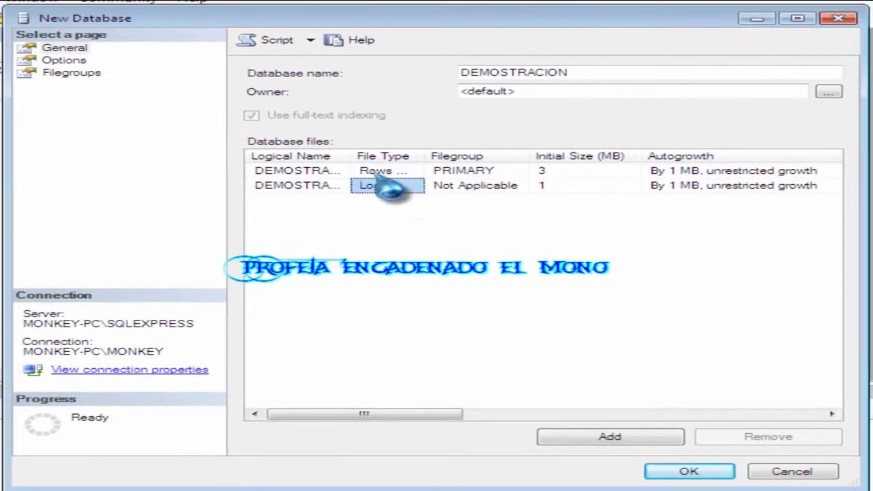
# Check the log file's 1 MB growth setting, then switch to the Options page.
pyautogui.click(726, 186)
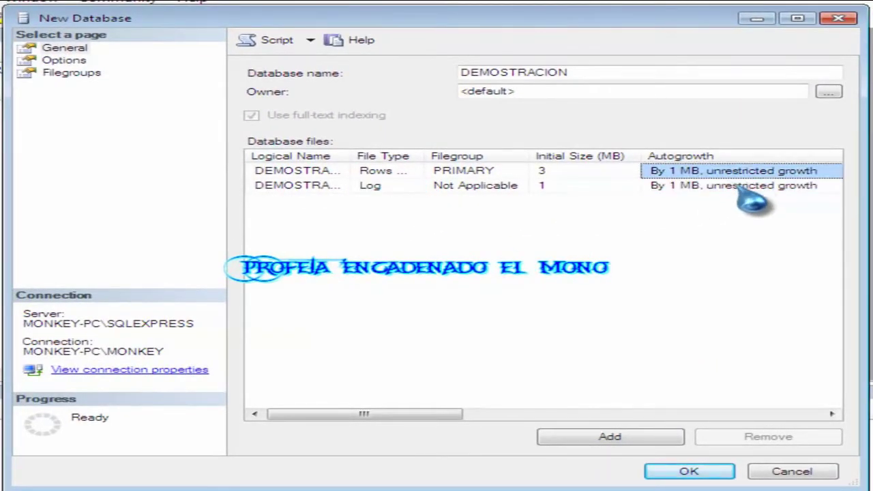
pyautogui.click(333, 187)
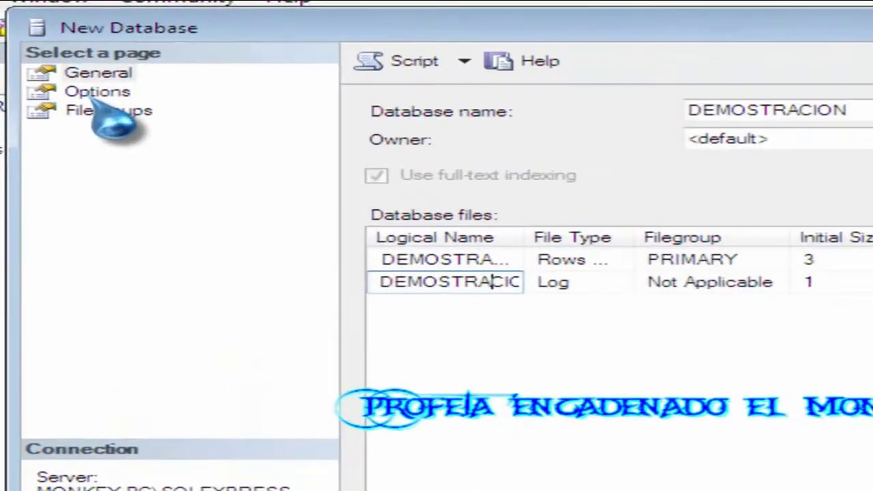
pyautogui.click(65, 61)
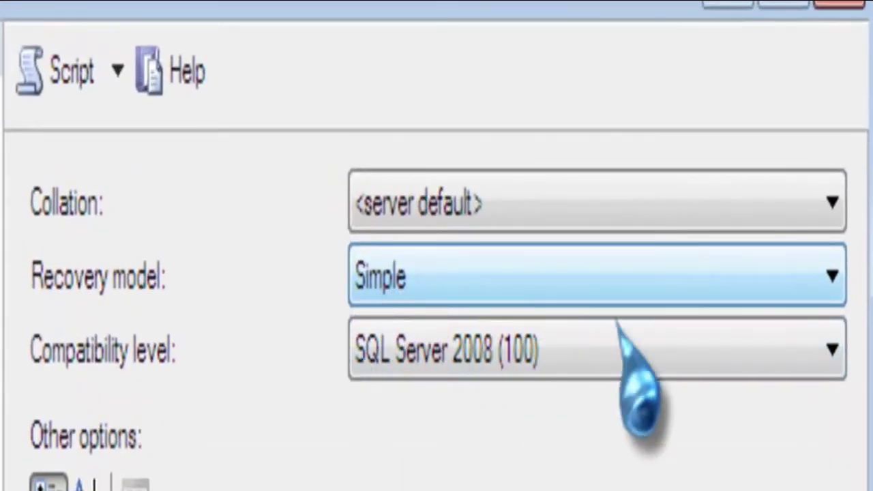
# Change the recovery model from Simple to Full.
pyautogui.click(831, 276)
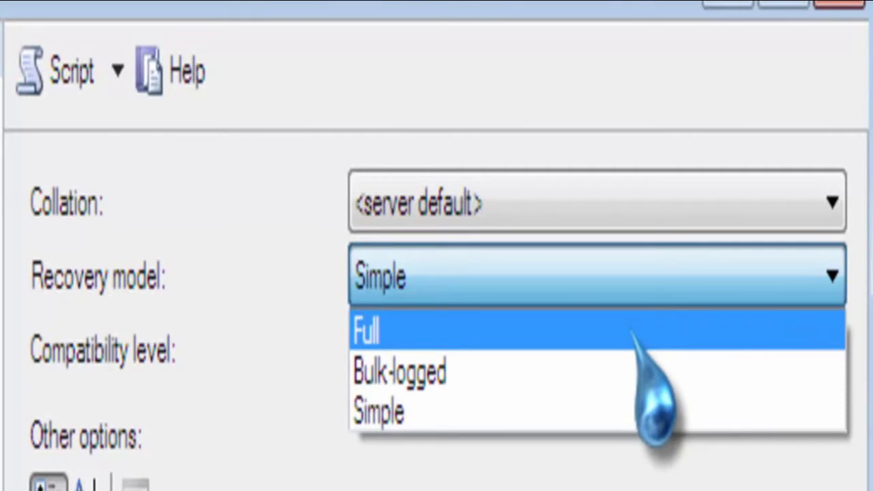
pyautogui.click(294, 239)
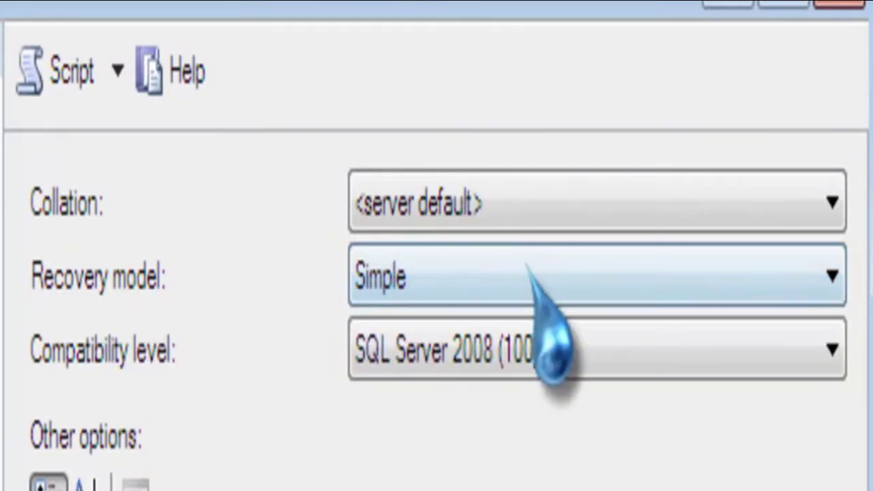
pyautogui.click(529, 287)
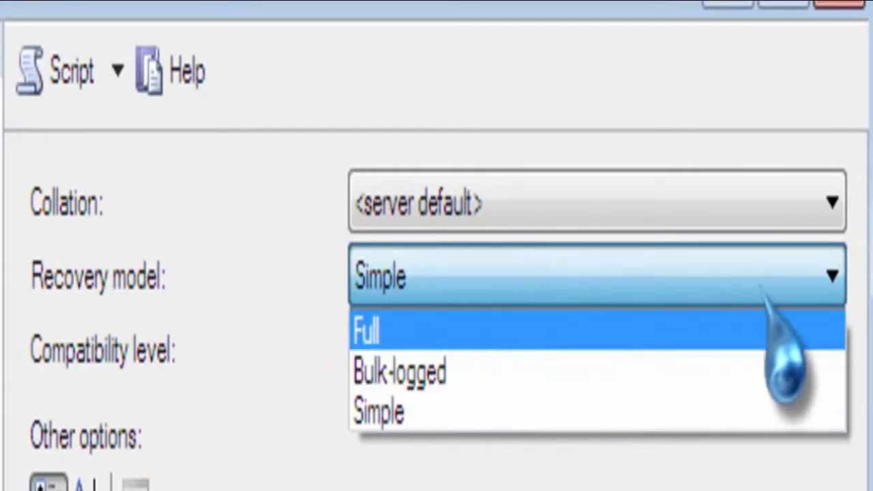
pyautogui.click(808, 275)
pyautogui.click(806, 277)
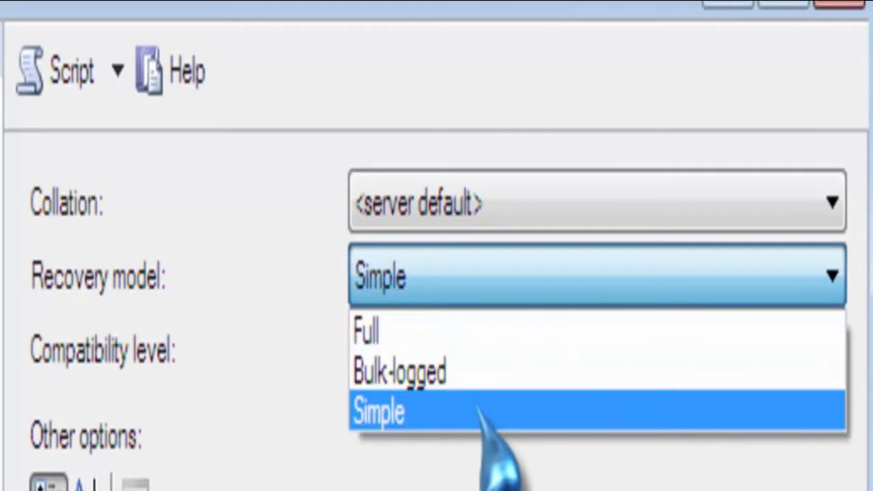
pyautogui.click(474, 334)
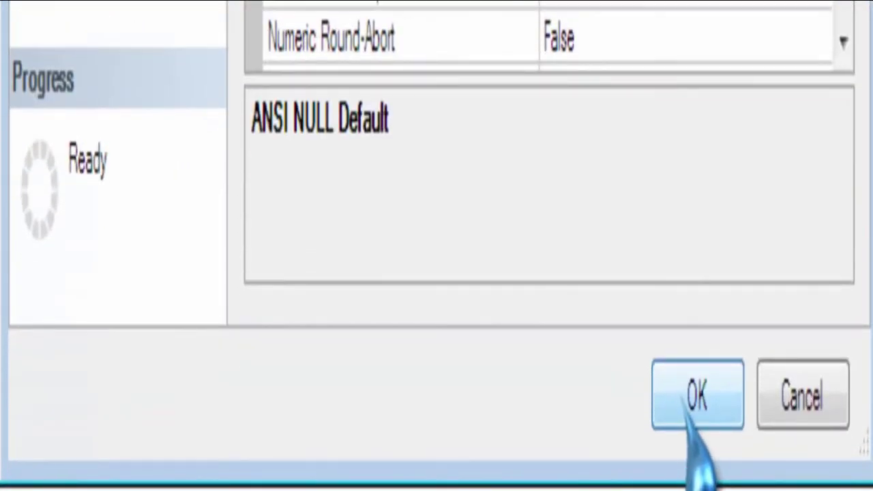
# Create the DEMOSTRACION database and expand it in Object Explorer.
pyautogui.click(691, 402)
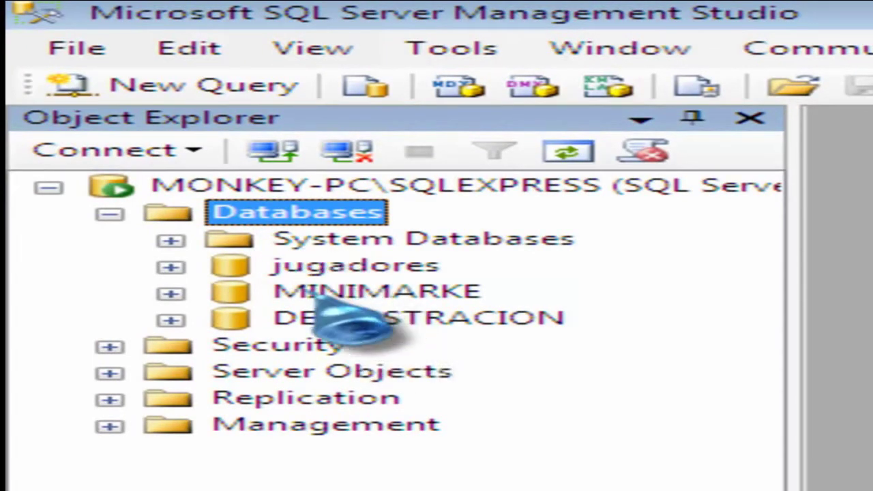
pyautogui.click(372, 319)
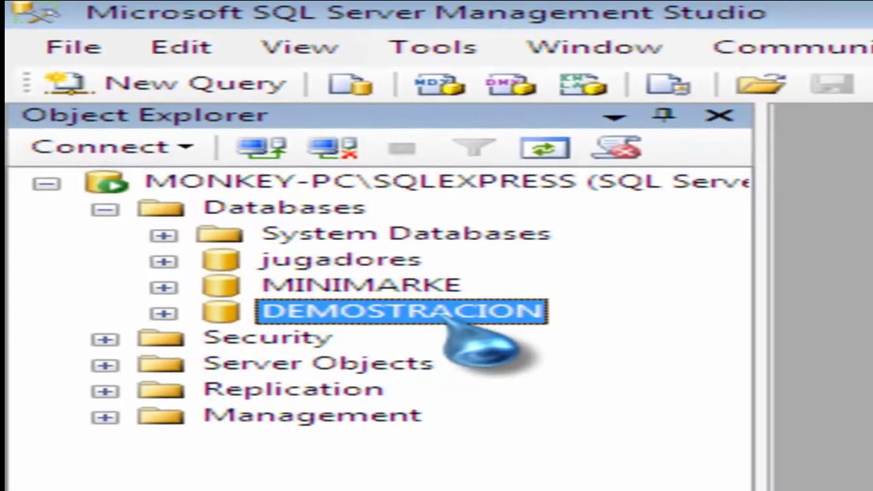
pyautogui.doubleClick(470, 322)
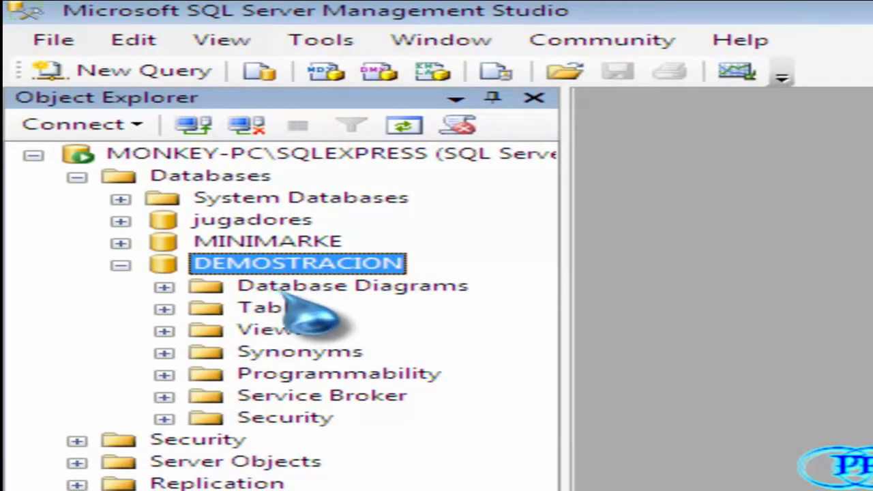
# Expand DEMOSTRACION's Tables folder to reveal System Tables.
pyautogui.press('Down')
pyautogui.press('Down')
pyautogui.press('Down')
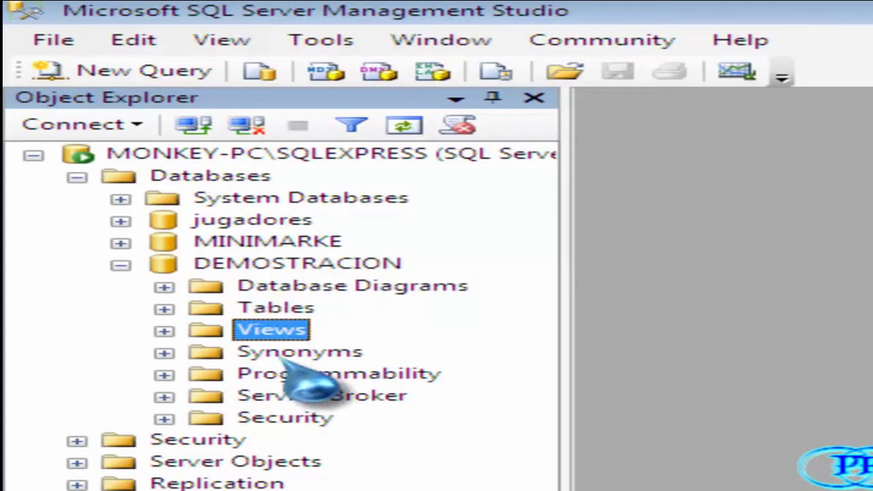
pyautogui.press('Down')
pyautogui.press('Down')
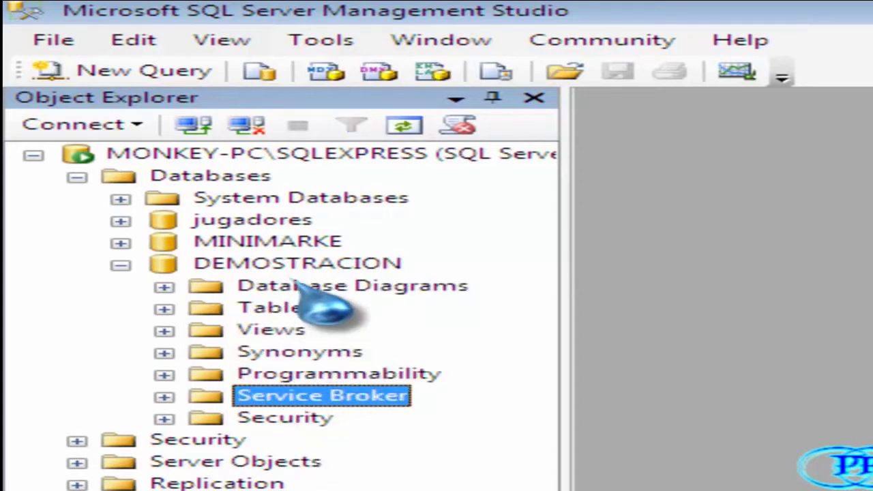
pyautogui.click(291, 292)
pyautogui.click(279, 310)
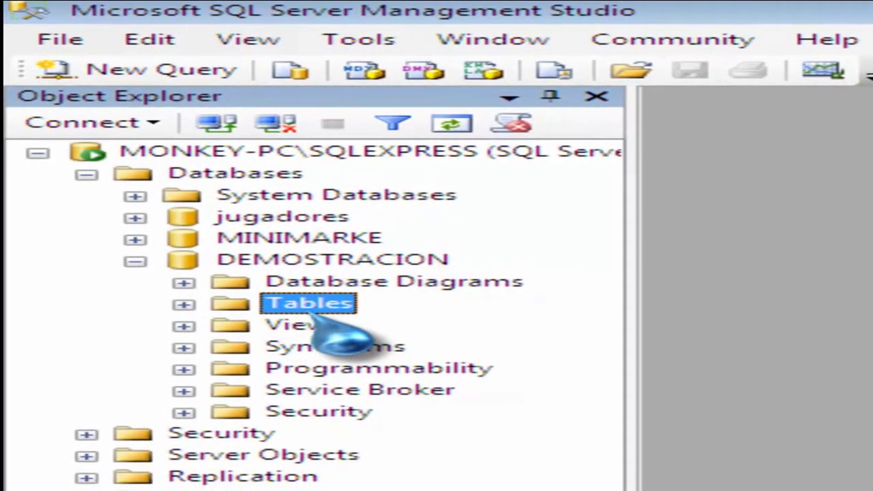
pyautogui.doubleClick(300, 310)
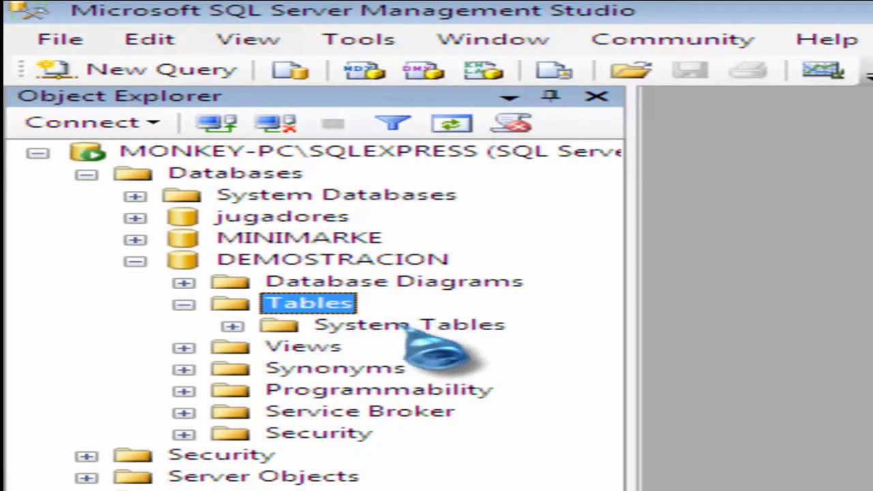
pyautogui.click(341, 260)
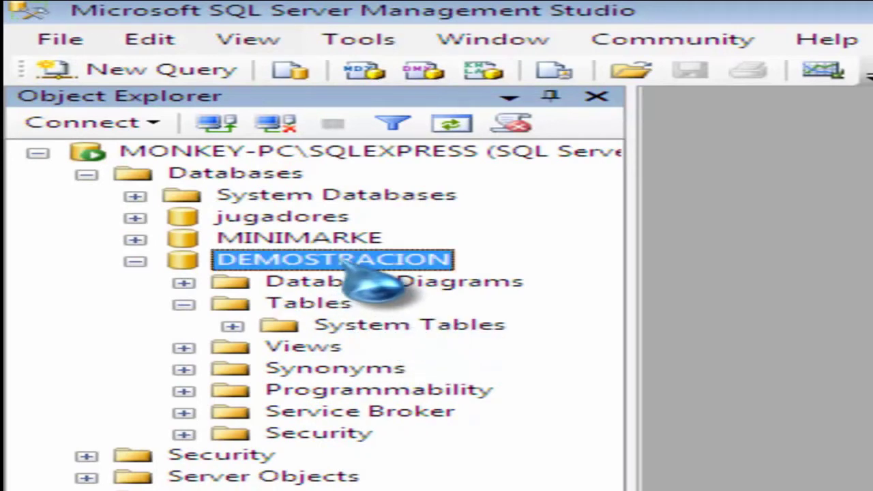
pyautogui.click(327, 306)
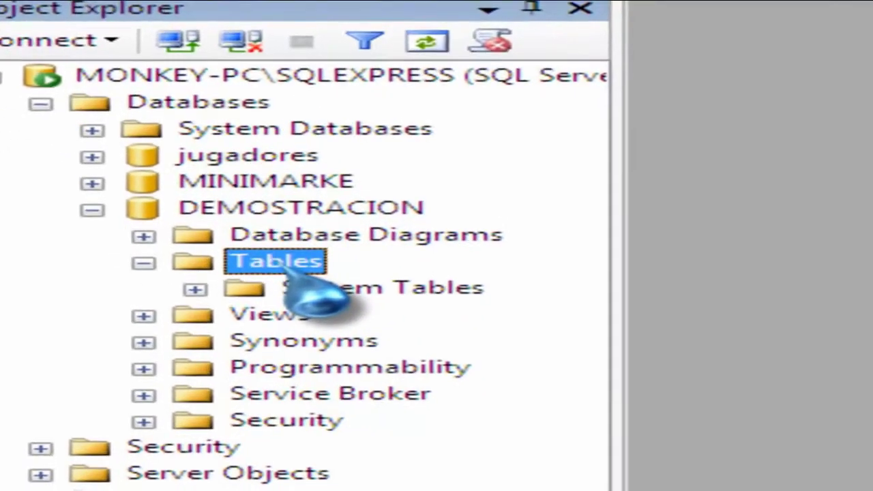
# Start a new table in DEMOSTRACION with a varchar(50) first column.
pyautogui.rightClick(315, 308)
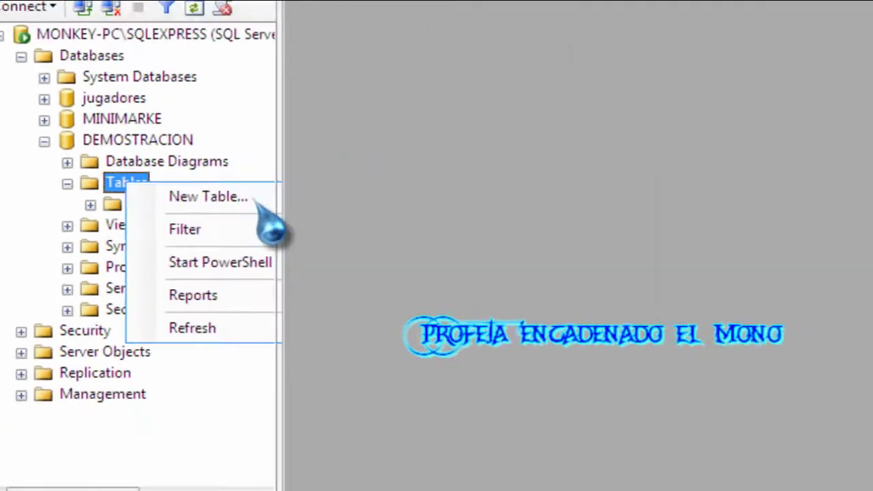
pyautogui.click(478, 183)
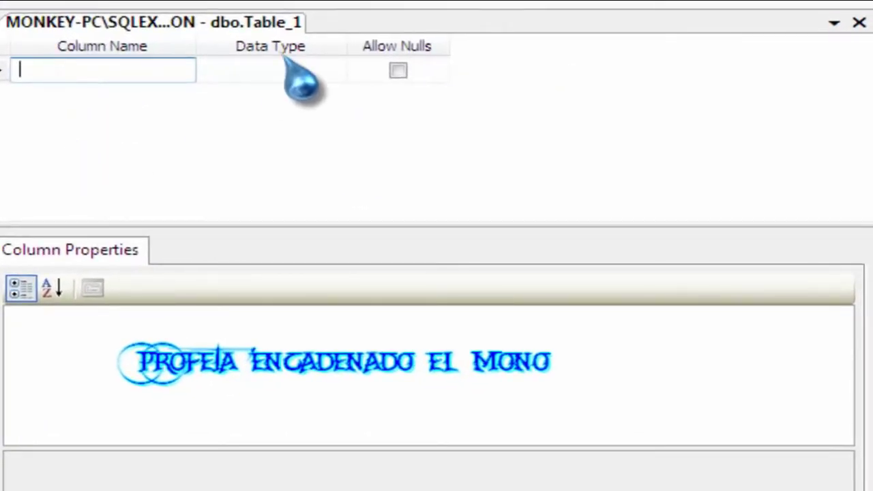
pyautogui.click(290, 69)
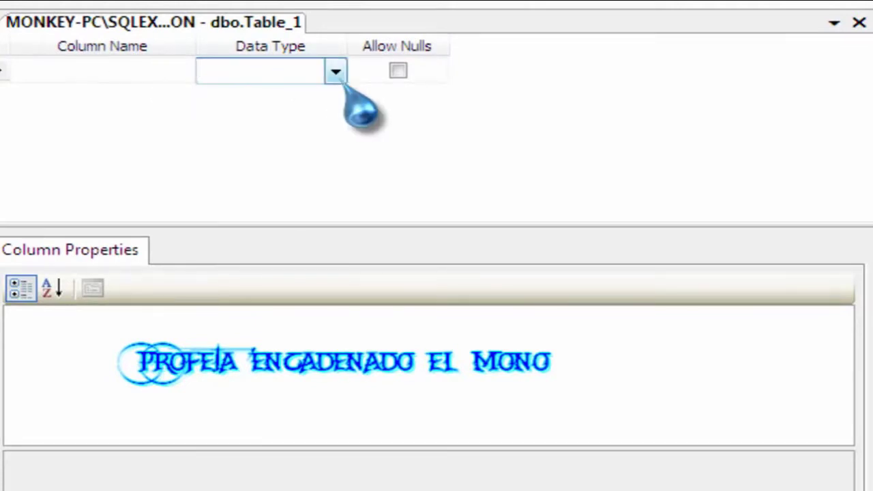
pyautogui.click(338, 74)
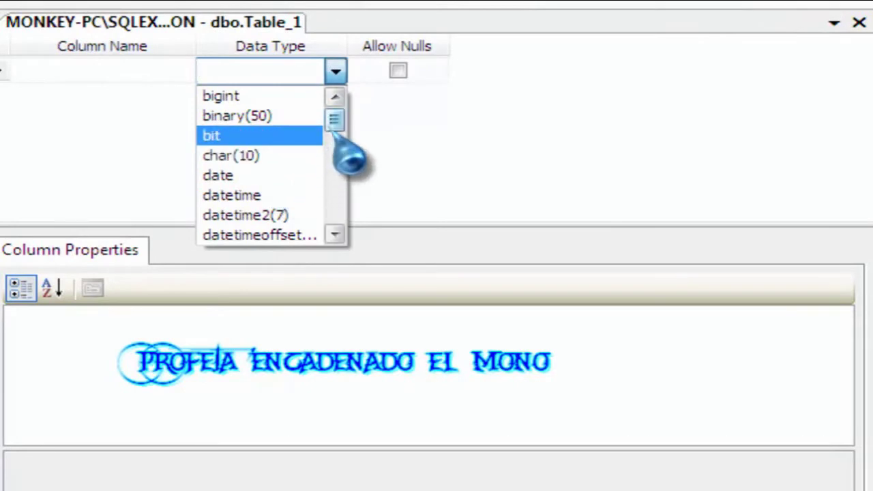
pyautogui.moveTo(333, 131); pyautogui.dragTo(333, 223)
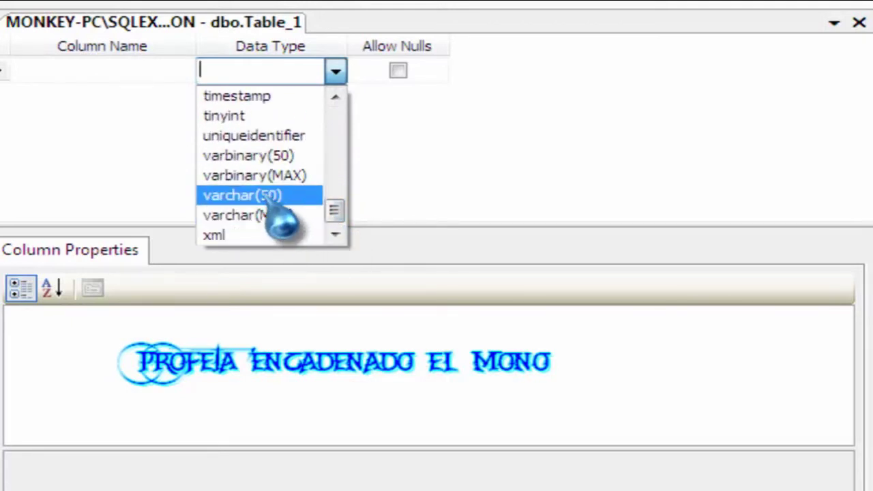
pyautogui.press('Return')
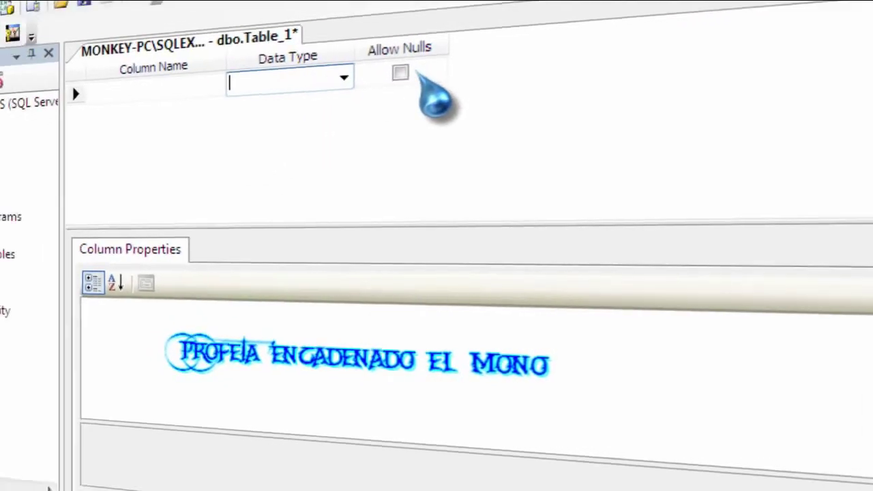
# Leave the first column's Allow Nulls unchecked, then open the Profesores/Alumnos diagram image.
pyautogui.click(403, 73)
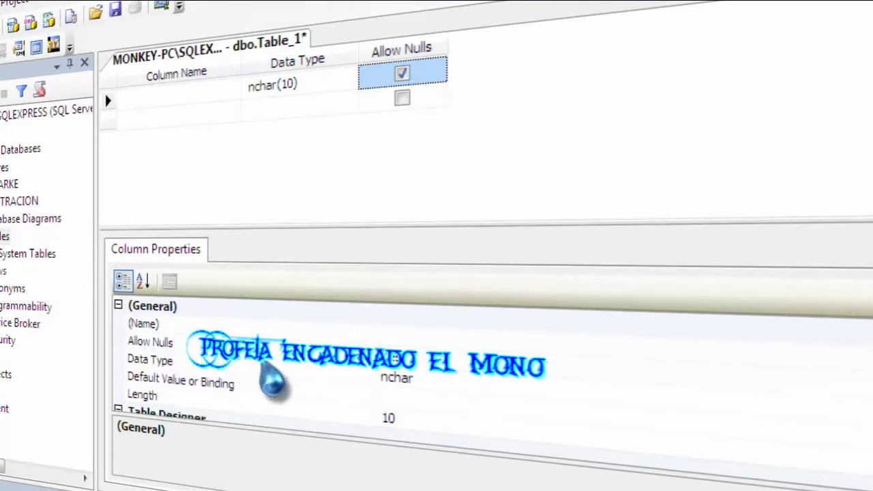
pyautogui.click(403, 74)
pyautogui.click(403, 74)
pyautogui.click(403, 74)
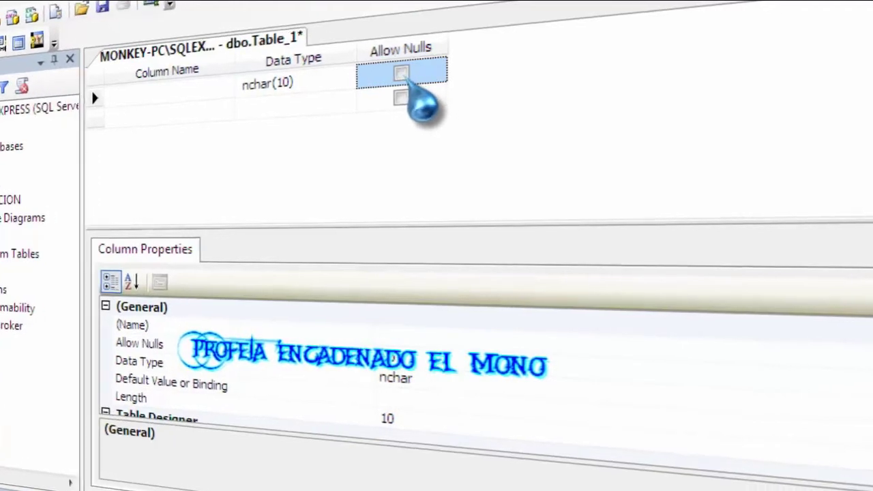
pyautogui.click(162, 86)
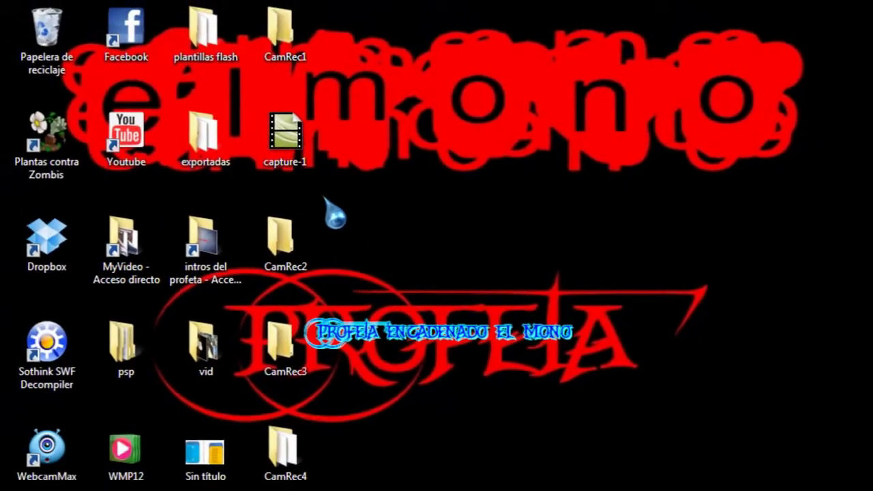
pyautogui.doubleClick(198, 464)
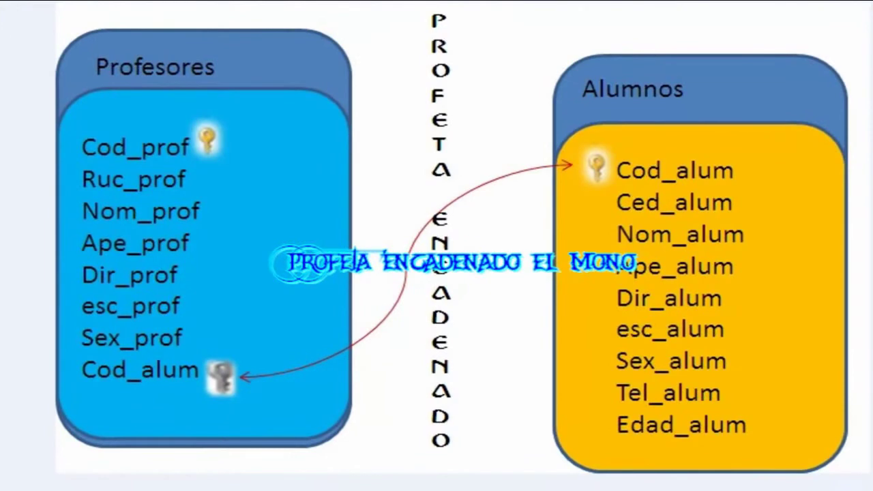
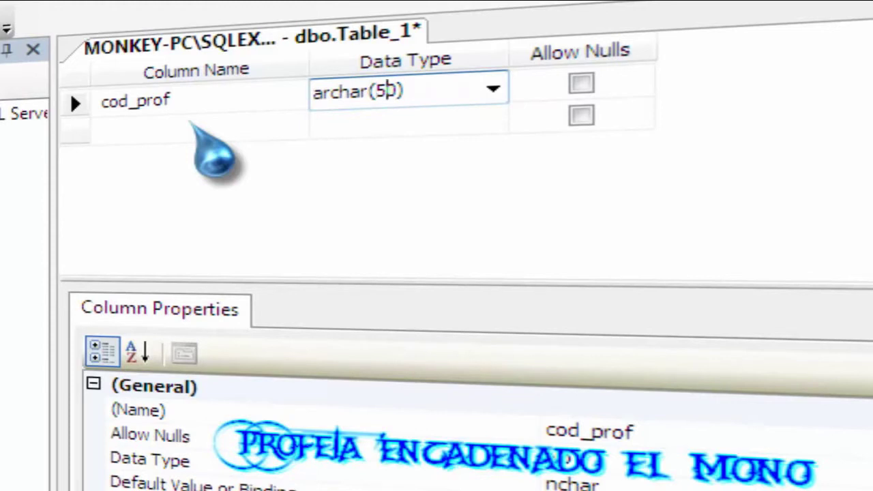
# Enter cod_prof's data type as archar(7), which is rejected as an invalid data type.
pyautogui.write('7')
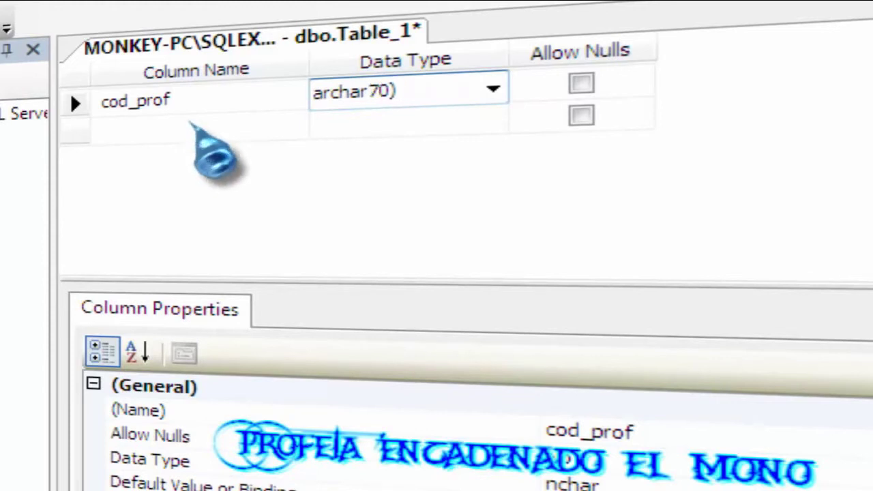
pyautogui.press('Left')
pyautogui.write('(')
pyautogui.press('Right')
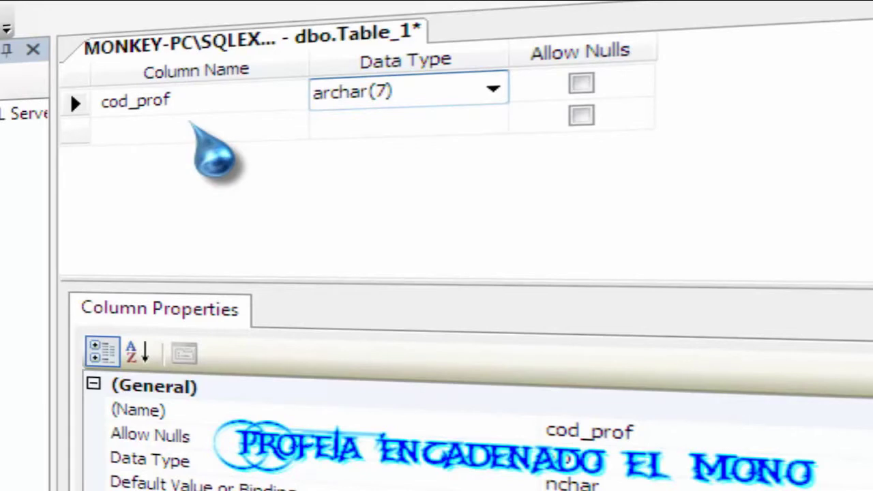
pyautogui.press('Return')
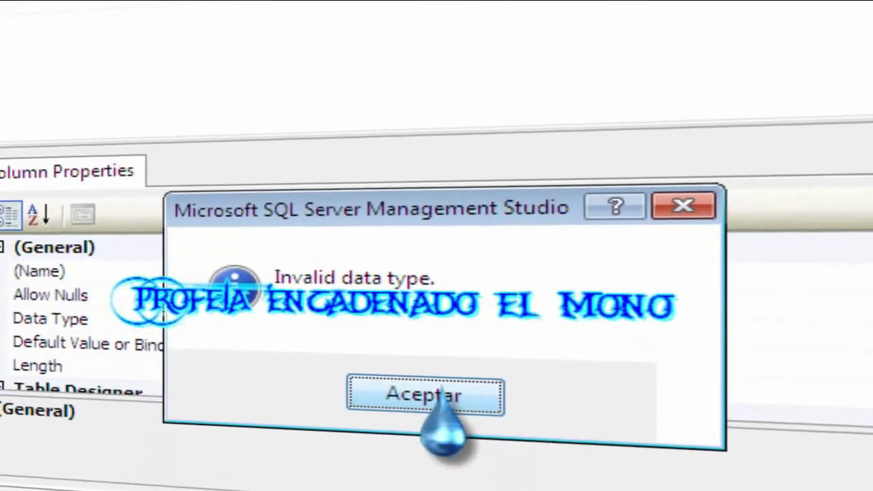
# Dismiss the error and make cod_prof varchar(7) with nulls not allowed.
pyautogui.click(439, 399)
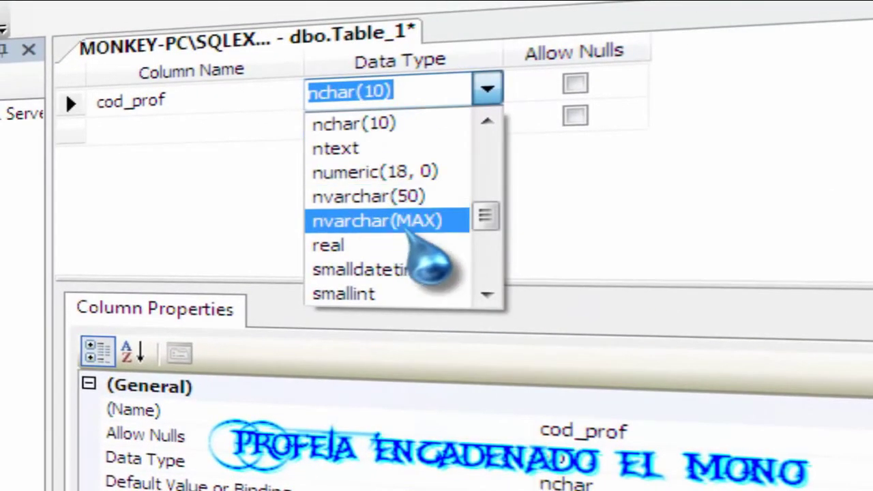
pyautogui.moveTo(485, 216); pyautogui.dragTo(488, 257)
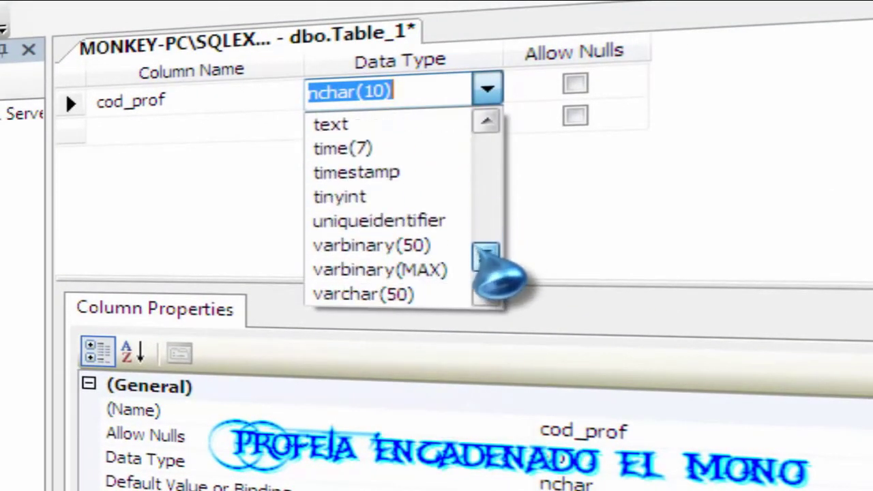
pyautogui.click(384, 295)
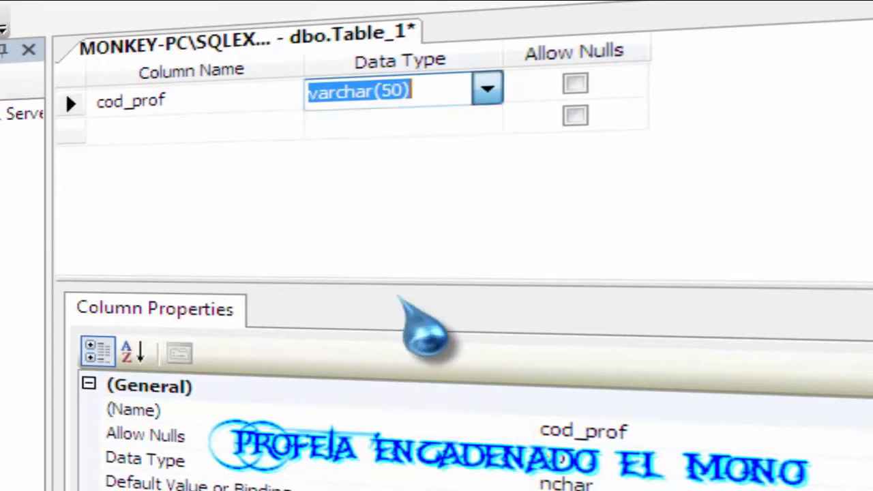
pyautogui.click(392, 91)
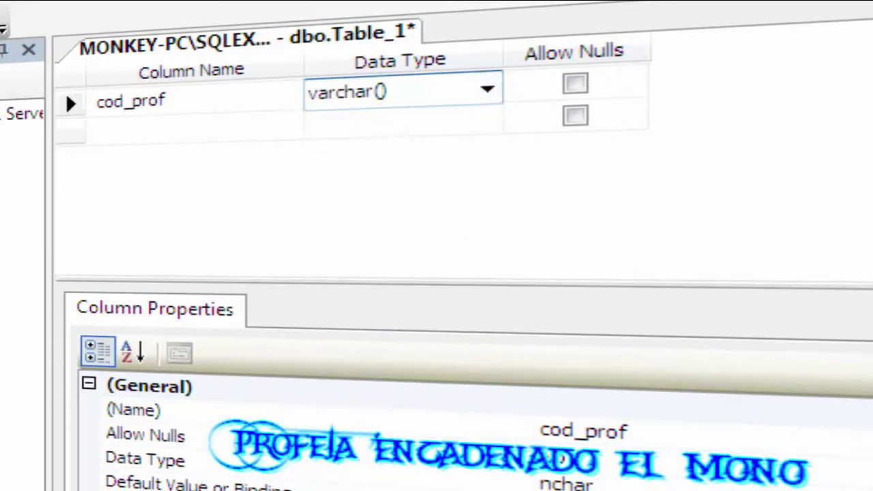
pyautogui.write('7')
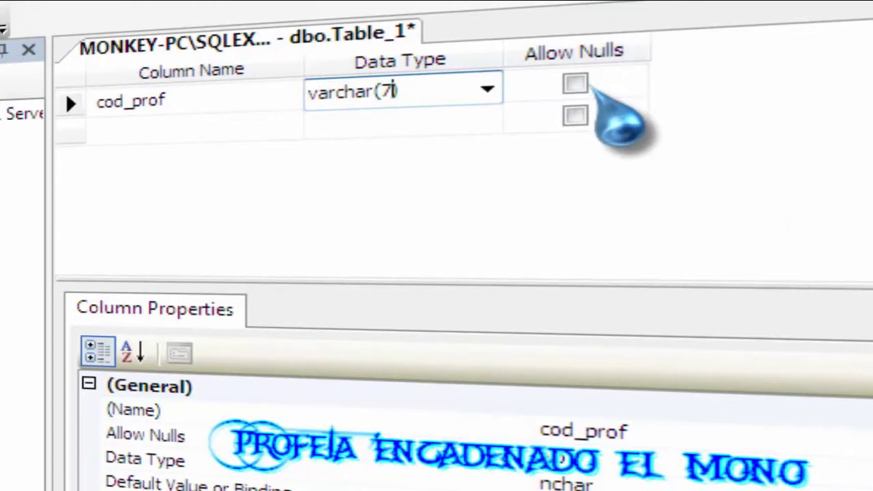
pyautogui.click(575, 83)
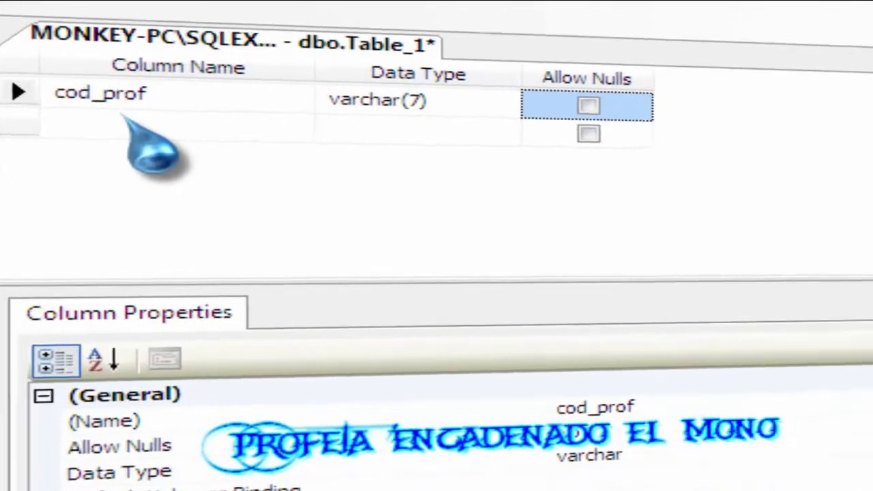
pyautogui.click(154, 128)
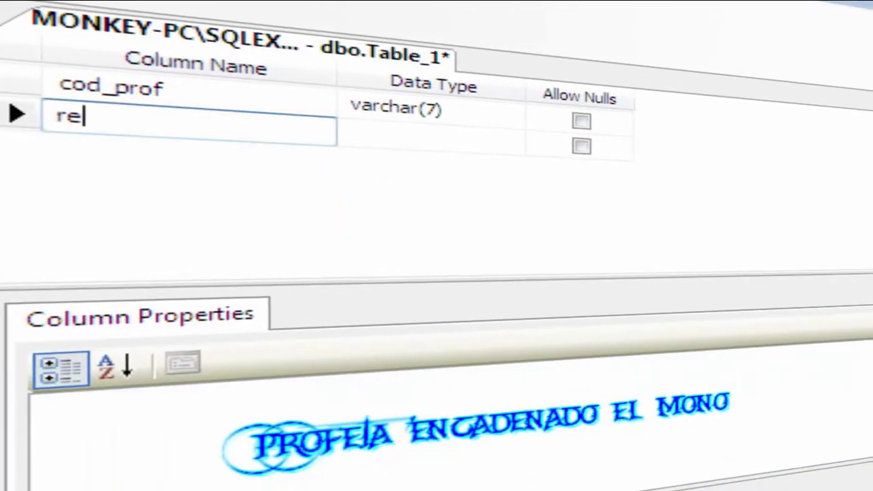
# Give the second column rec_prof the data type varchar(13).
pyautogui.press('Tab')
pyautogui.write('varc')
pyautogui.press('Delete')
pyautogui.press('Delete')
pyautogui.press('Delete')
pyautogui.press('Delete')
pyautogui.press('Delete')
pyautogui.press('Delete')
pyautogui.press('Delete')
pyautogui.press('Delete')
pyautogui.press('Delete')
pyautogui.press('Delete')
pyautogui.press('Delete')
pyautogui.press('Delete')
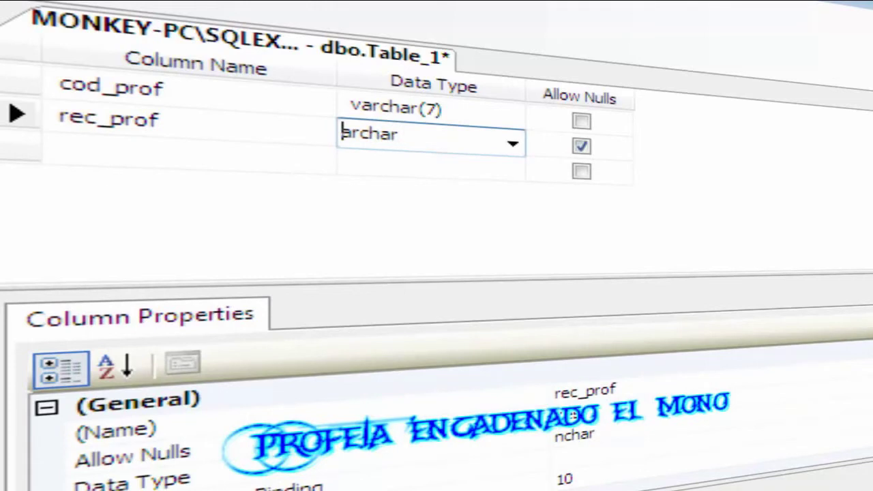
pyautogui.write('v')
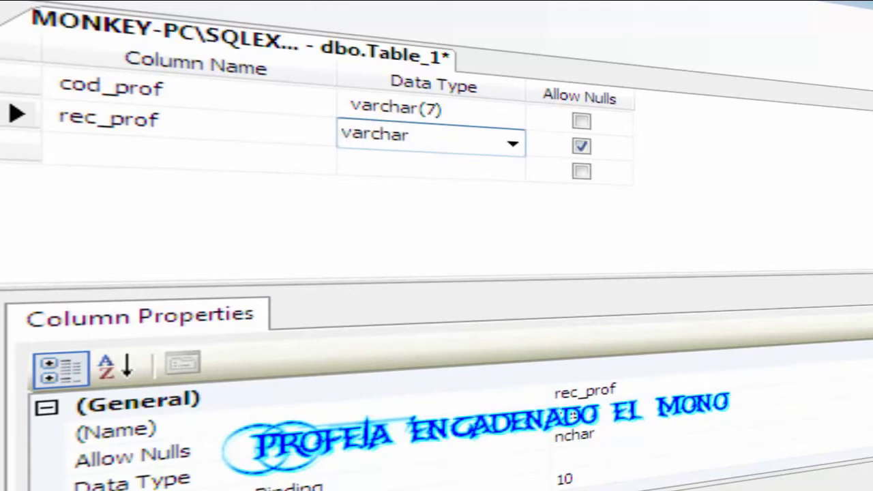
pyautogui.write('()')
pyautogui.press('BackSpace')
pyautogui.press('Tab')
pyautogui.press('Tab')
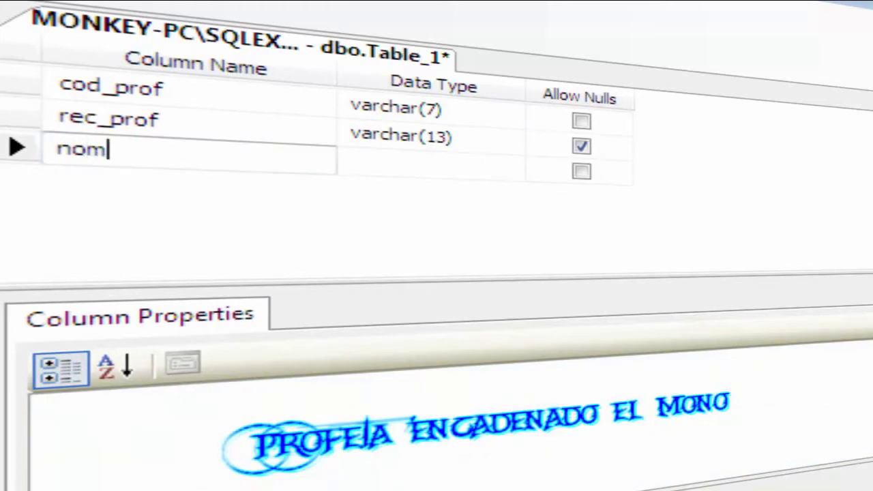
# Add a nom_prof column typed varchar(35).
pyautogui.press('Tab')
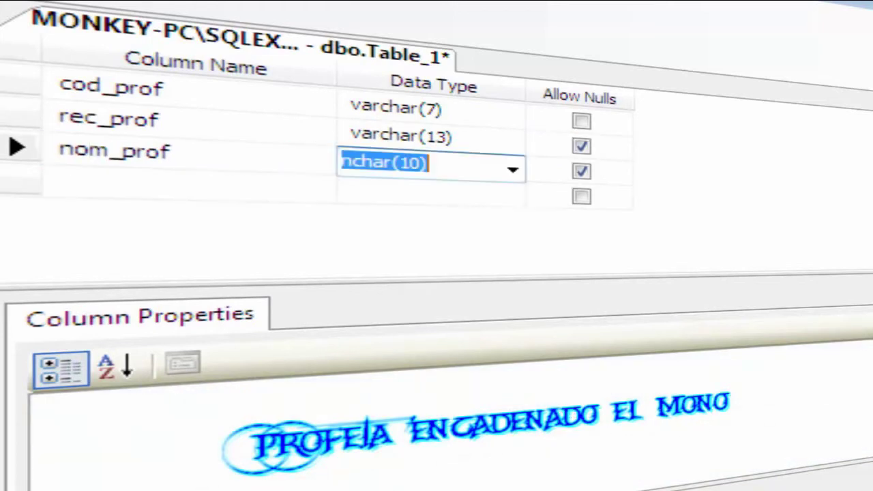
pyautogui.write('a')
pyautogui.press('BackSpace')
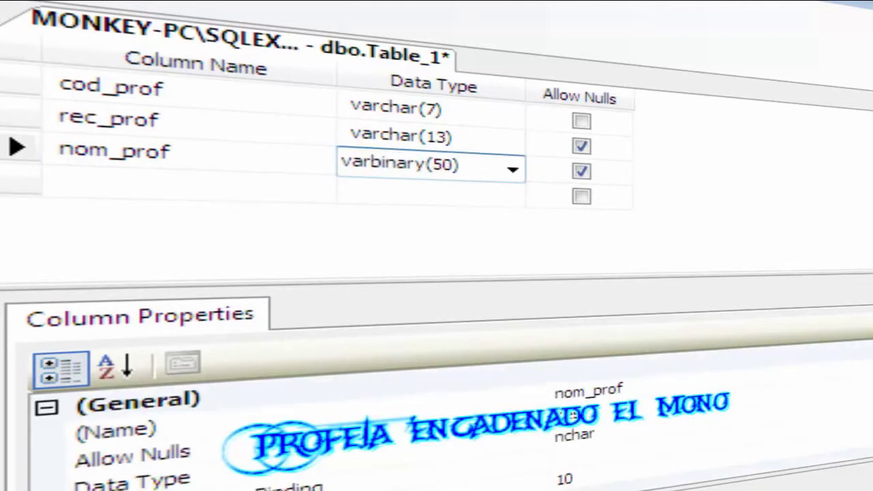
pyautogui.press('BackSpace')
pyautogui.press('BackSpace')
pyautogui.press('BackSpace')
pyautogui.press('BackSpace')
pyautogui.press('BackSpace')
pyautogui.press('BackSpace')
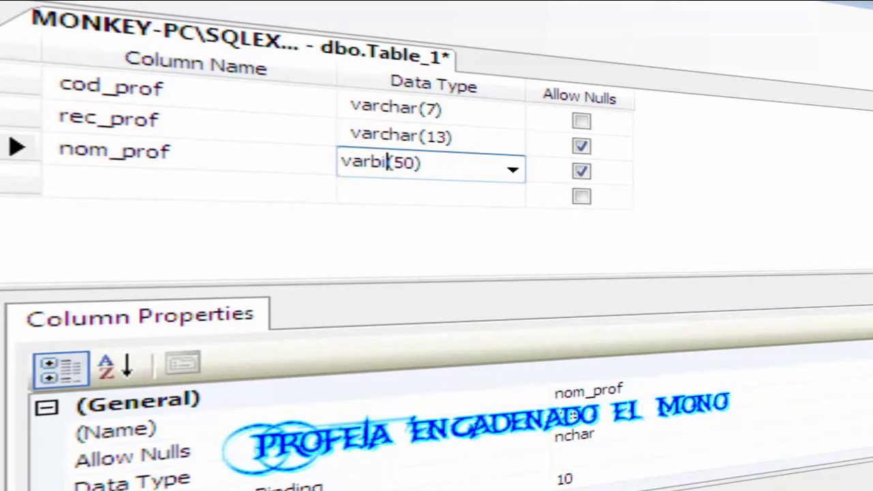
pyautogui.write('char(3')
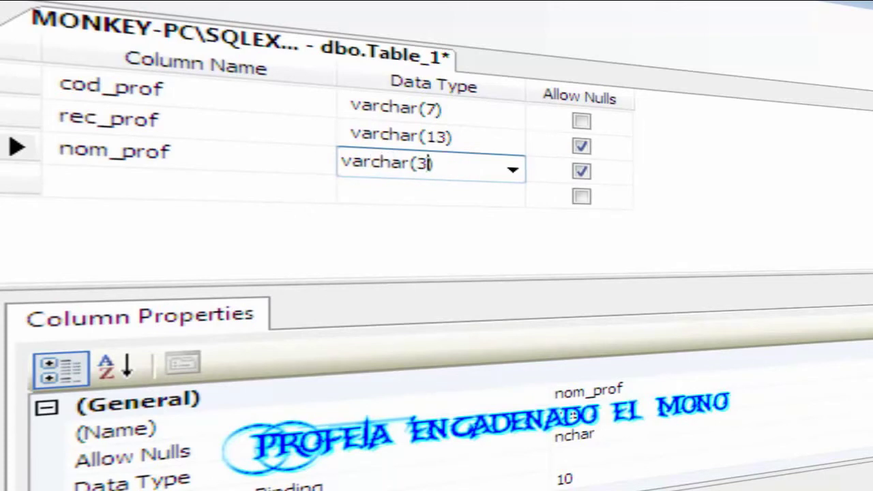
pyautogui.write('5)')
pyautogui.press('Tab')
pyautogui.press('Tab')
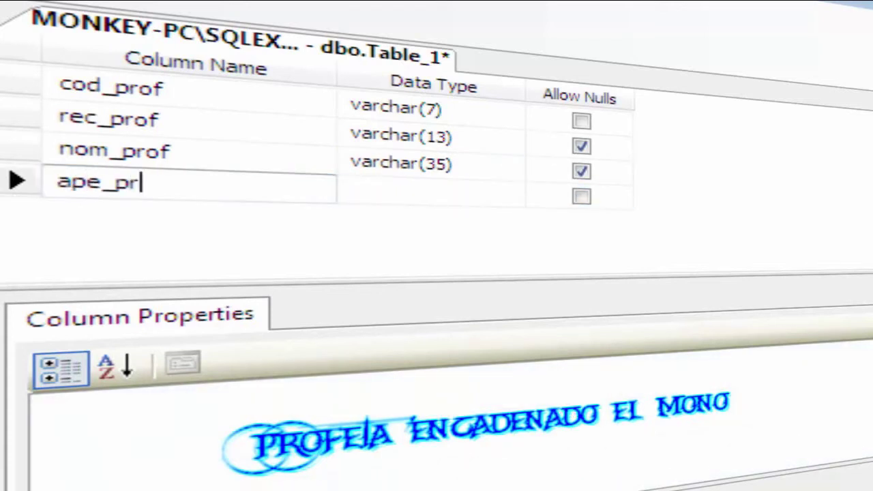
# Add an ape_prof column typed varchar(35).
pyautogui.write('ape_prof')
pyautogui.press('Tab')
pyautogui.press('Down')
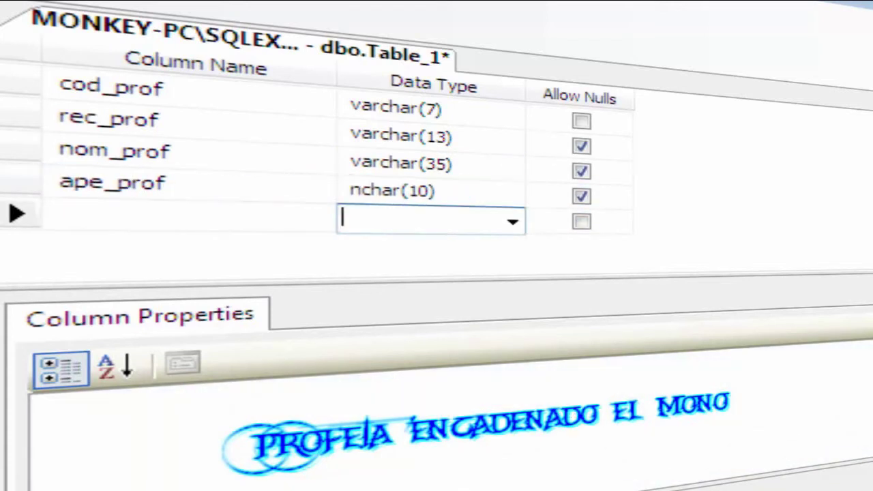
pyautogui.press('Up')
pyautogui.write('v')
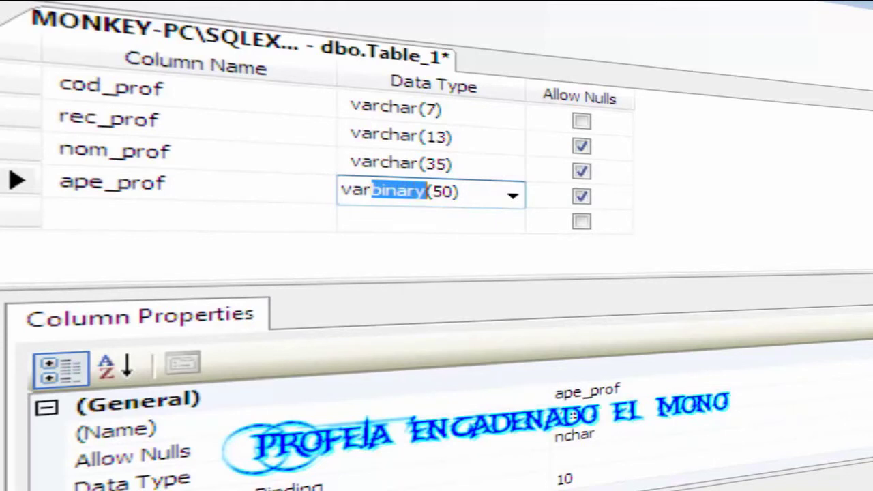
pyautogui.write('archar')
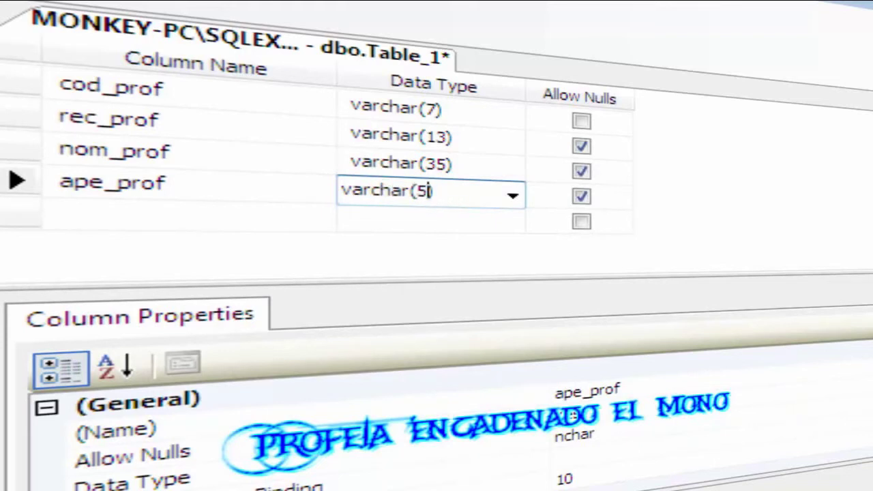
pyautogui.press('Tab')
pyautogui.press('Tab')
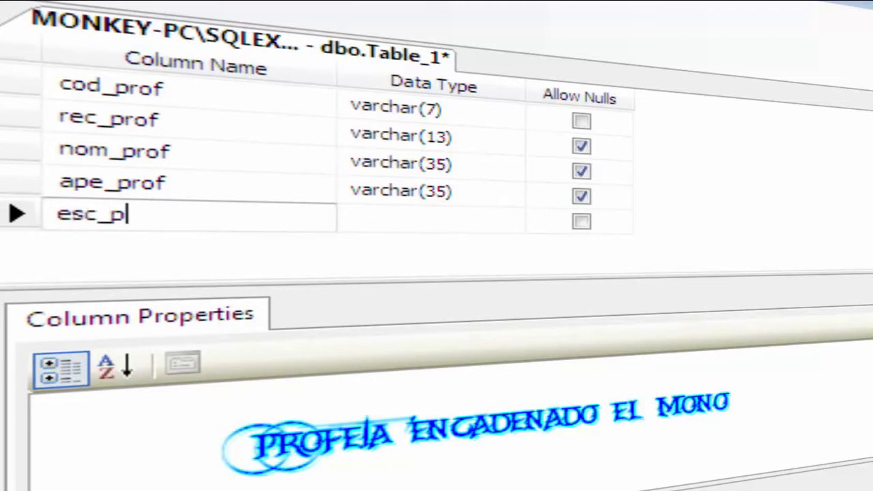
# Add an esc_prof column typed varchar(15), left nullable.
pyautogui.write('esc_prof')
pyautogui.press('Tab')
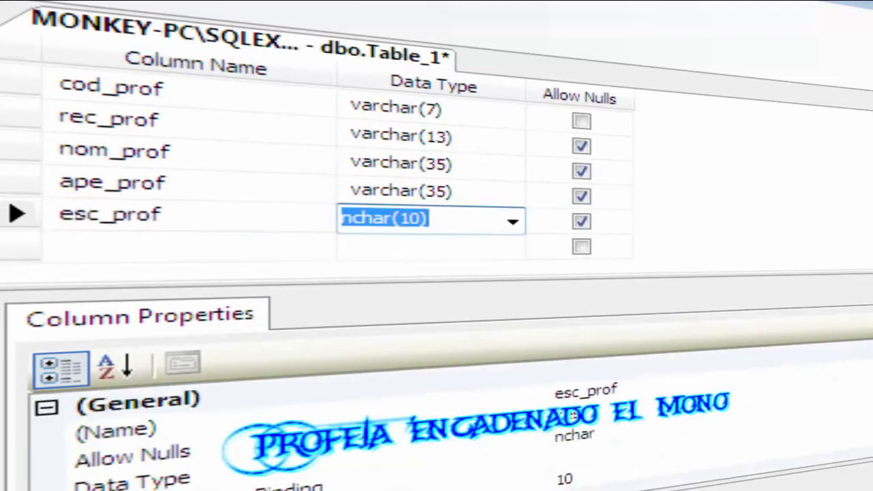
pyautogui.write('v')
pyautogui.press('BackSpace')
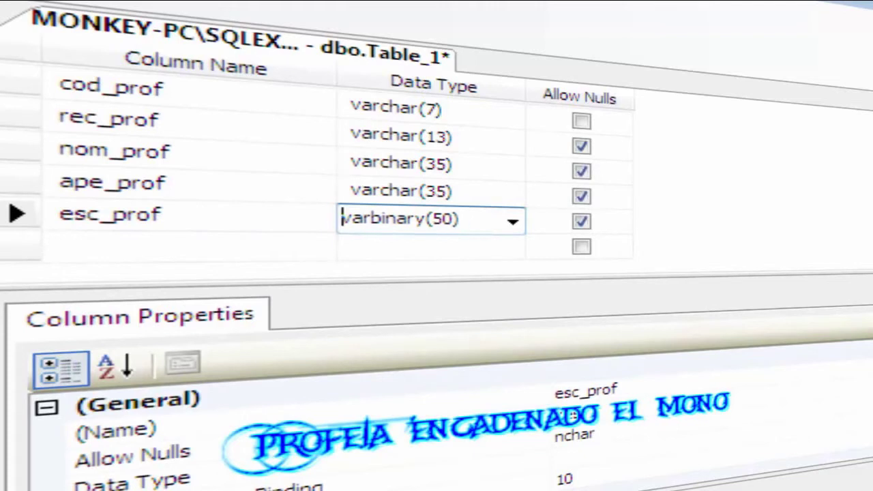
pyautogui.write('c')
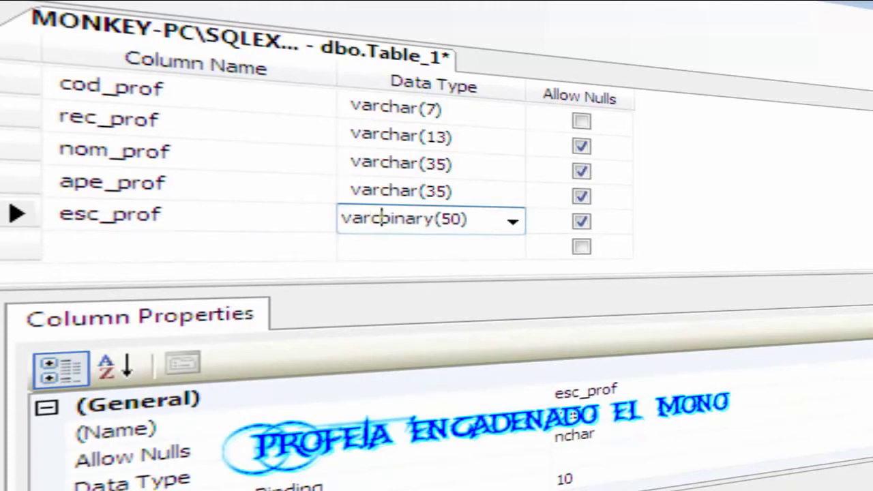
pyautogui.write('har')
pyautogui.press('Delete')
pyautogui.press('Delete')
pyautogui.press('Delete')
pyautogui.press('Delete')
pyautogui.press('Delete')
pyautogui.press('Delete')
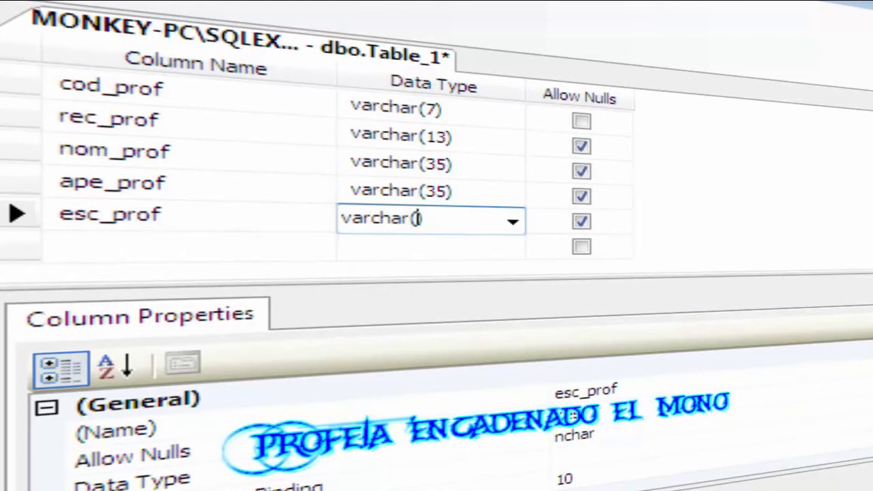
pyautogui.press('Tab')
pyautogui.press('Tab')
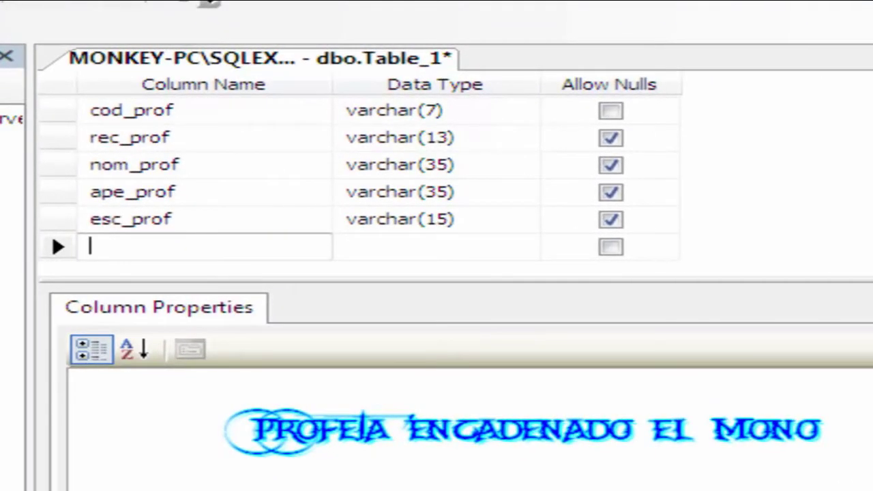
# Add a nullable cod_alum column, replacing nchar(10) with varchar(7).
pyautogui.write('cod_alum')
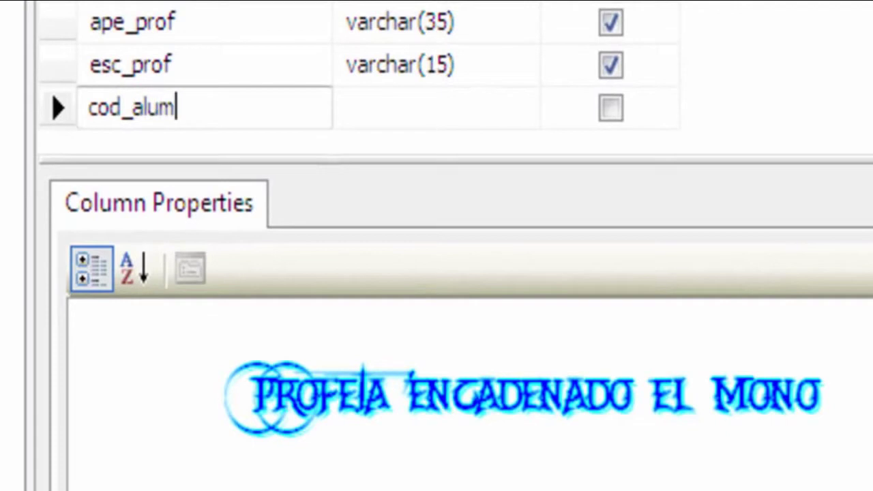
pyautogui.click(478, 108)
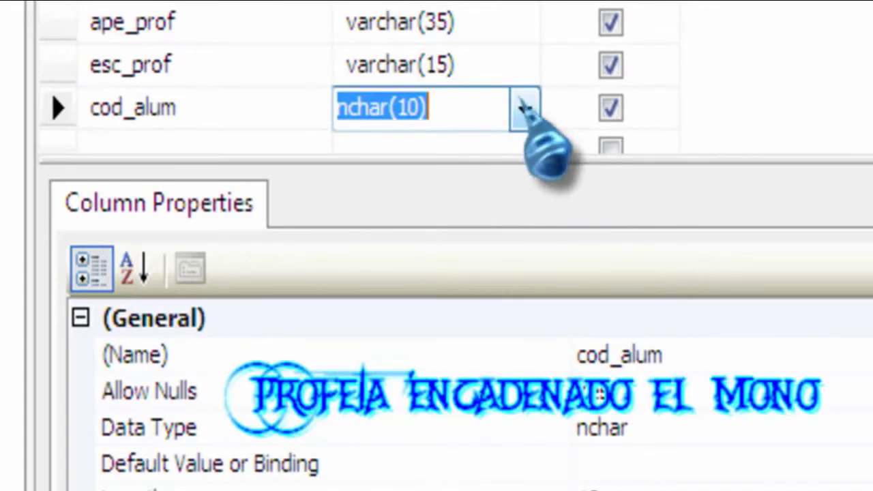
pyautogui.write('var')
pyautogui.press('BackSpace')
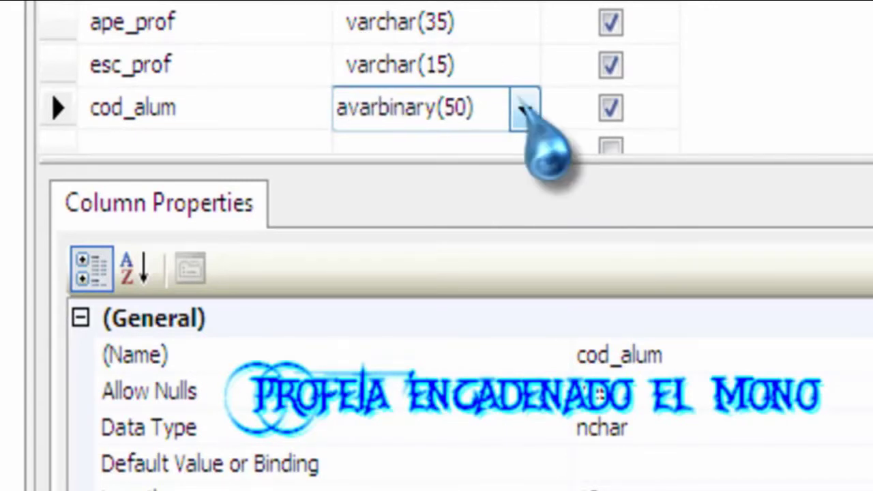
pyautogui.press('BackSpace')
pyautogui.write('char')
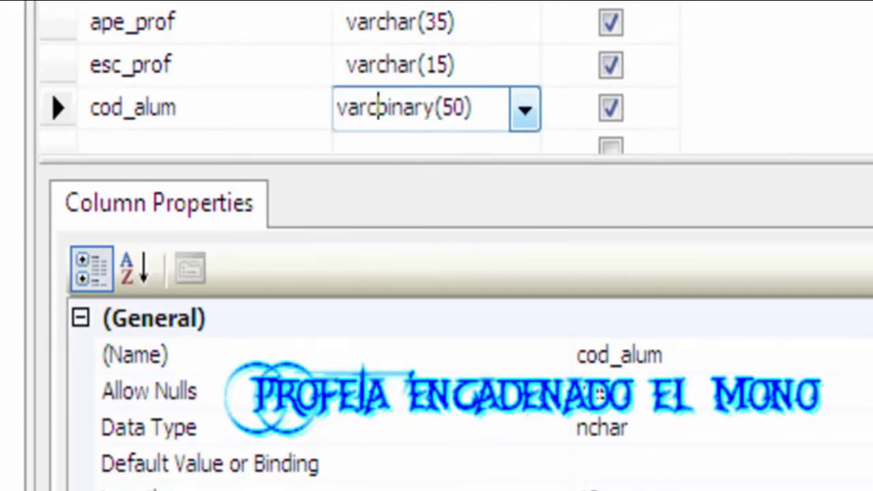
pyautogui.press('Delete')
pyautogui.press('Delete')
pyautogui.press('Delete')
pyautogui.press('Delete')
pyautogui.press('Delete')
pyautogui.press('Delete')
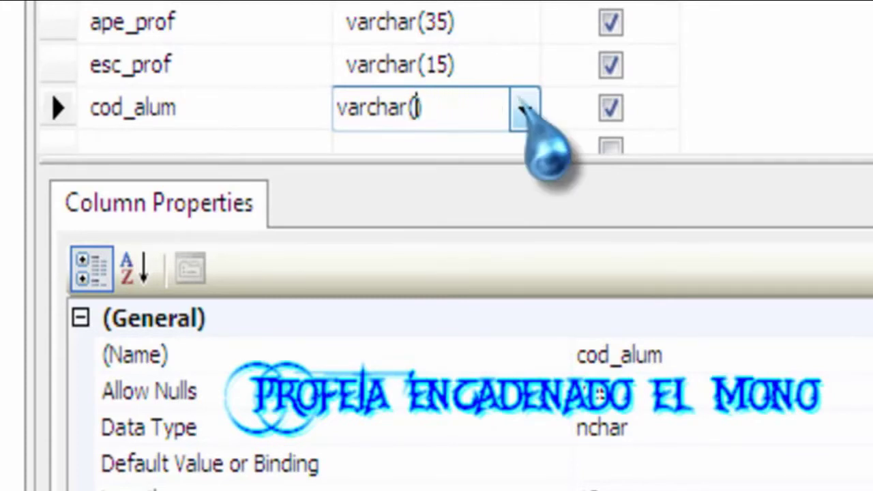
pyautogui.write('7')
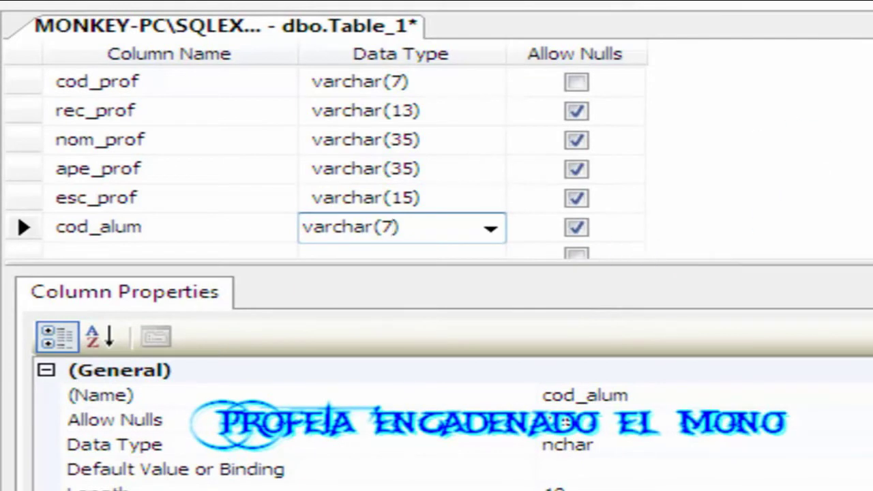
pyautogui.click(25, 83)
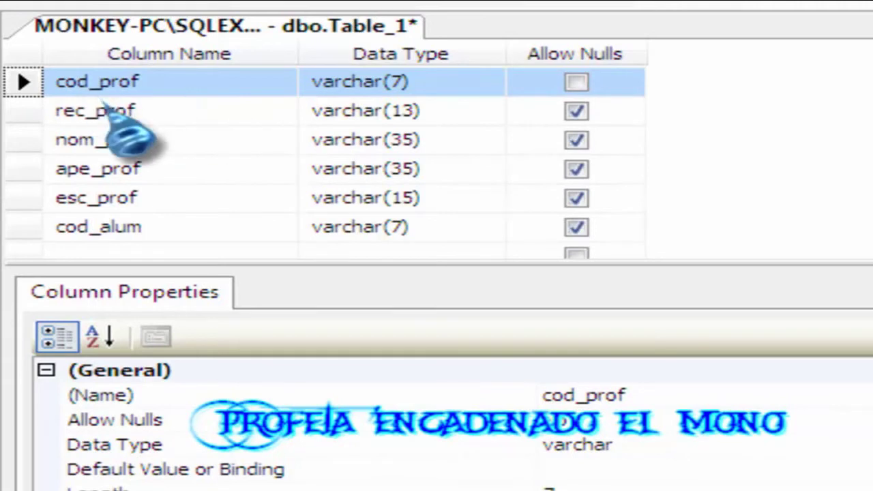
# Set cod_prof as the table's primary key from its row's context menu.
pyautogui.click(133, 111)
pyautogui.click(101, 81)
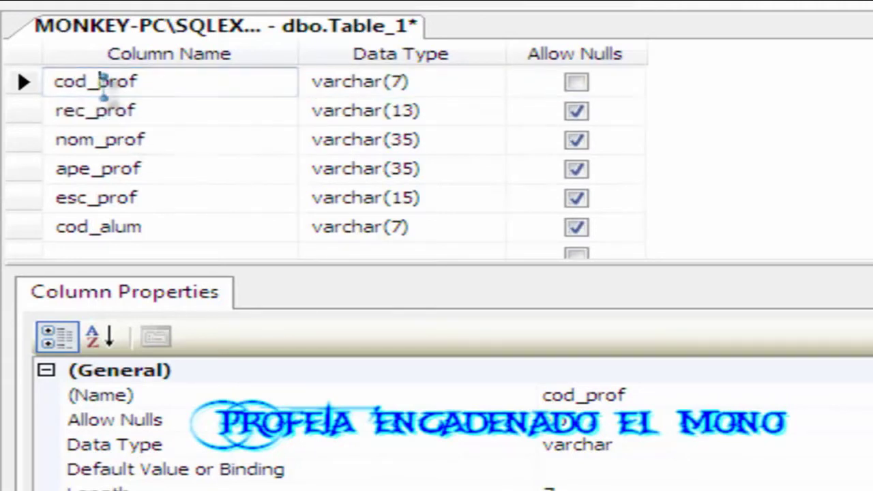
pyautogui.click(355, 81)
pyautogui.click(183, 138)
pyautogui.click(173, 81)
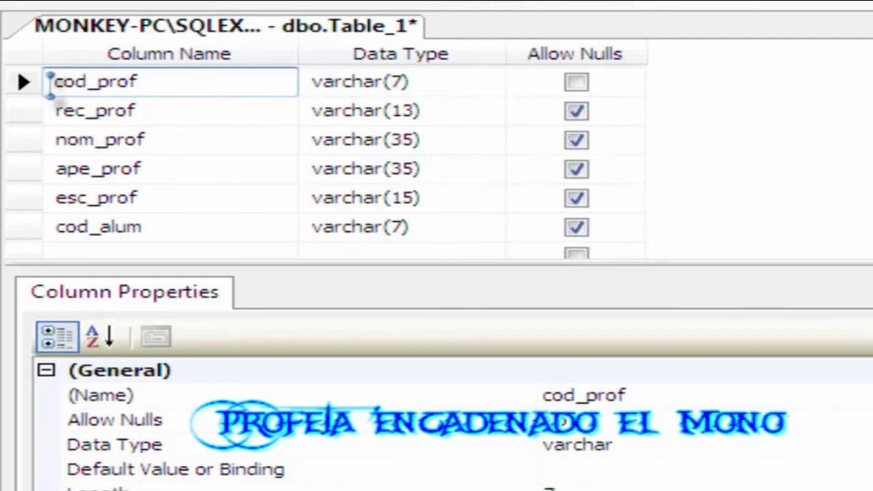
pyautogui.click(91, 111)
pyautogui.click(51, 85)
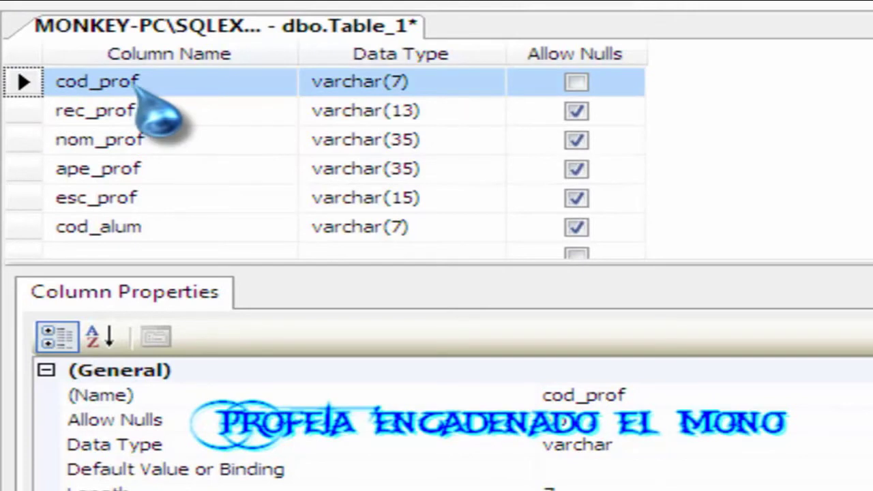
pyautogui.click(123, 199)
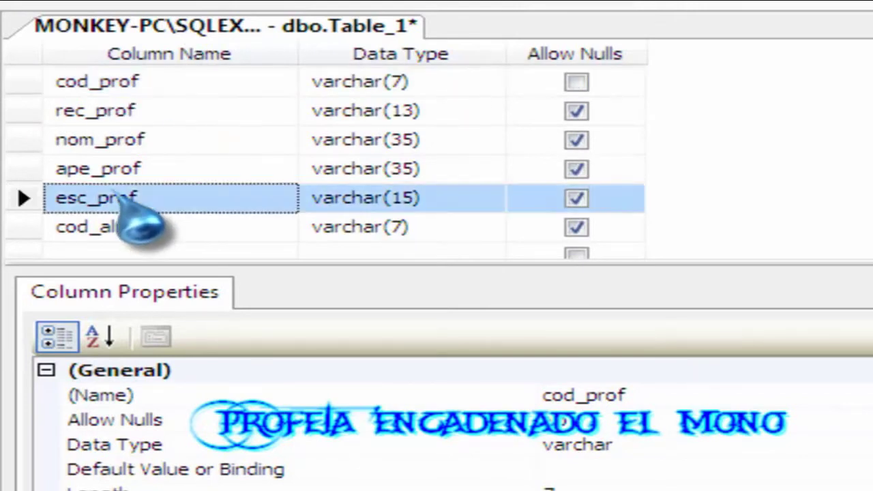
pyautogui.click(140, 83)
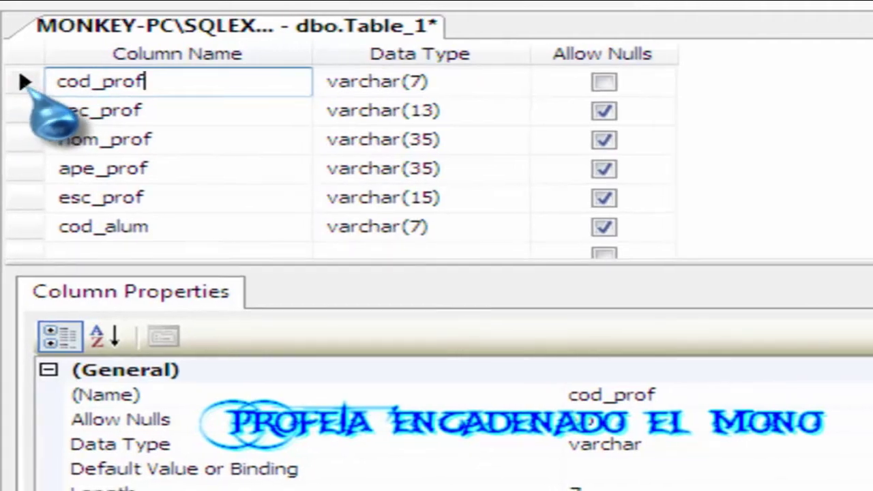
pyautogui.click(27, 85)
pyautogui.rightClick(27, 85)
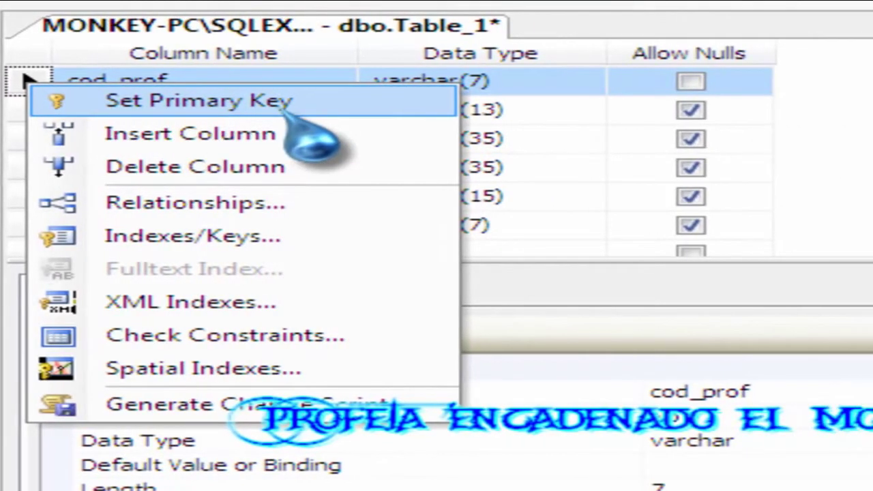
pyautogui.click(217, 109)
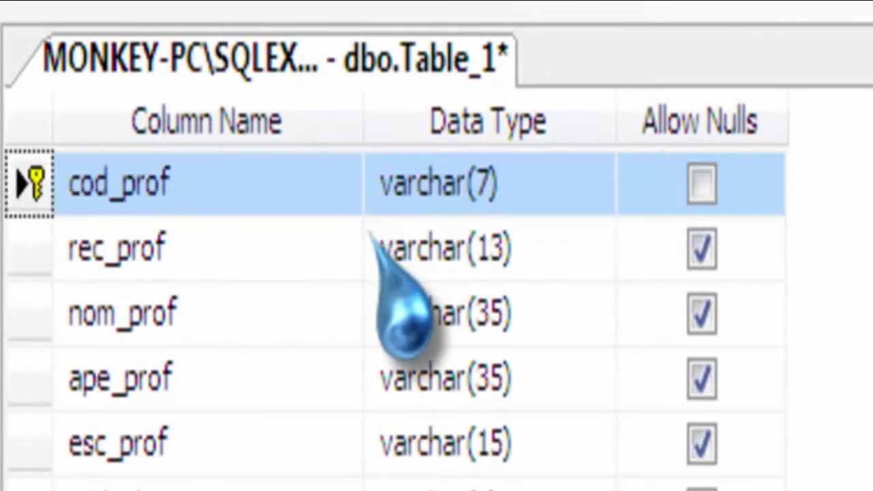
# Save the table design under the name Profesores.
pyautogui.rightClick(418, 78)
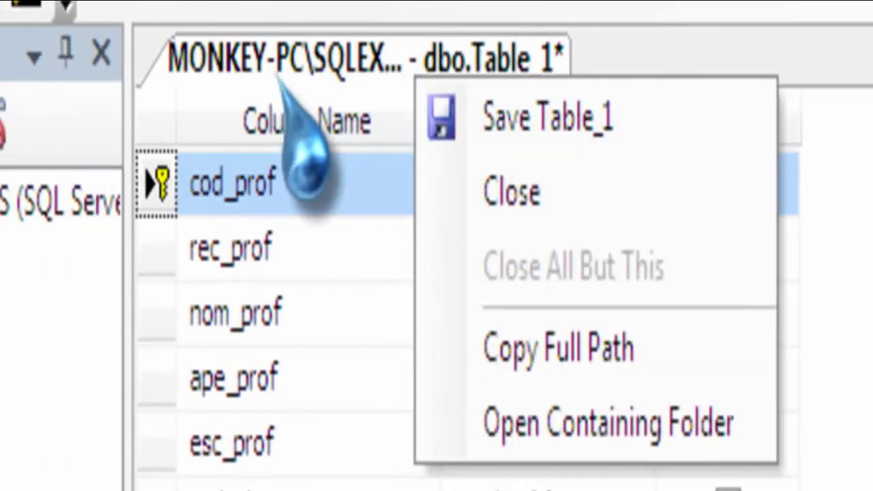
pyautogui.click(519, 133)
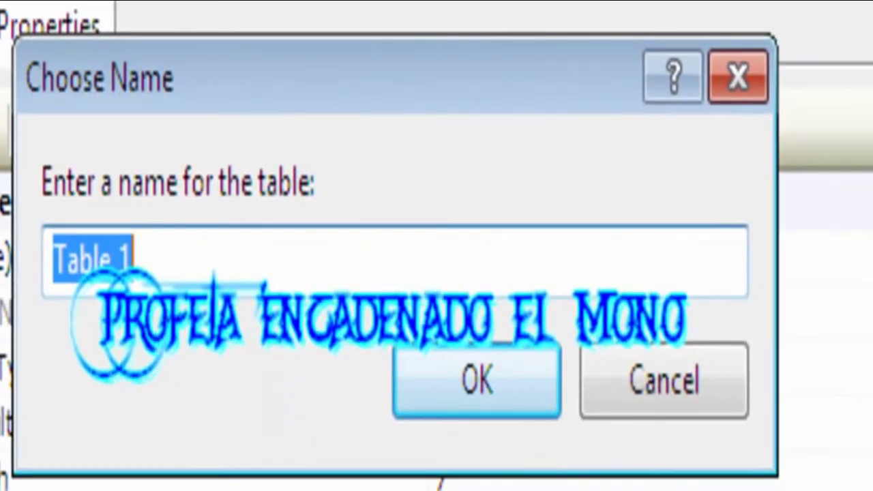
pyautogui.write('Profesores')
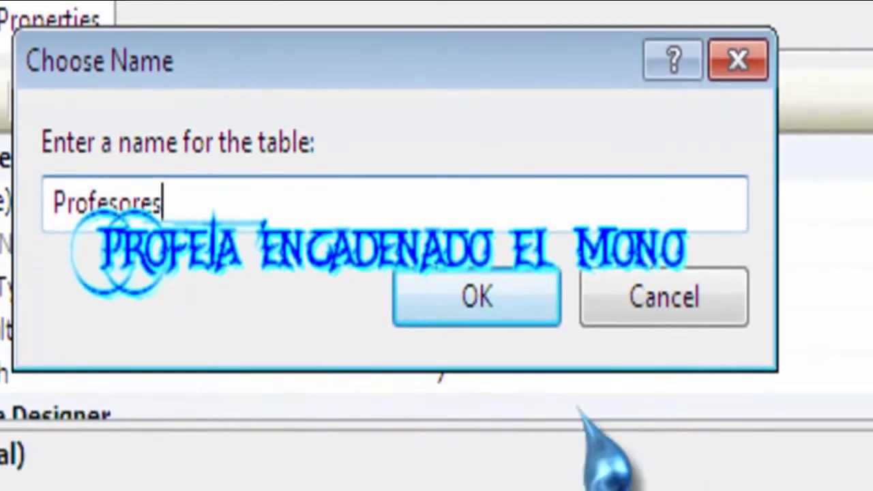
pyautogui.click(505, 301)
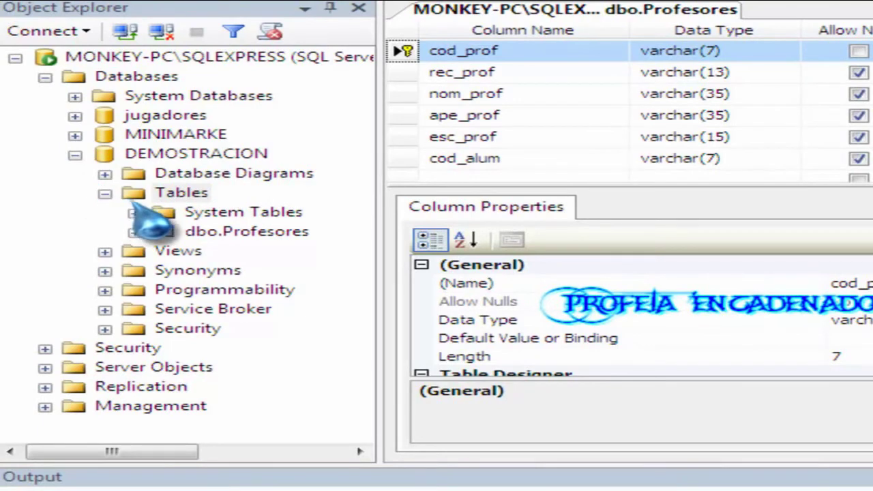
pyautogui.click(225, 233)
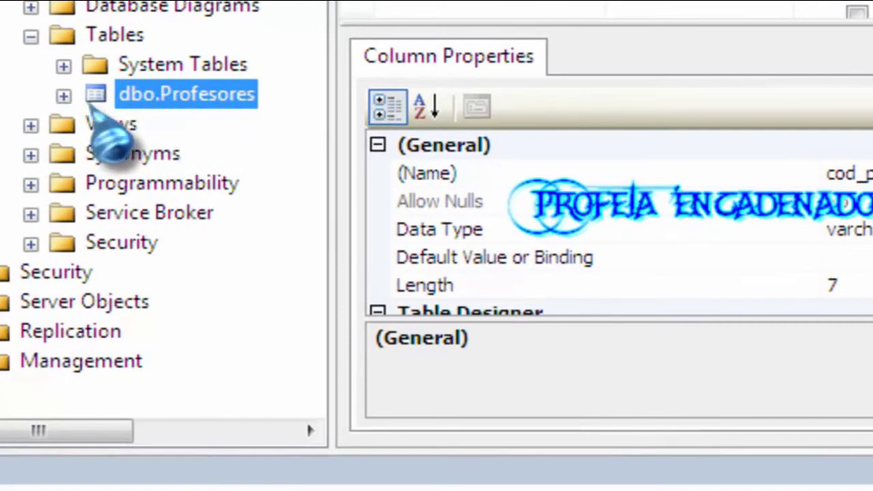
pyautogui.click(64, 95)
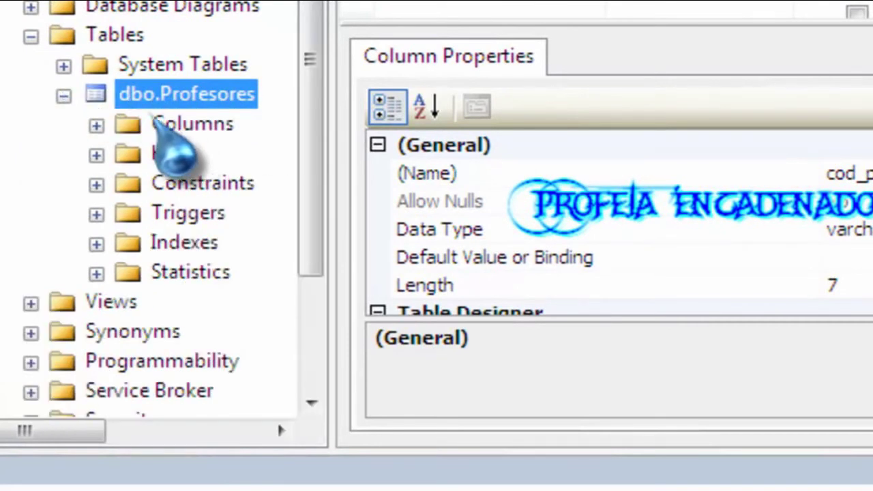
pyautogui.click(96, 126)
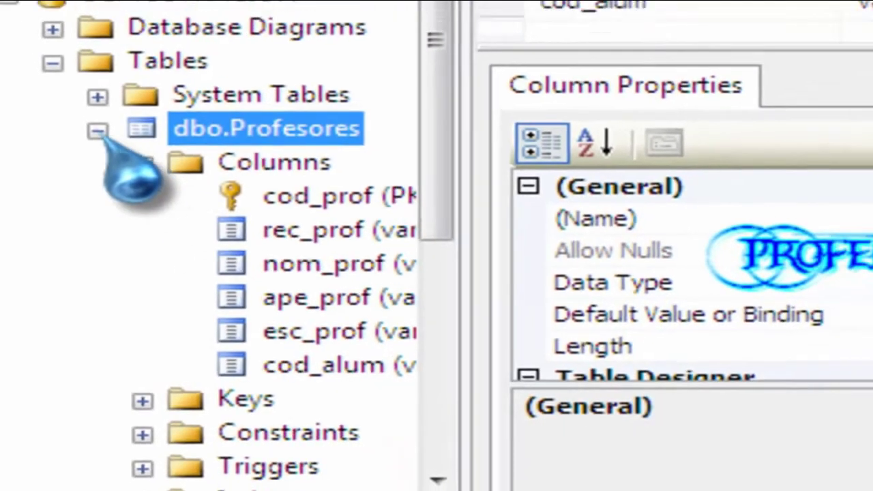
pyautogui.click(97, 115)
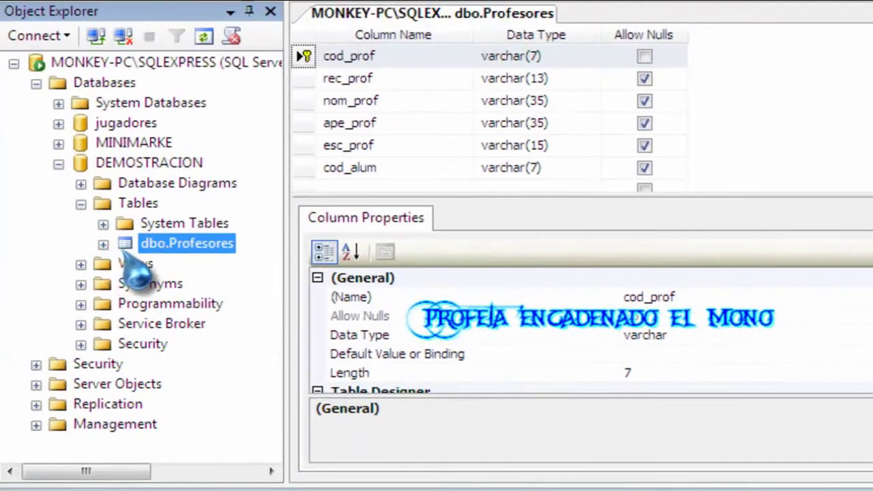
# Start a new table in DEMOSTRACION and close the Profesores design.
pyautogui.rightClick(136, 204)
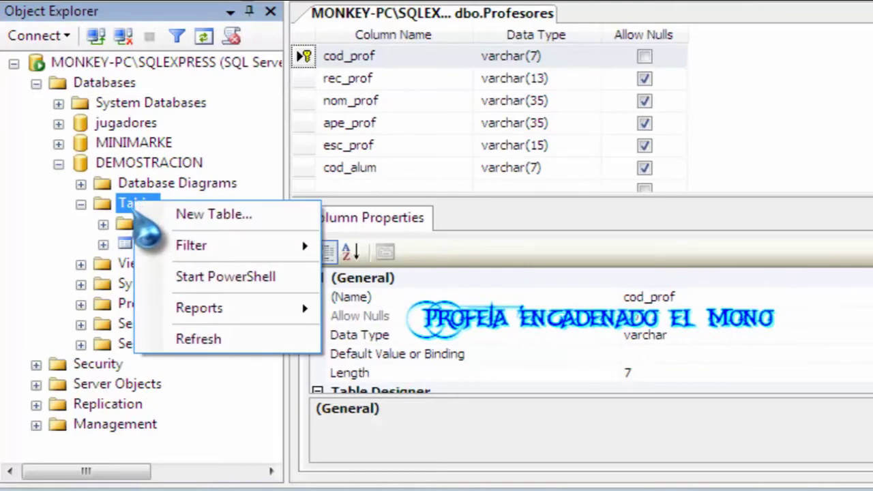
pyautogui.click(196, 214)
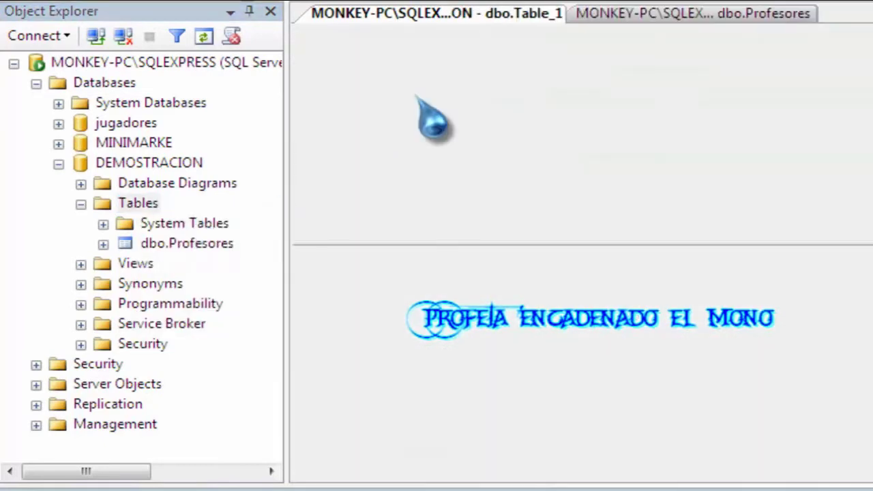
pyautogui.click(672, 13)
pyautogui.rightClick(745, 14)
pyautogui.click(785, 48)
# Name the first column cod_alum and give it the data type varchar(7).
pyautogui.click(400, 56)
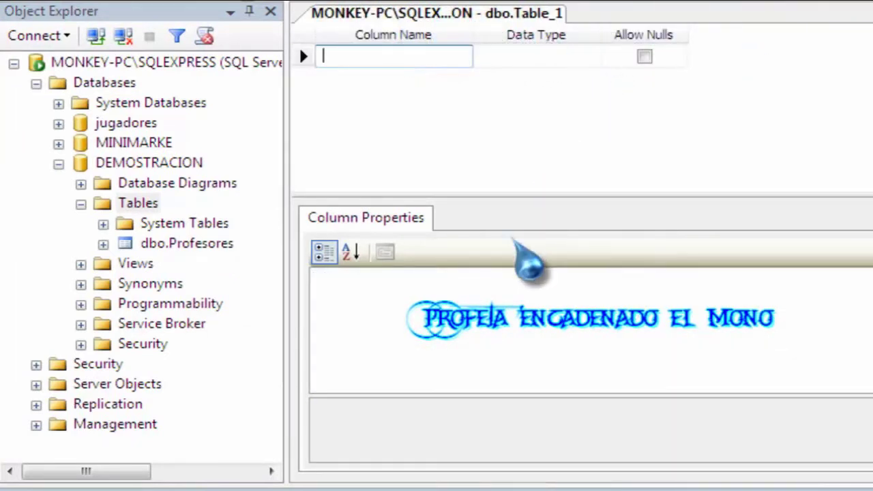
pyautogui.write('cod_alum')
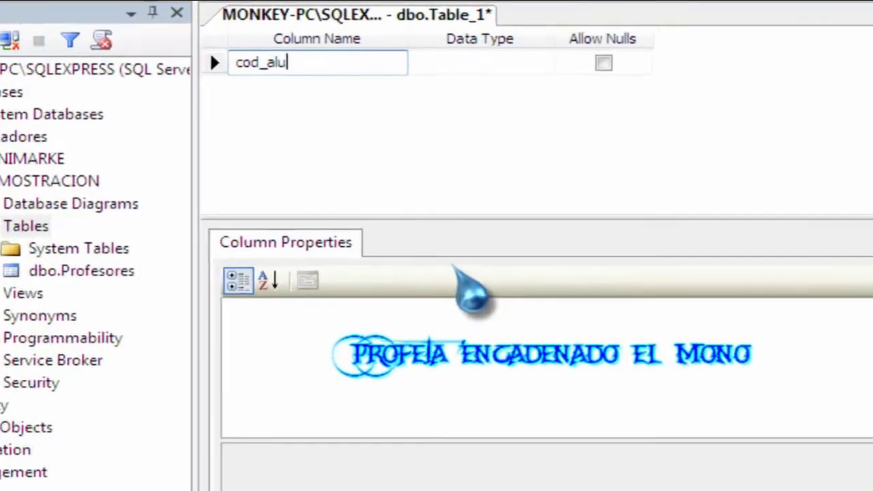
pyautogui.press('Tab')
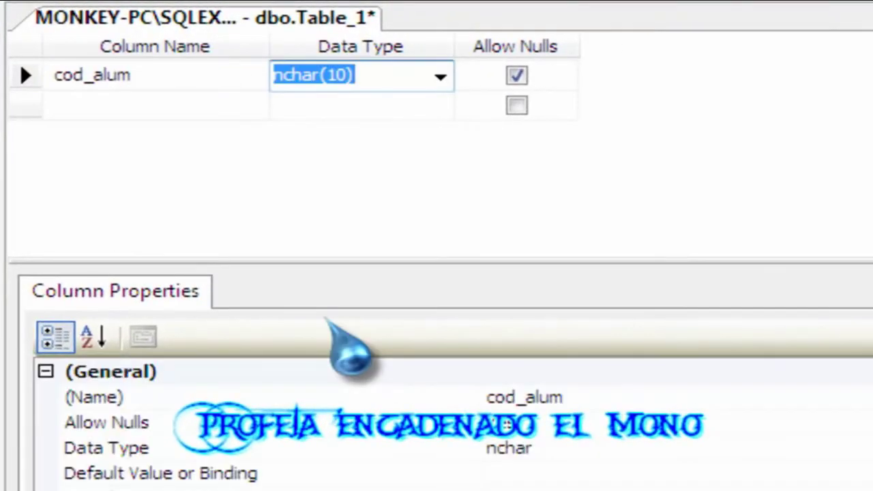
pyautogui.write('a')
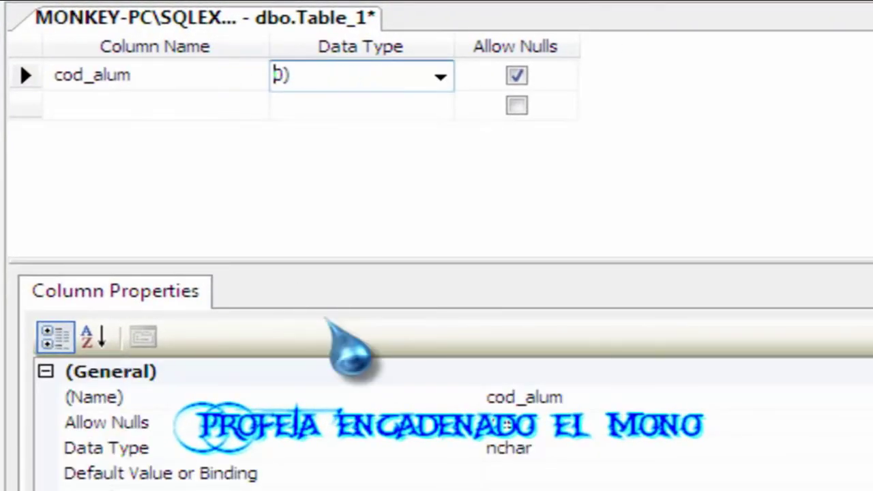
pyautogui.click(440, 77)
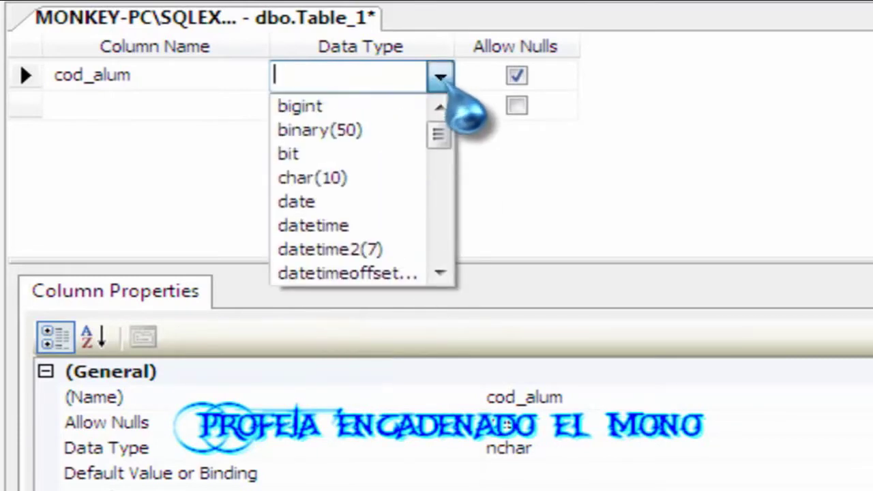
pyautogui.scroll(-9, 377, 220)
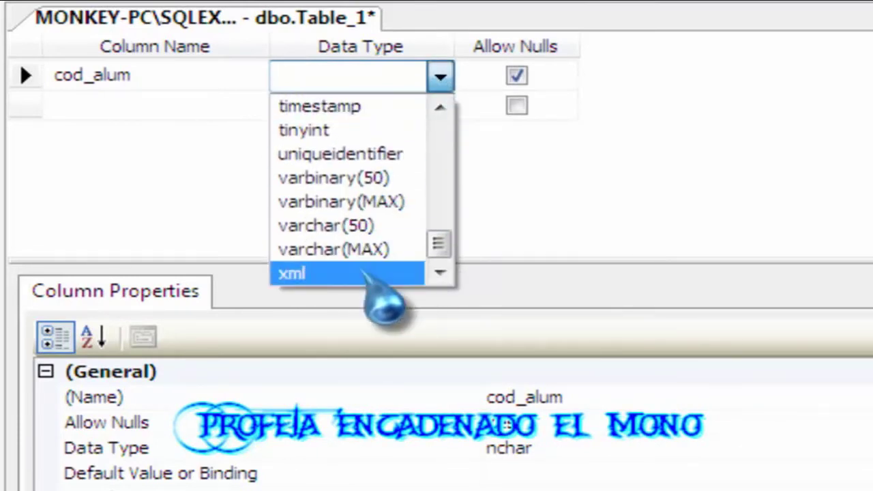
pyautogui.click(359, 232)
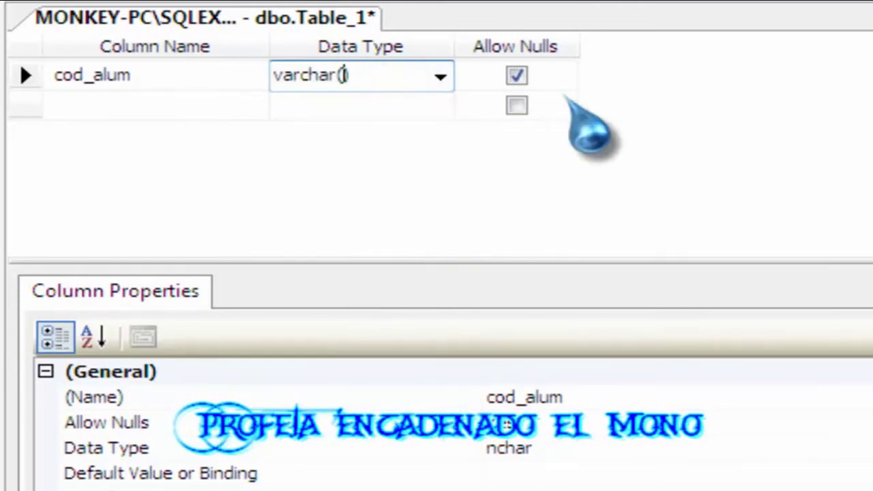
pyautogui.write('7')
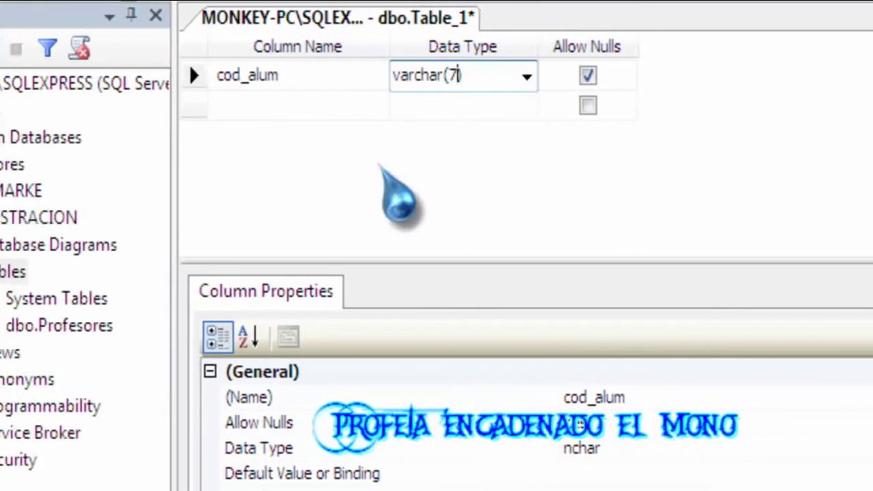
pyautogui.press('Return')
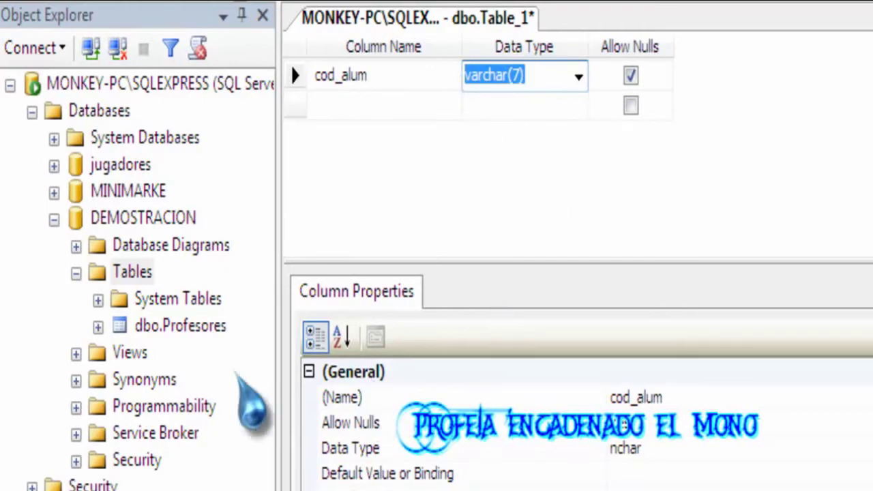
# Open dbo.Profesores in Design view and check its cod_alum is varchar(7).
pyautogui.click(98, 326)
pyautogui.click(205, 461)
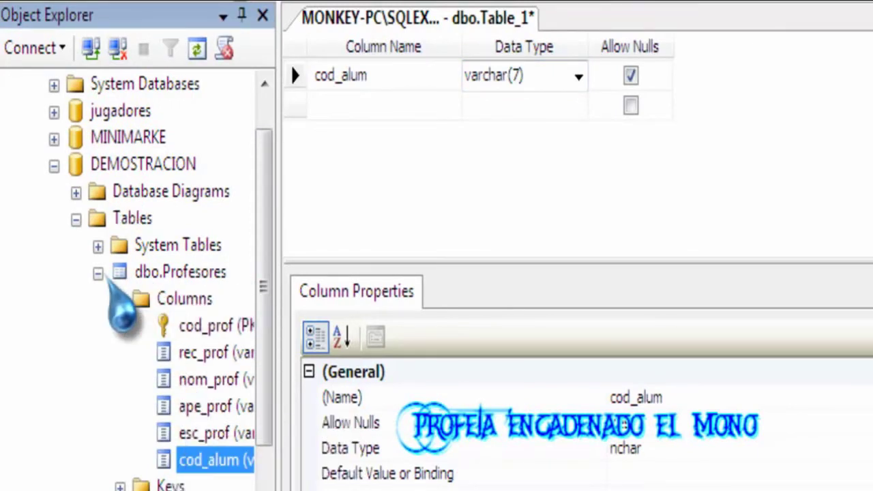
pyautogui.doubleClick(119, 273)
pyautogui.click(98, 327)
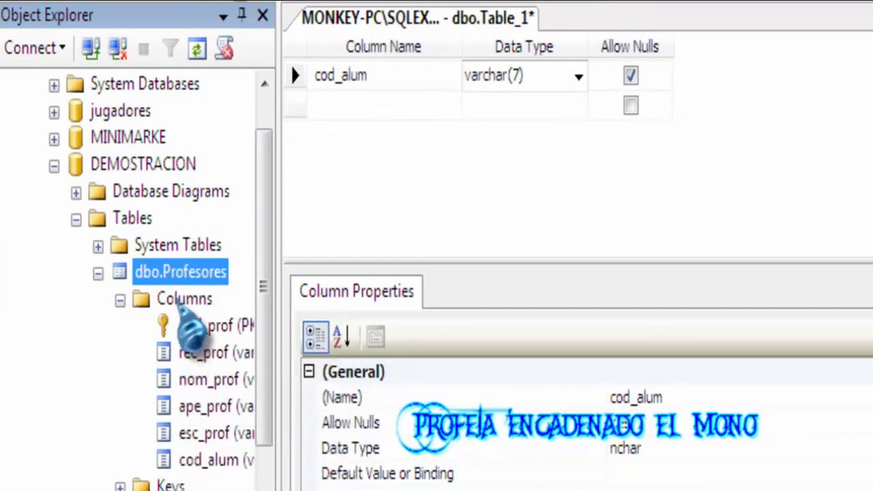
pyautogui.rightClick(175, 272)
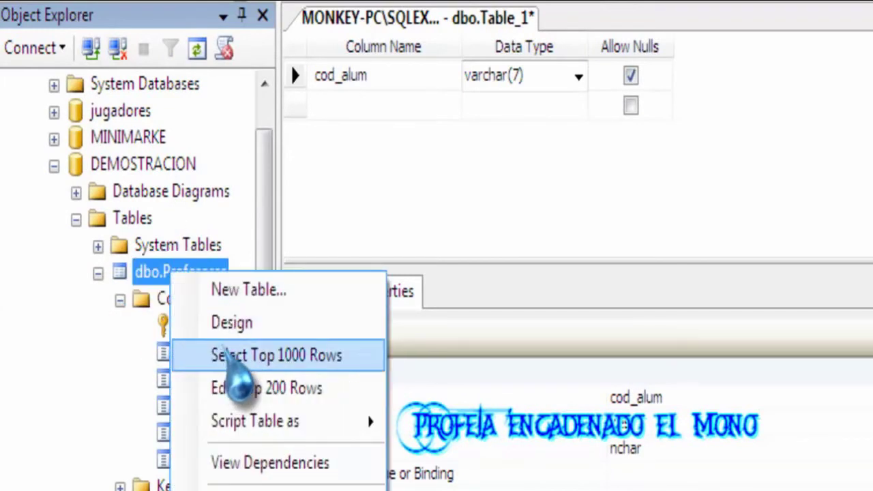
pyautogui.click(266, 324)
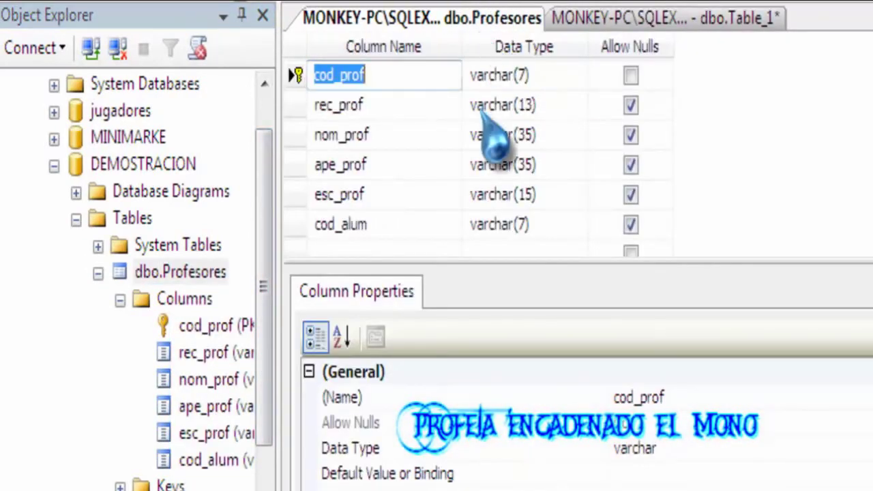
pyautogui.click(361, 225)
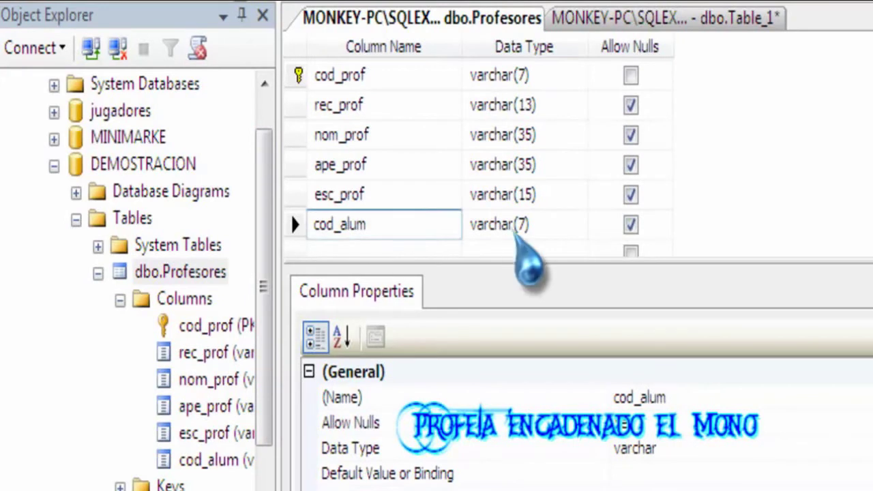
pyautogui.click(516, 228)
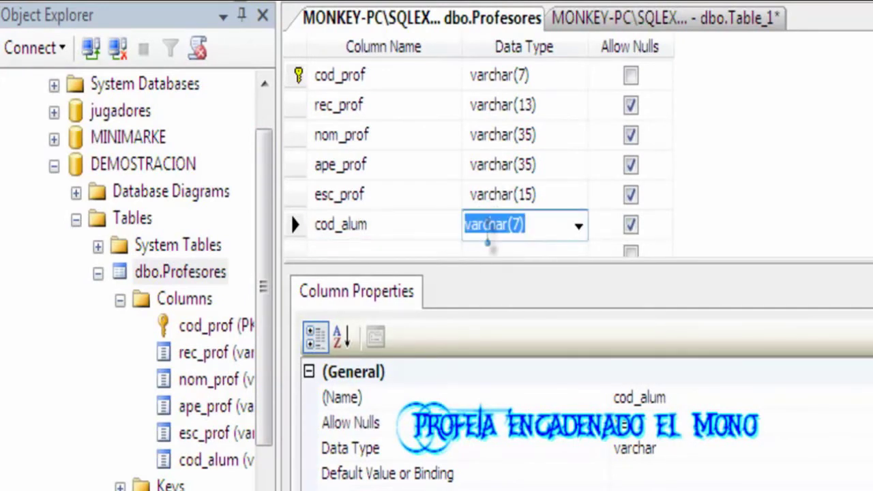
pyautogui.click(652, 19)
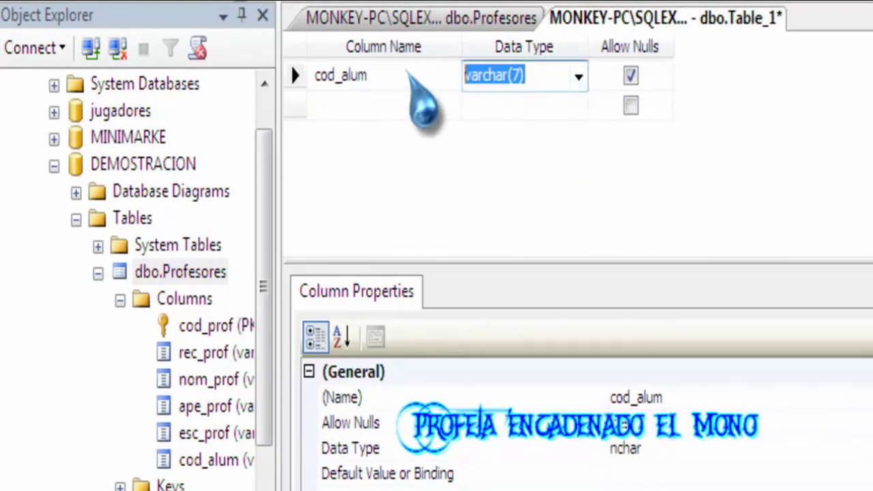
# Compare against Profesores and make cod_alum disallow nulls.
pyautogui.press('Right')
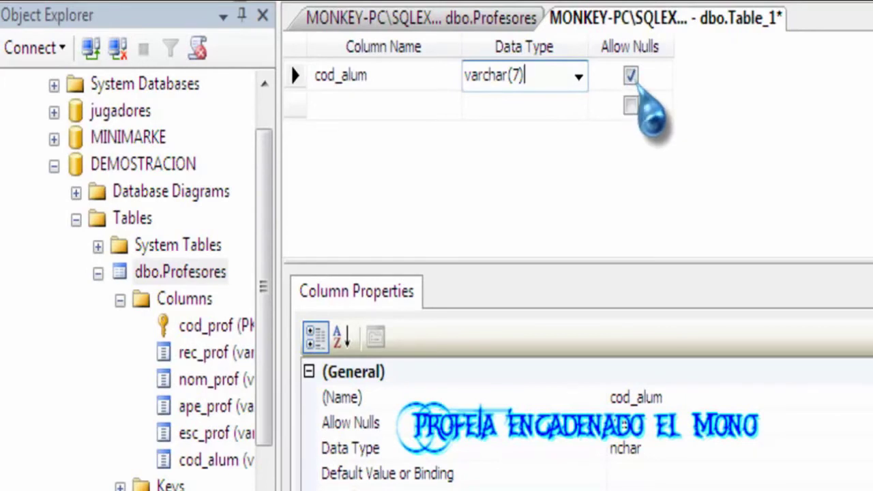
pyautogui.click(492, 17)
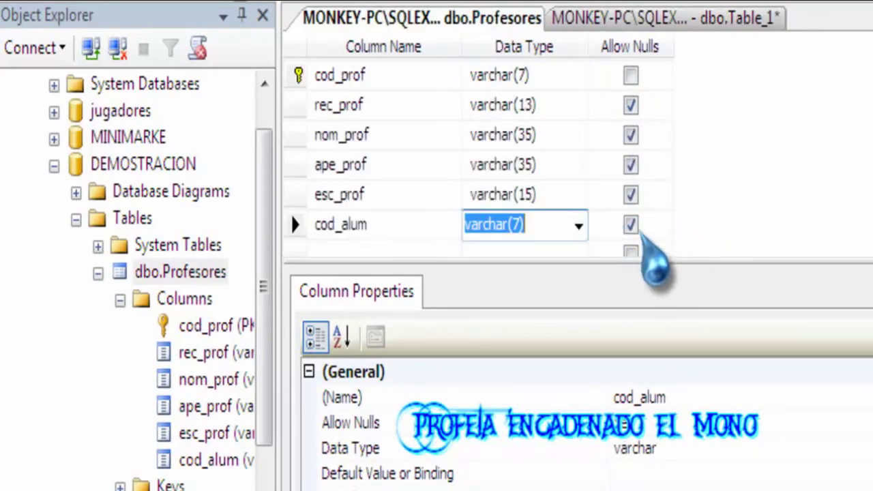
pyautogui.click(655, 19)
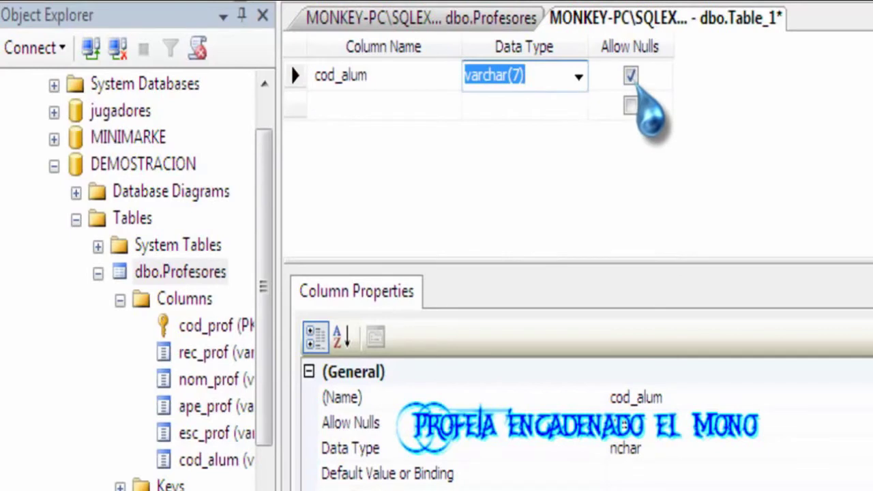
pyautogui.click(631, 76)
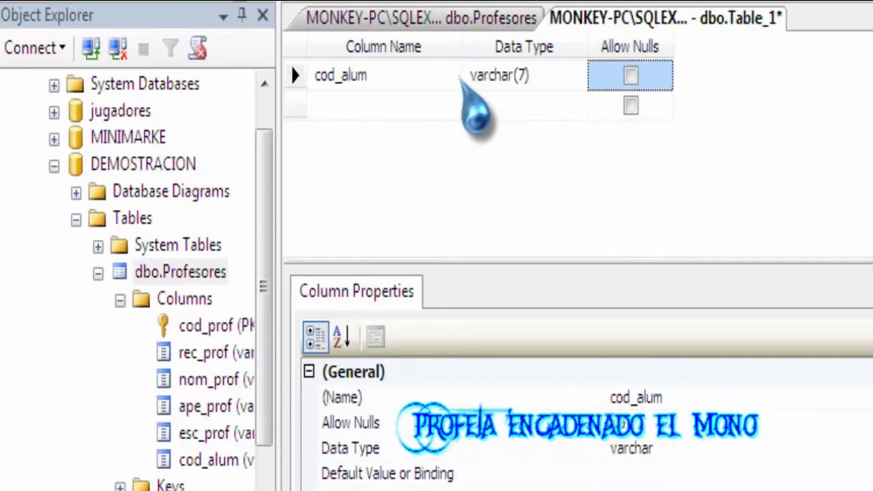
# Add a nom_alum column typed varchar(35).
pyautogui.click(366, 100)
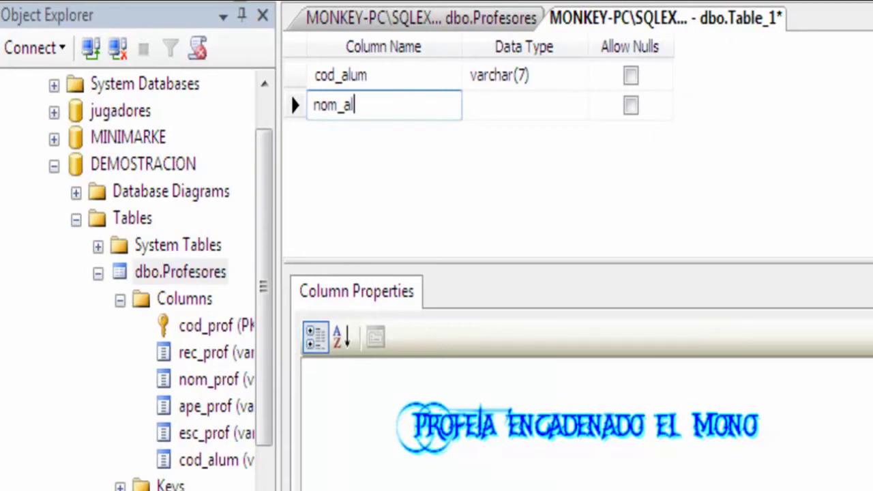
pyautogui.press('Tab')
pyautogui.write('va')
pyautogui.press('BackSpace')
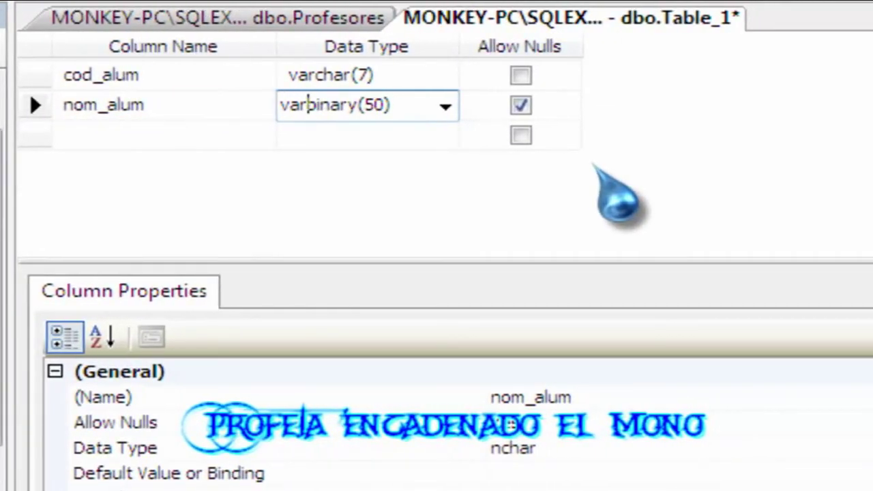
pyautogui.write('cha')
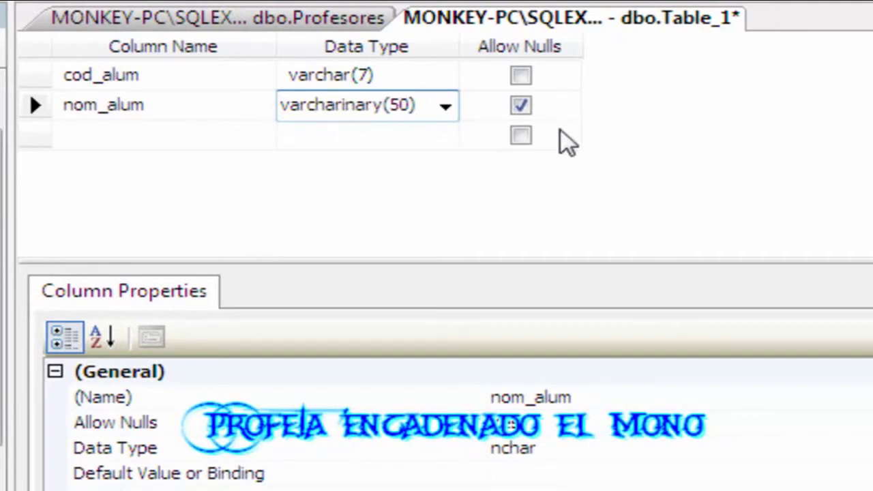
pyautogui.write('r')
pyautogui.press('Delete')
pyautogui.press('Delete')
pyautogui.press('Delete')
pyautogui.press('Delete')
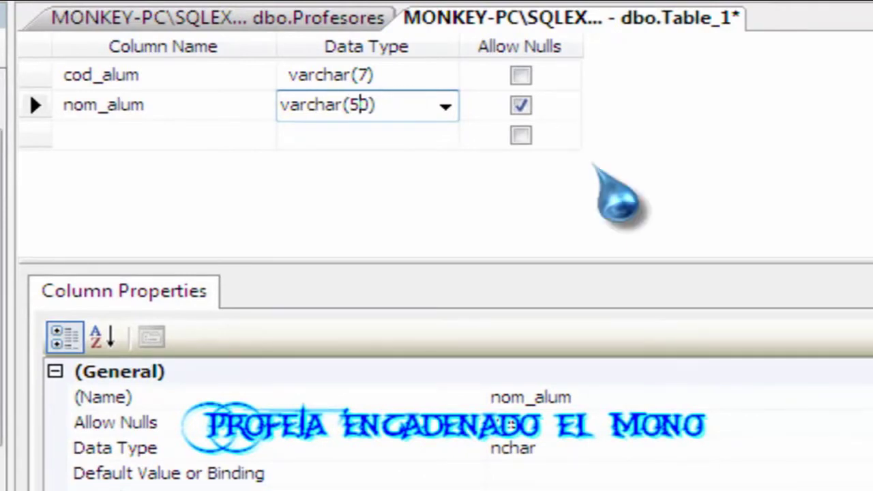
pyautogui.press('Left')
pyautogui.write('3')
pyautogui.press('Right')
pyautogui.press('Tab')
pyautogui.press('Tab')
# Add ape_alum, copying nom_alum's varchar(35) type into it.
pyautogui.write('a')
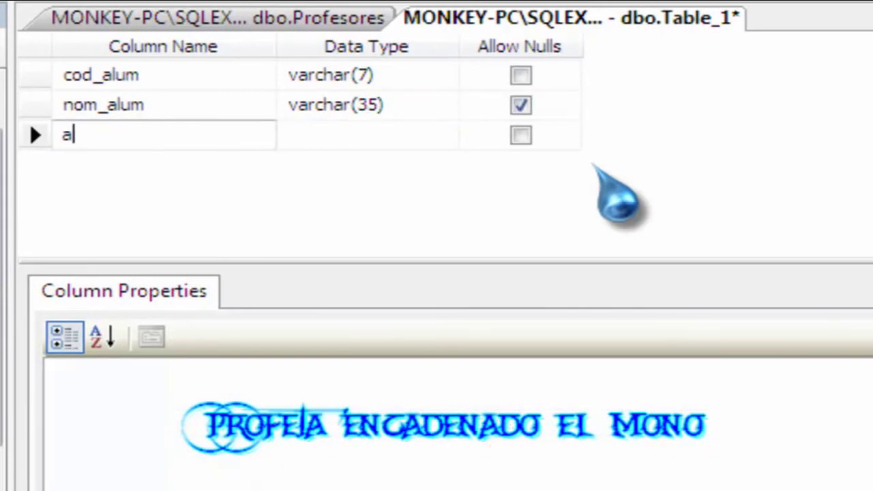
pyautogui.write('pe_alum')
pyautogui.press('BackSpace')
pyautogui.write('um')
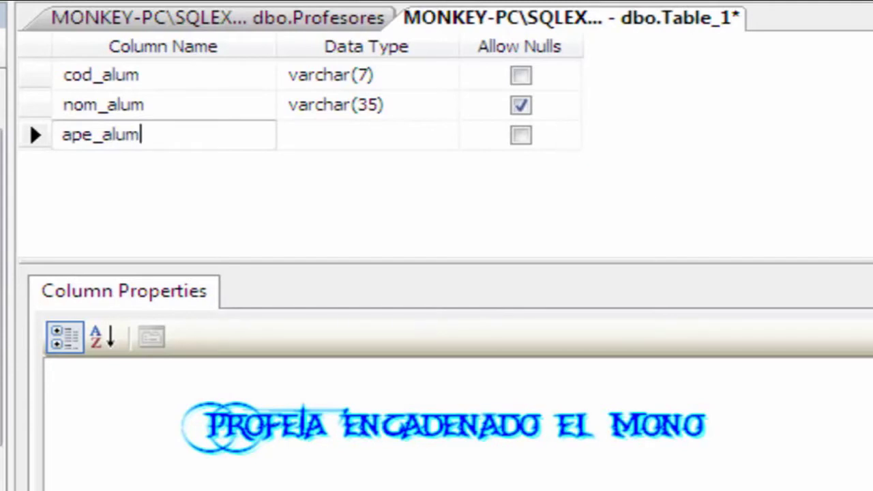
pyautogui.press('Tab')
pyautogui.write('v')
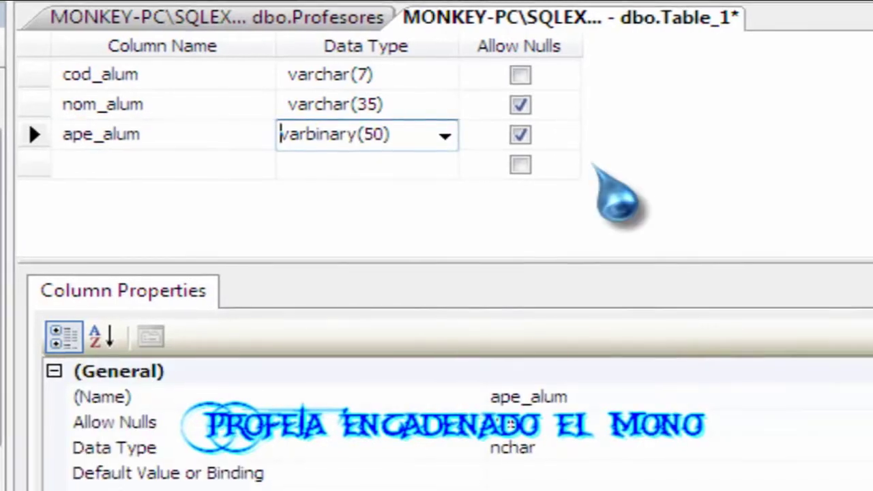
pyautogui.press('Up')
pyautogui.press('Down')
pyautogui.press('Up')
pyautogui.hotkey('ctrl', 'c')
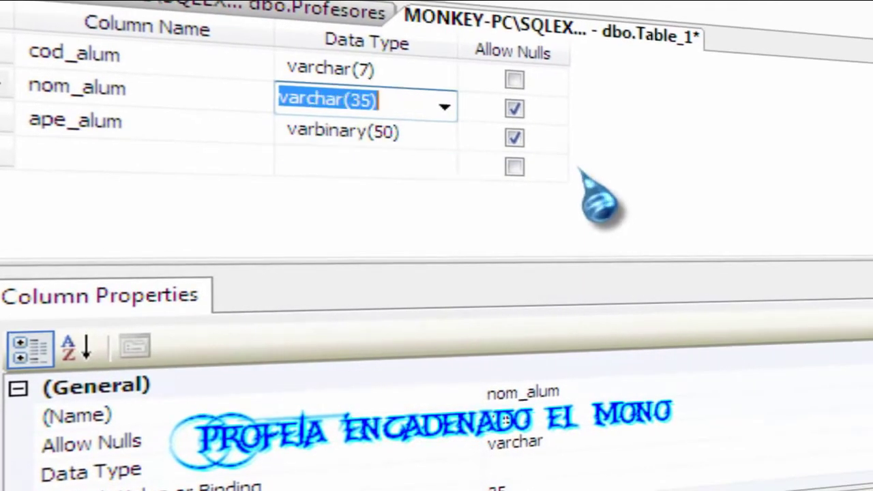
pyautogui.press('Down')
pyautogui.hotkey('ctrl', 'v')
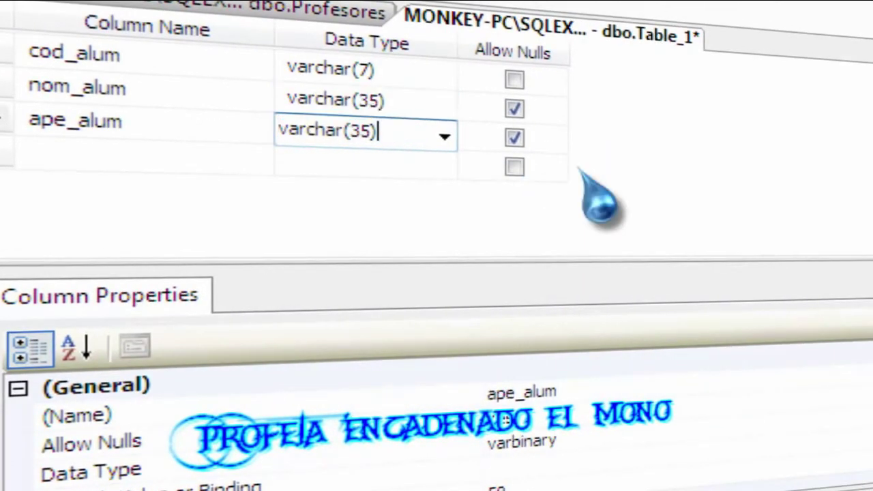
pyautogui.press('Tab')
pyautogui.press('Tab')
# Add a dir_alum column typed varchar(40).
pyautogui.write('dir_alum')
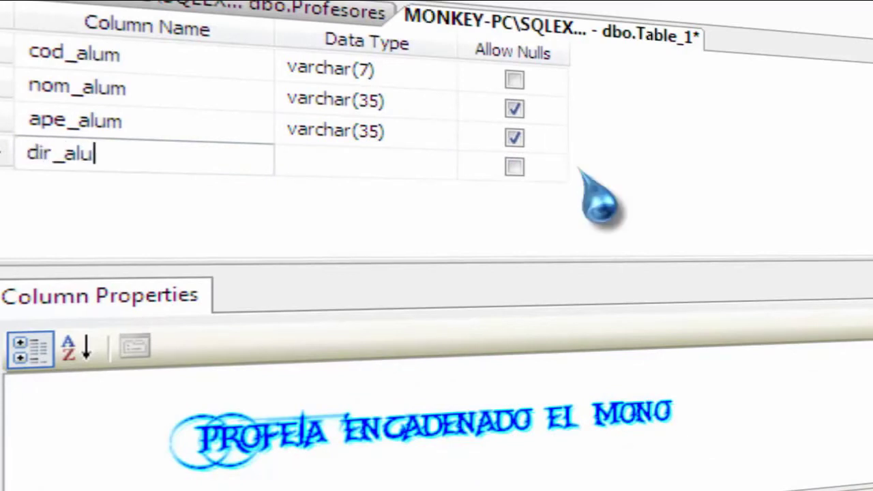
pyautogui.press('Tab')
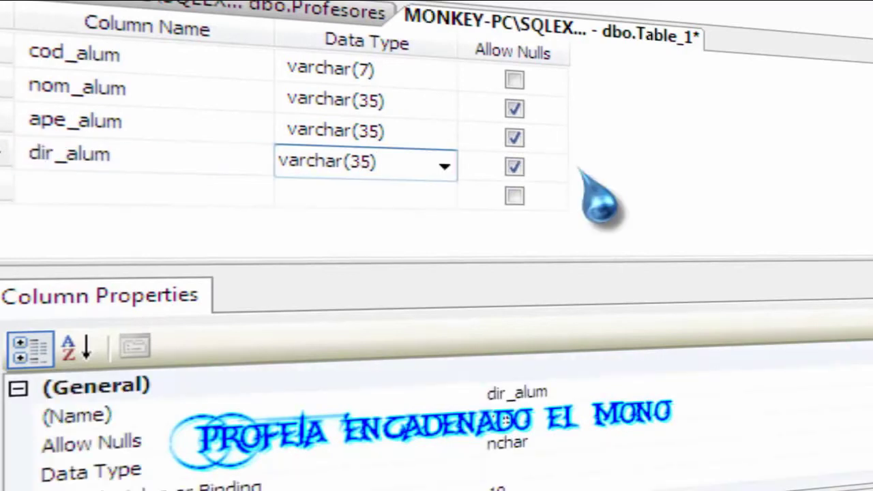
pyautogui.hotkey('shift', 'Tab')
pyautogui.press('Tab')
pyautogui.hotkey('shift', 'Tab')
pyautogui.press('Tab')
pyautogui.press('End')
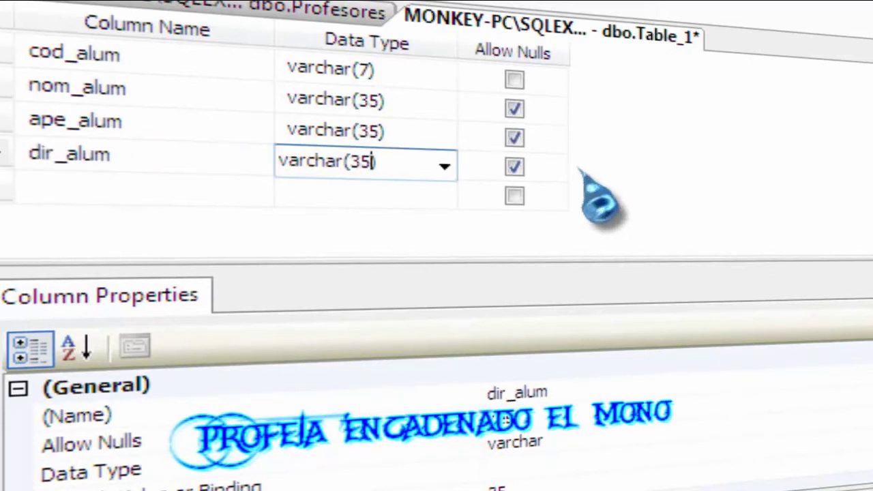
pyautogui.write('40')
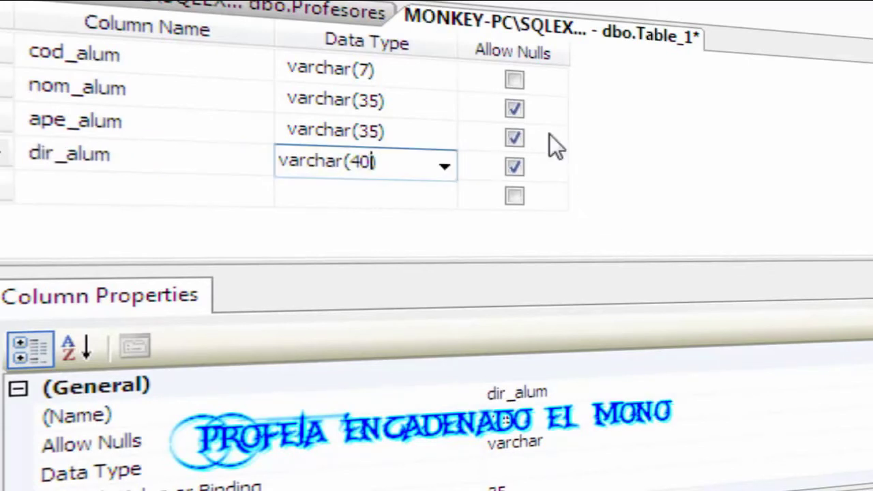
pyautogui.press('Tab')
pyautogui.press('Tab')
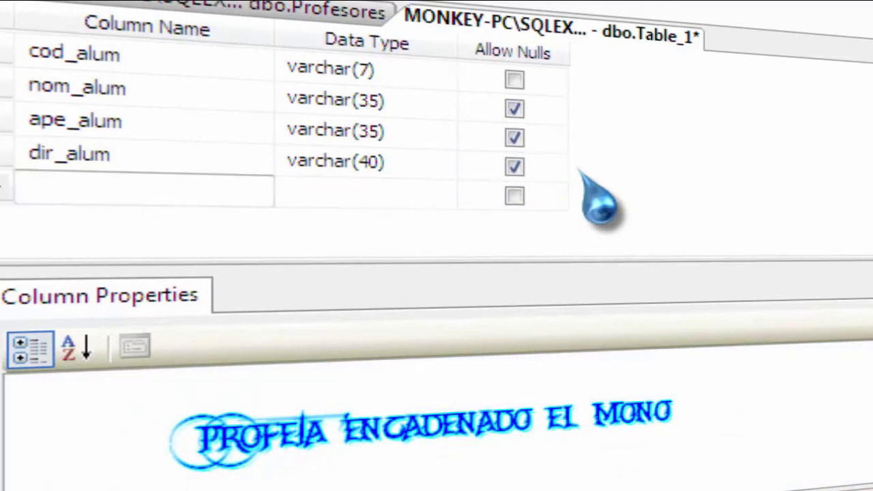
# Add tel_alum as varchar(10) and begin naming the edad_alum column.
pyautogui.write('tel_alu')
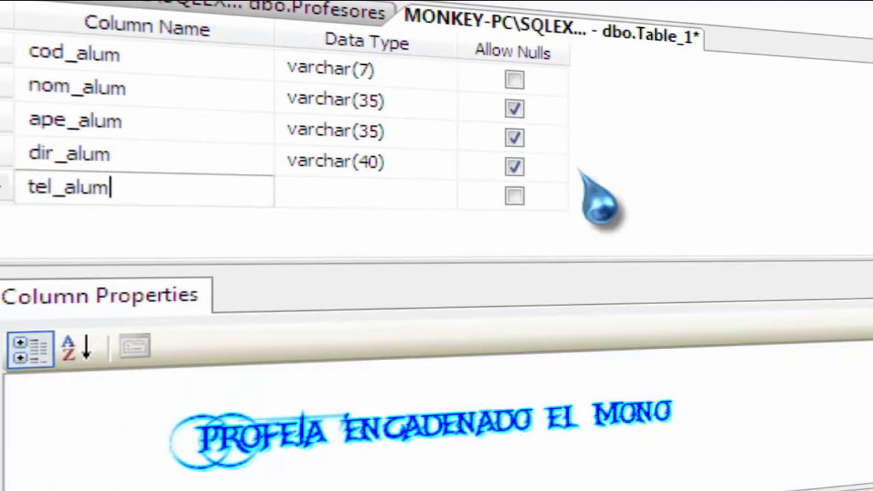
pyautogui.write('m')
pyautogui.press('Tab')
pyautogui.write('varchar(35)')
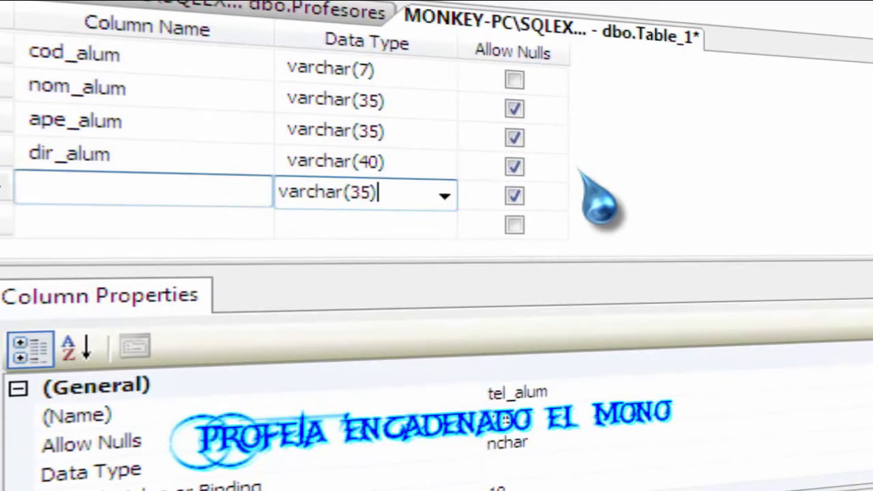
pyautogui.hotkey('shift', 'Tab')
pyautogui.press('Tab')
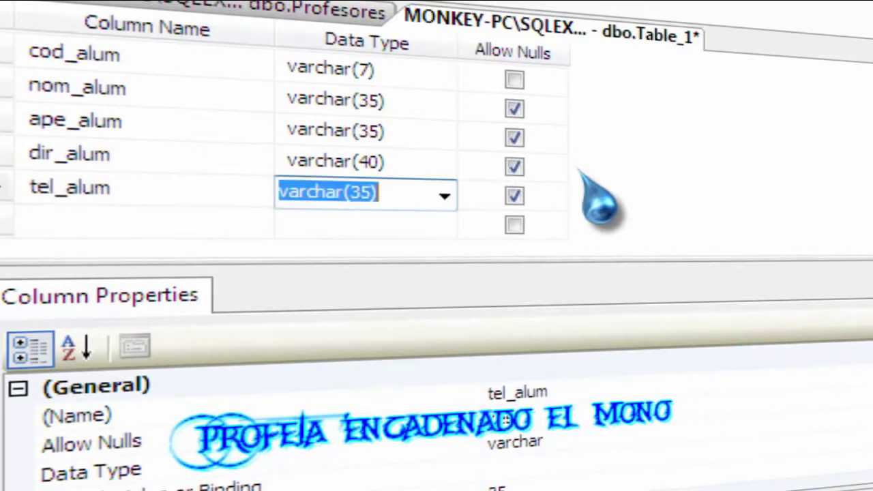
pyautogui.press('Right')
pyautogui.press('Right')
pyautogui.press('Left')
pyautogui.press('Right')
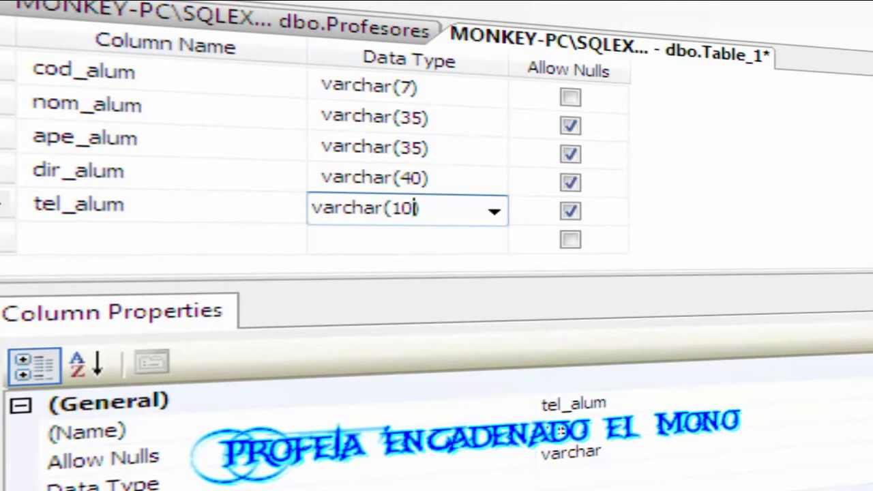
pyautogui.write(')')
pyautogui.press('Tab')
pyautogui.press('Tab')
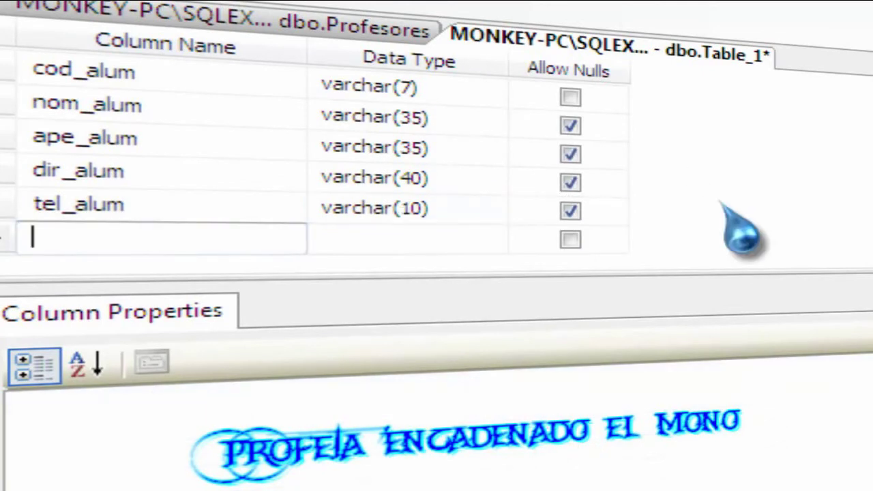
pyautogui.write('edad_alum')
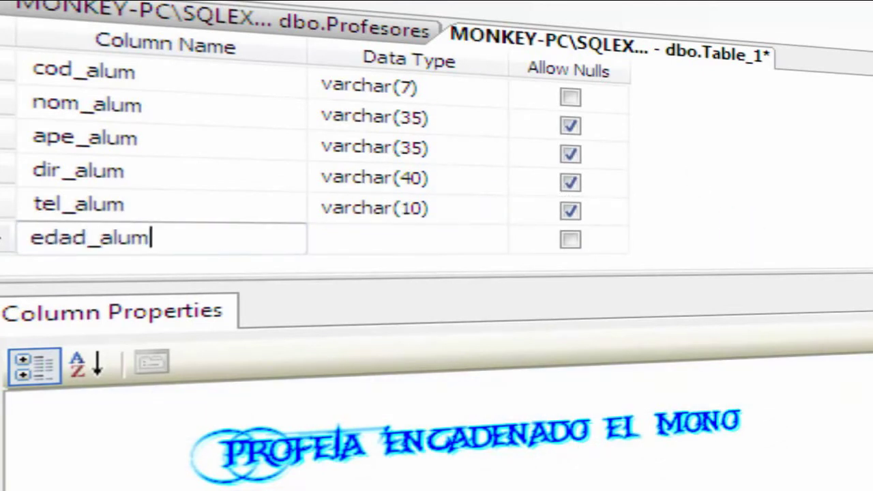
# Give the edad_alum column the tinyint data type and leave it allowing nulls.
pyautogui.press('Tab')
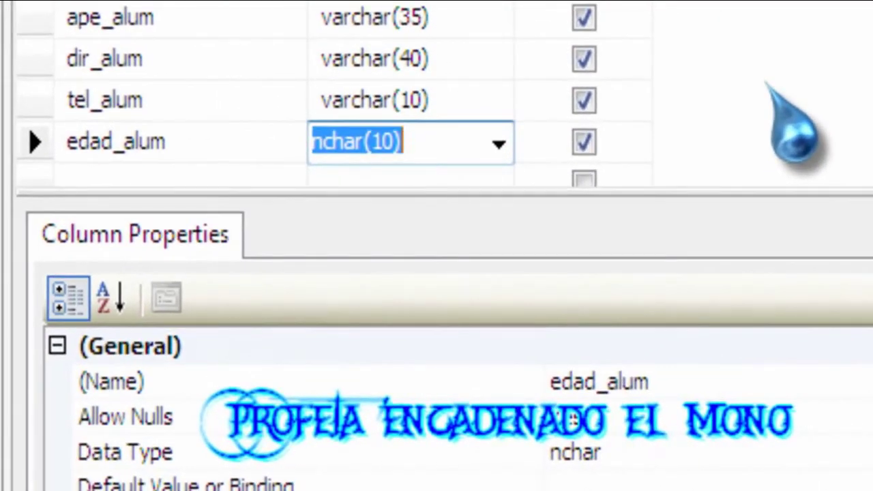
pyautogui.write('text')
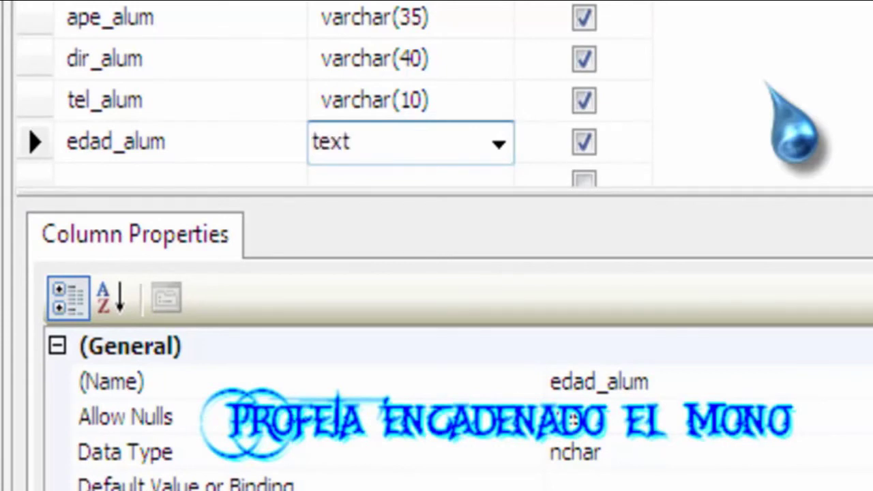
pyautogui.press('BackSpace')
pyautogui.press('BackSpace')
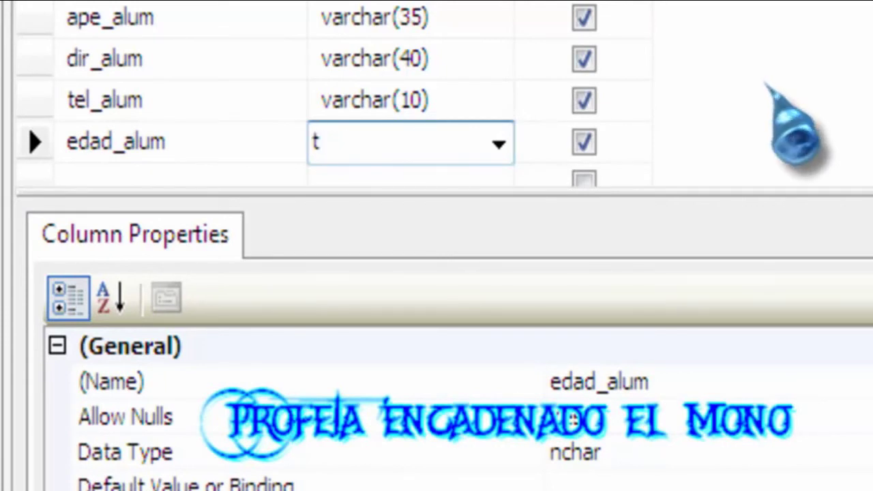
pyautogui.write('ine(7')
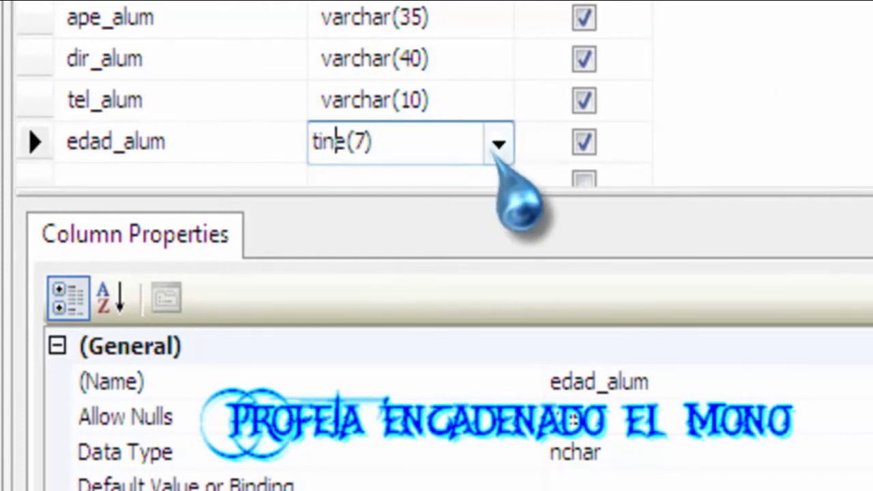
pyautogui.click(500, 145)
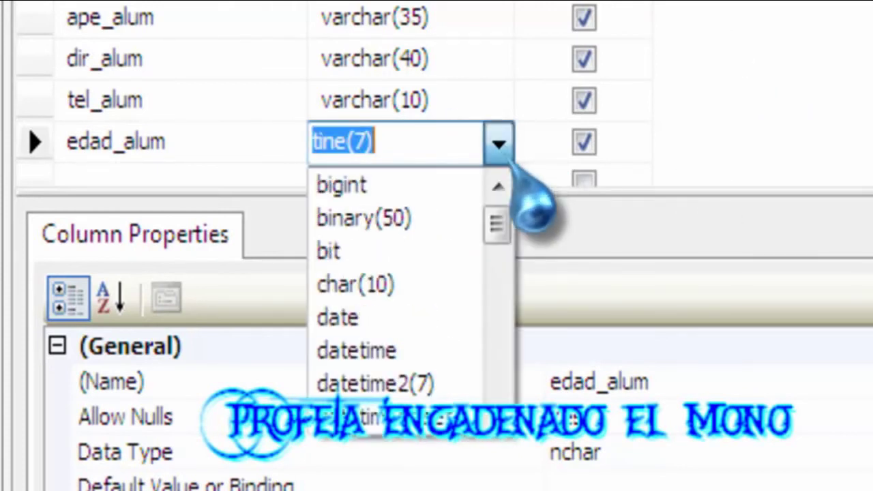
pyautogui.scroll(-2, 409, 416)
pyautogui.scroll(-1, 395, 379)
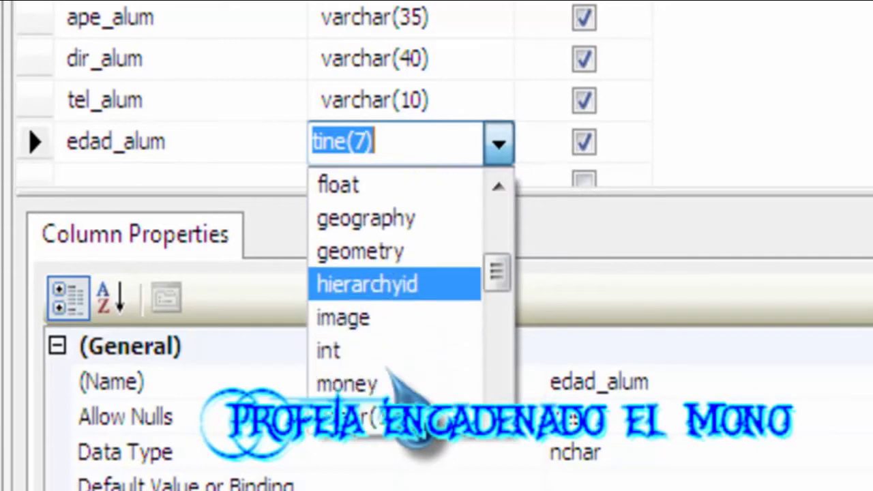
pyautogui.scroll(-4, 390, 374)
pyautogui.scroll(-2, 376, 374)
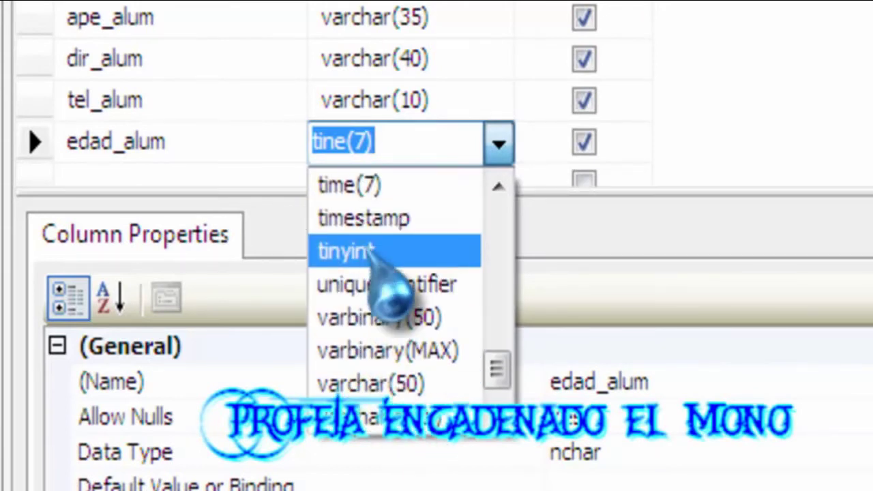
pyautogui.click(372, 252)
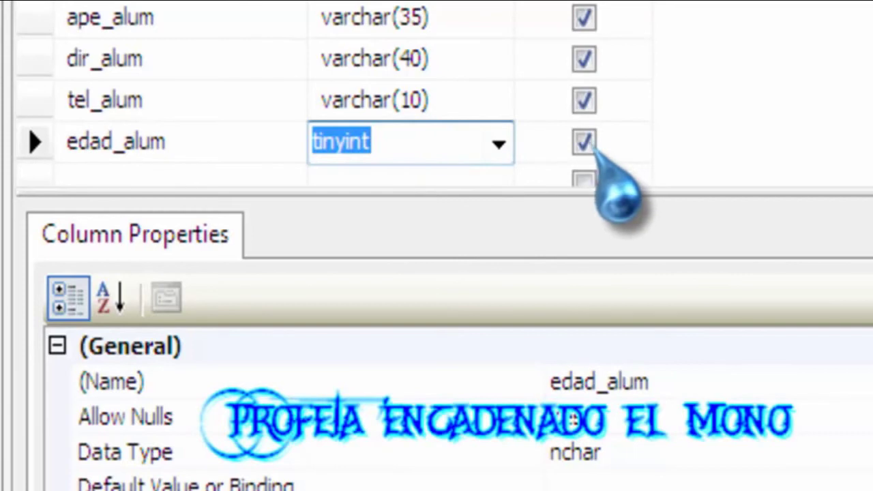
pyautogui.click(150, 175)
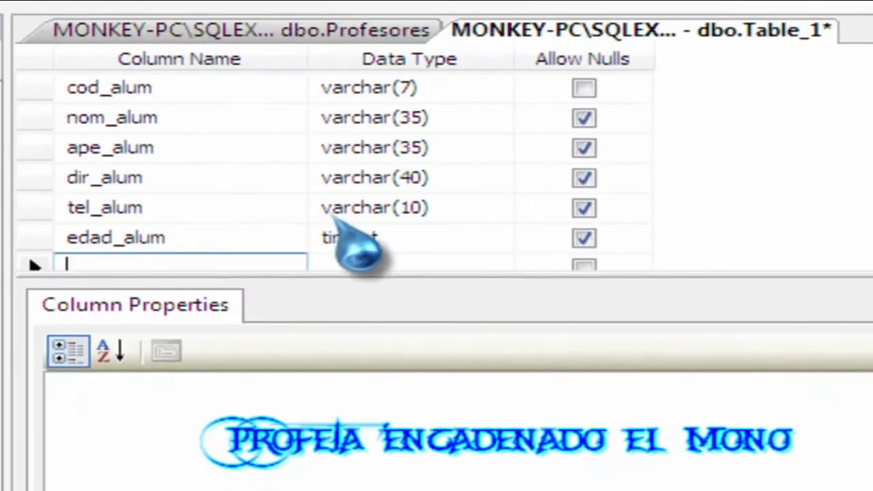
# Save the Table_1 design as the table named Alumnos.
pyautogui.rightClick(577, 35)
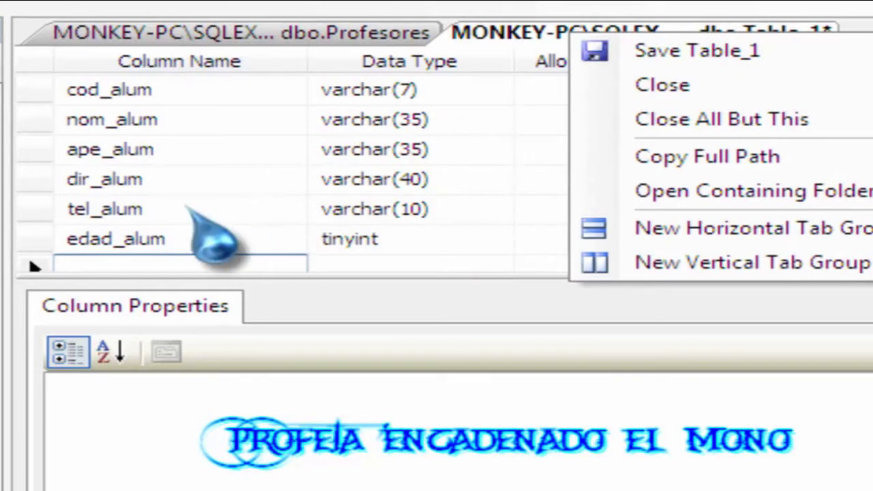
pyautogui.rightClick(535, 34)
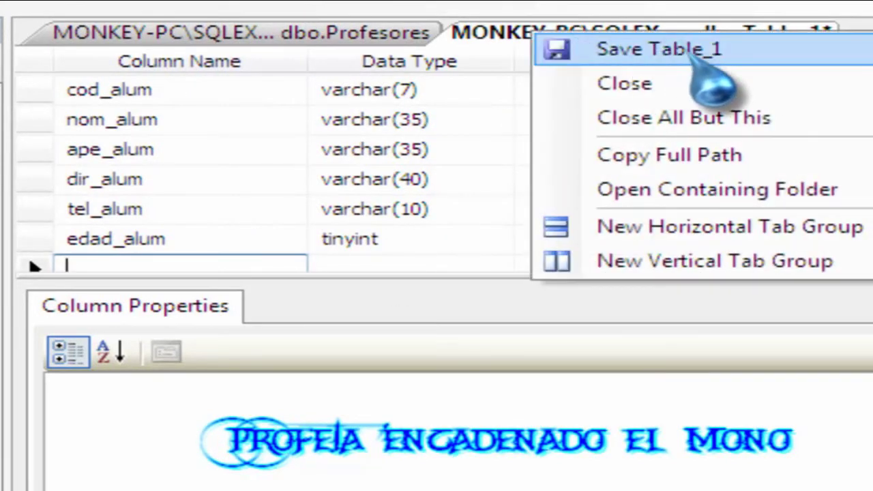
pyautogui.click(717, 56)
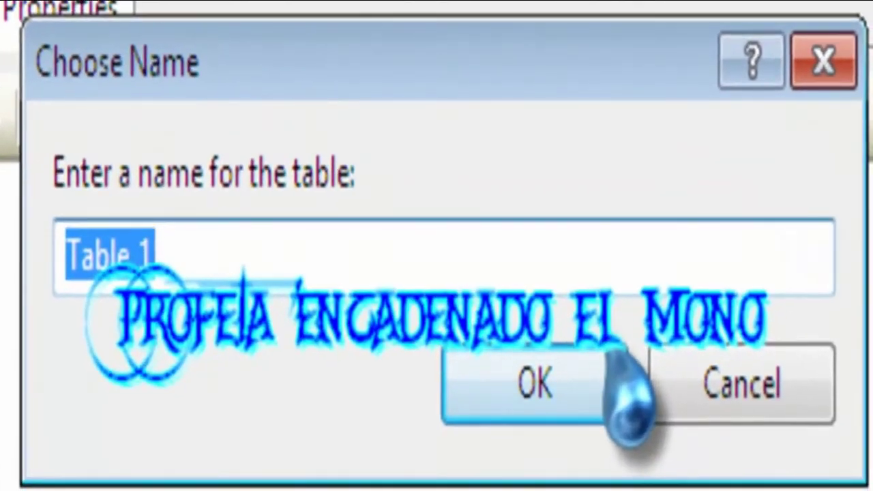
pyautogui.write('Al')
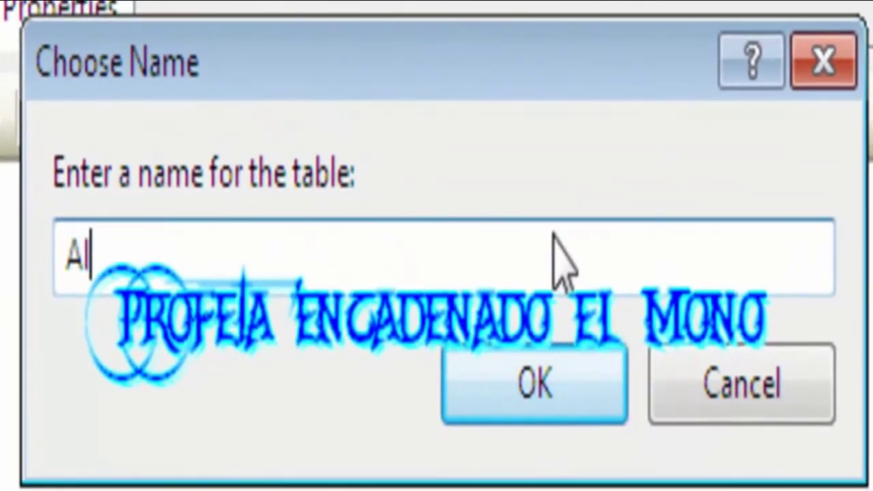
pyautogui.write('umnos')
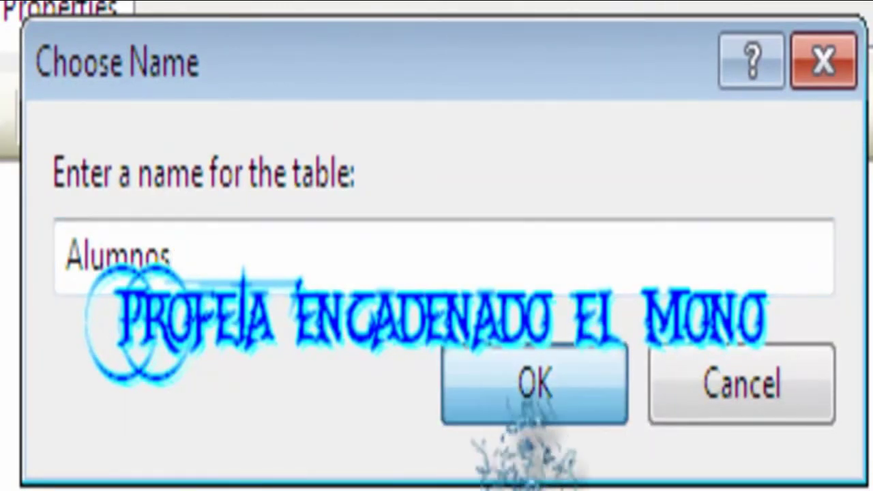
pyautogui.click(529, 382)
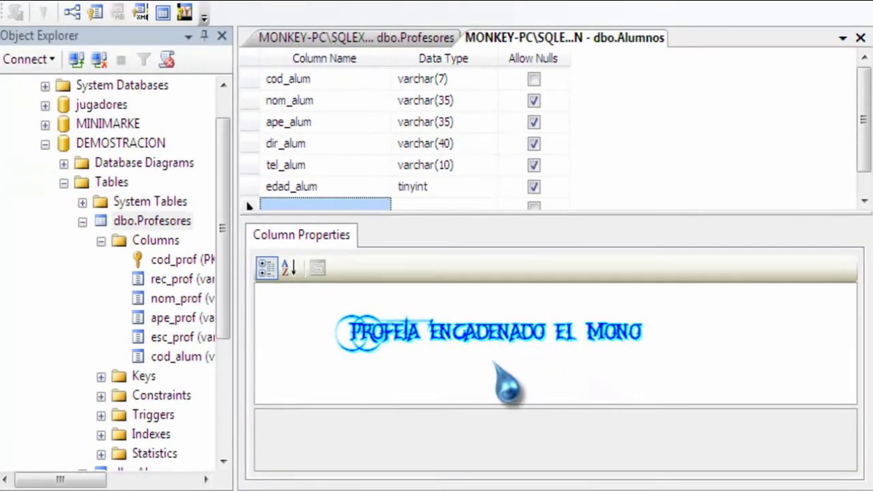
# Collapse the dbo.Profesores details and select the new dbo.Alumnos table in Object Explorer.
pyautogui.click(82, 221)
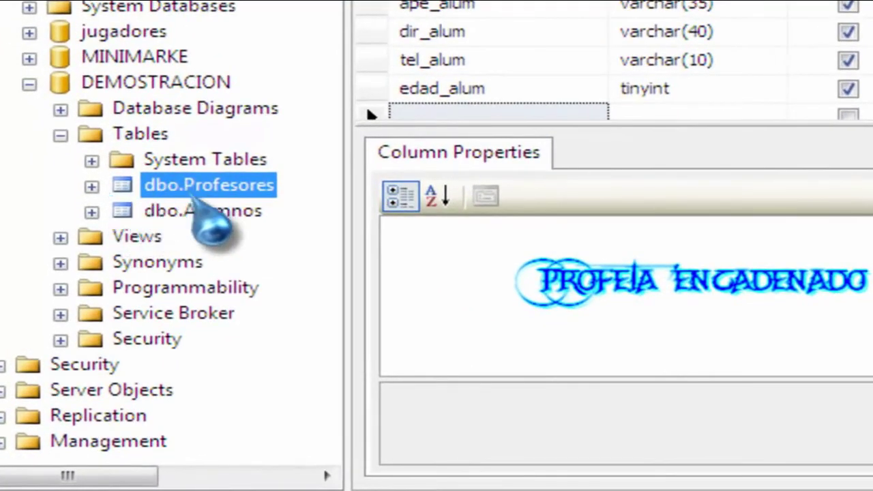
pyautogui.click(200, 213)
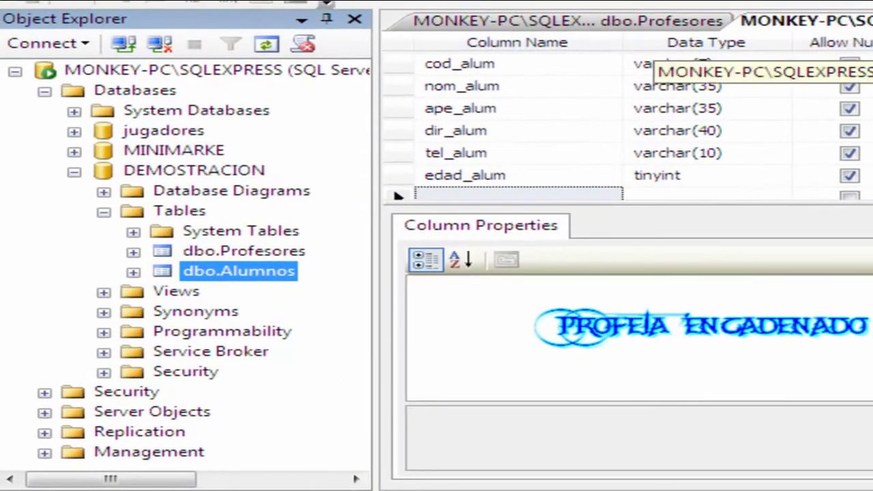
pyautogui.rightClick(867, 21)
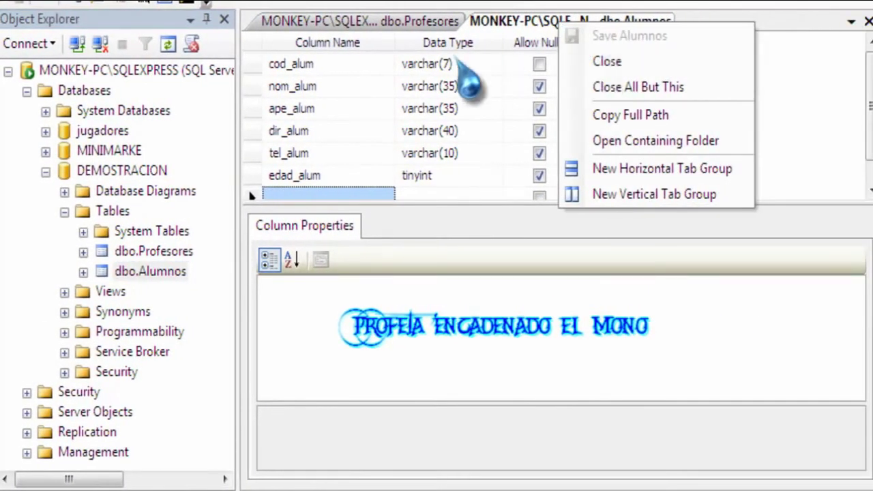
pyautogui.click(403, 23)
pyautogui.click(526, 23)
pyautogui.click(436, 23)
pyautogui.click(488, 23)
# Close the Alumnos and Profesores table designs, leaving dbo.Alumnos selected.
pyautogui.rightClick(510, 23)
pyautogui.click(536, 52)
pyautogui.rightClick(401, 24)
pyautogui.click(453, 58)
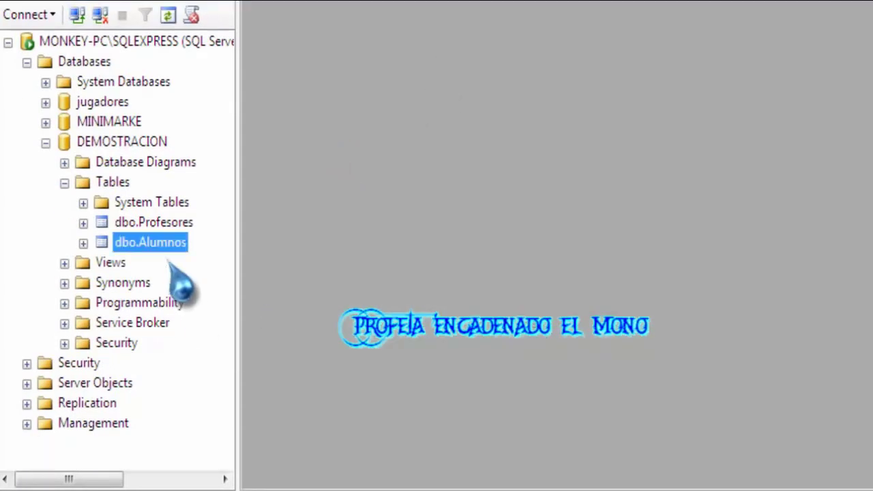
pyautogui.click(146, 224)
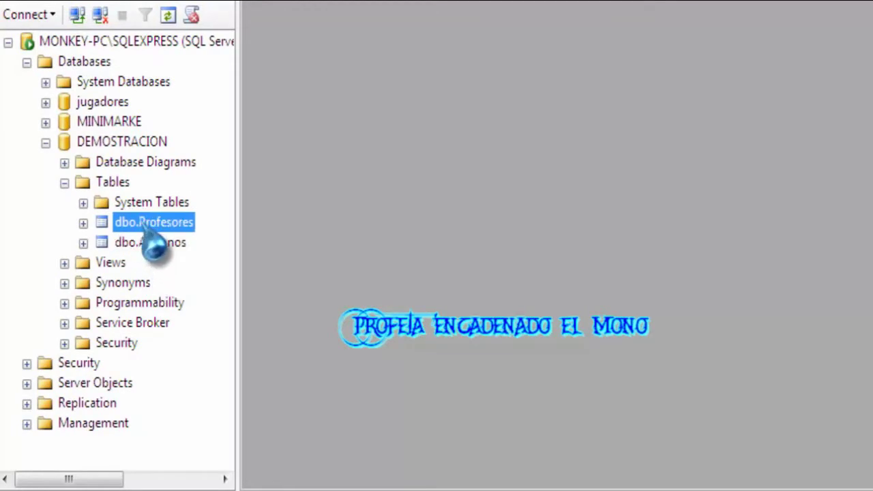
pyautogui.click(150, 243)
pyautogui.click(159, 246)
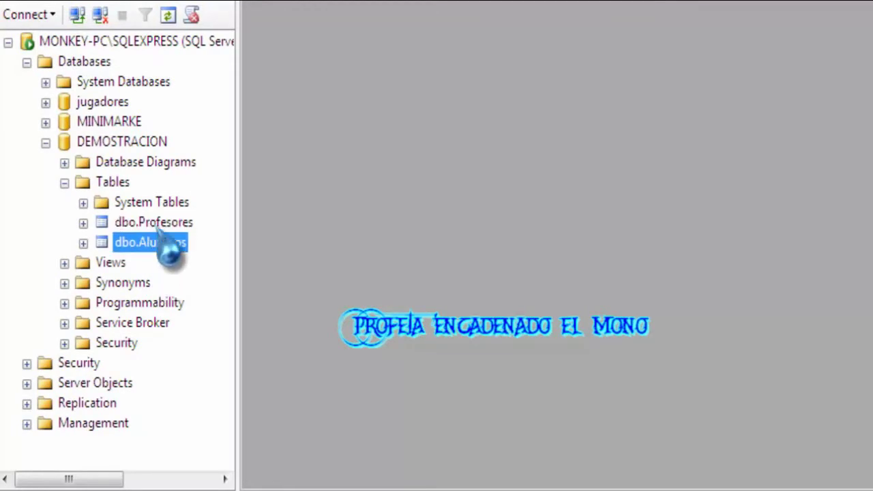
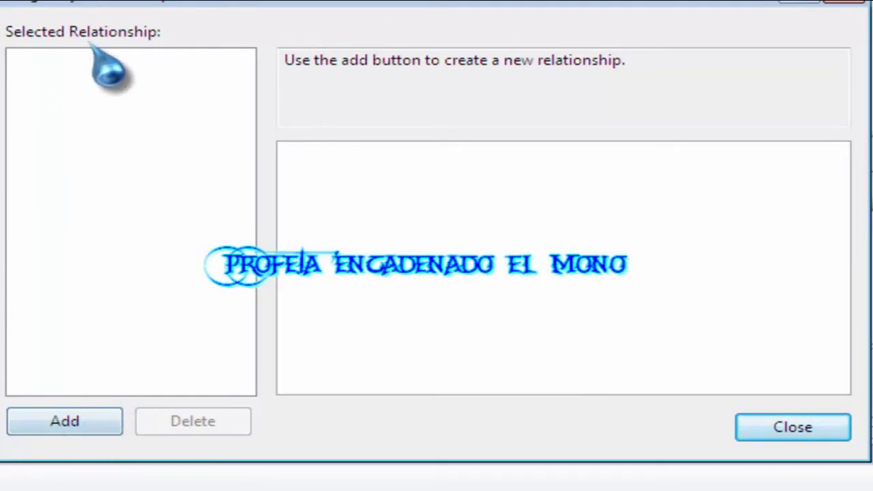
# Add the new relationship FK_Profesores_Profesores and select its Tables And Columns Specification property.
pyautogui.click(71, 427)
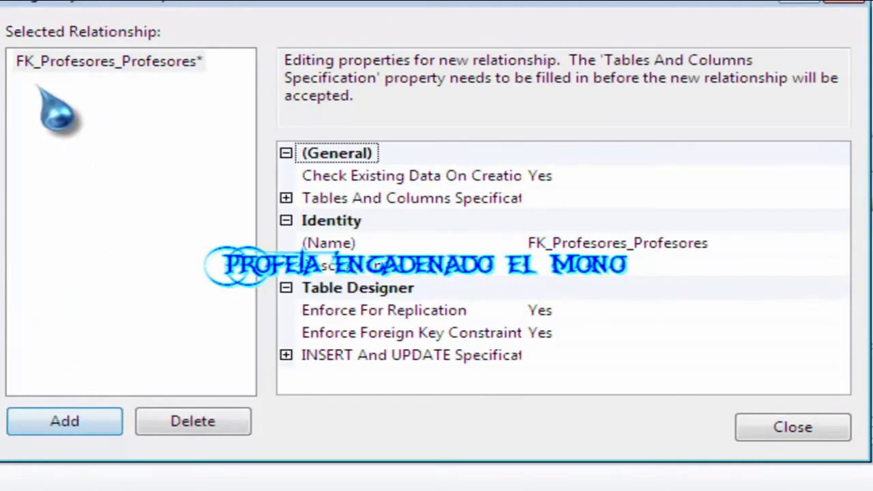
pyautogui.click(34, 65)
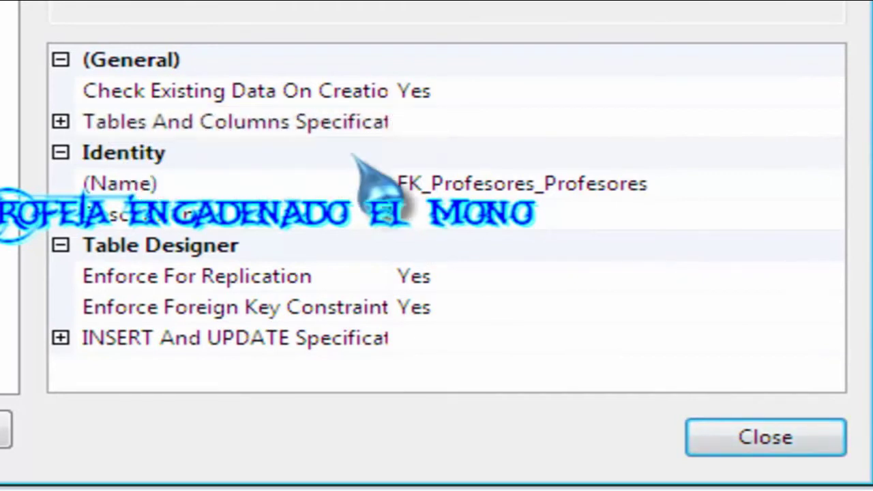
pyautogui.click(505, 129)
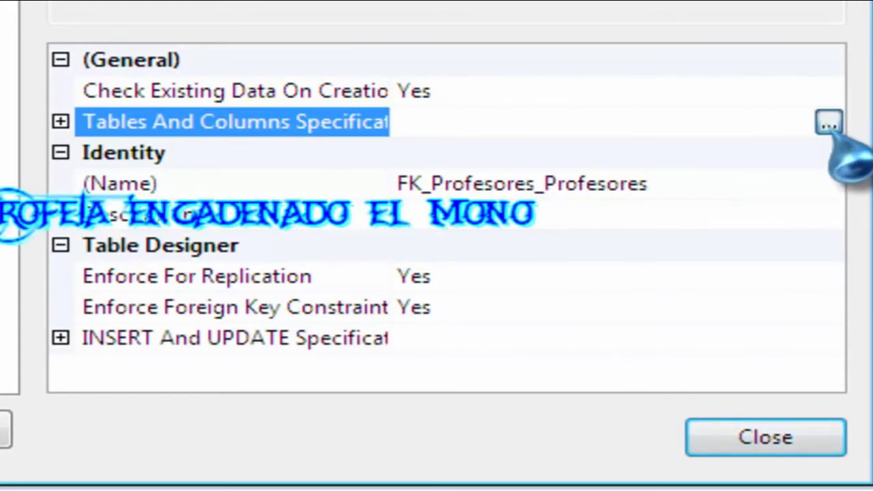
# Open the Tables and Columns settings for the new relationship.
pyautogui.click(827, 124)
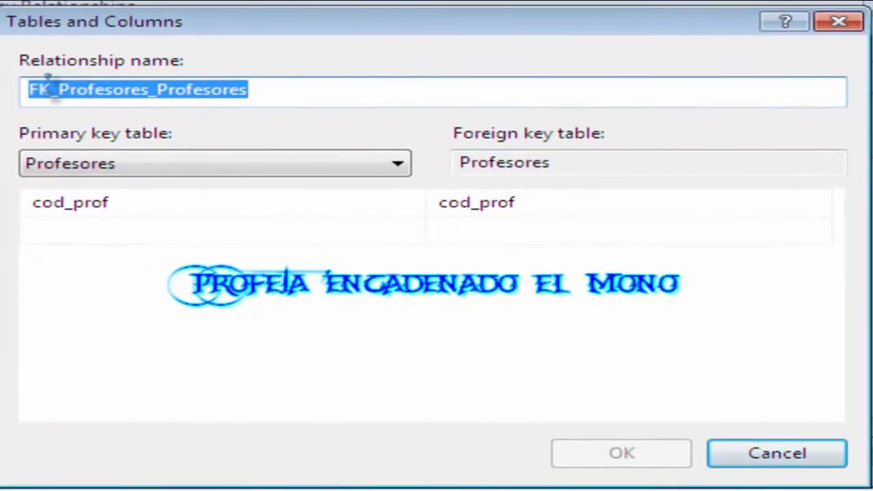
pyautogui.moveTo(34, 89); pyautogui.dragTo(204, 89)
pyautogui.moveTo(290, 89); pyautogui.dragTo(14, 92)
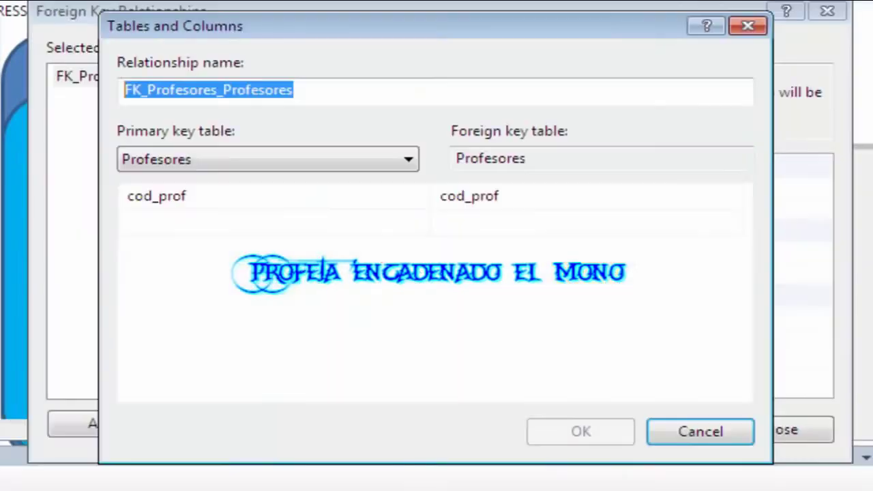
# Choose Alumnos as the primary key table, keeping Profesores as the foreign key table.
pyautogui.click(390, 167)
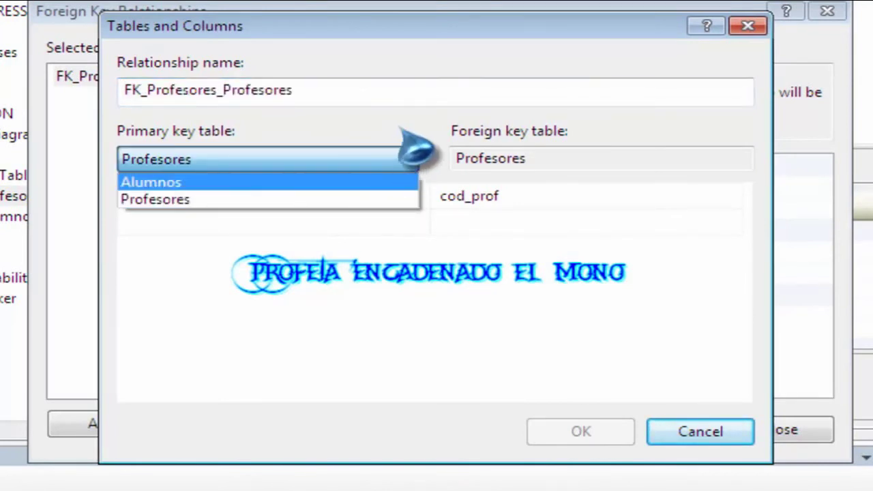
pyautogui.click(392, 181)
pyautogui.click(394, 167)
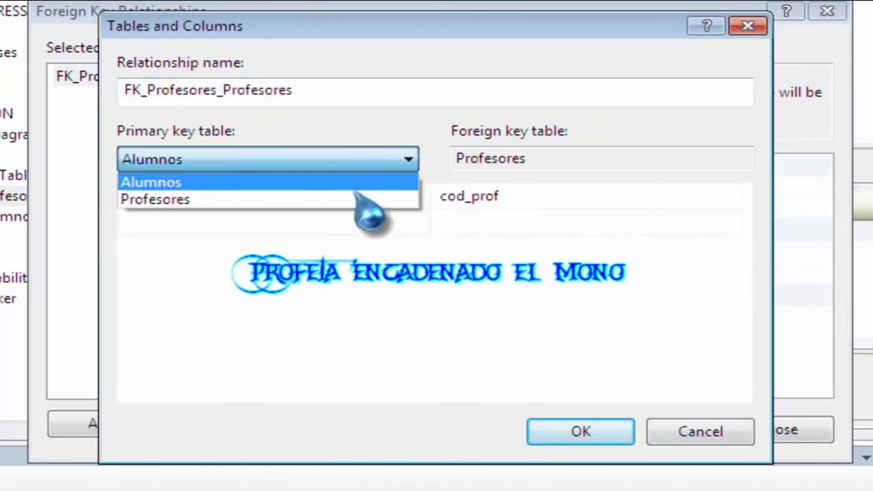
pyautogui.click(360, 183)
pyautogui.click(371, 167)
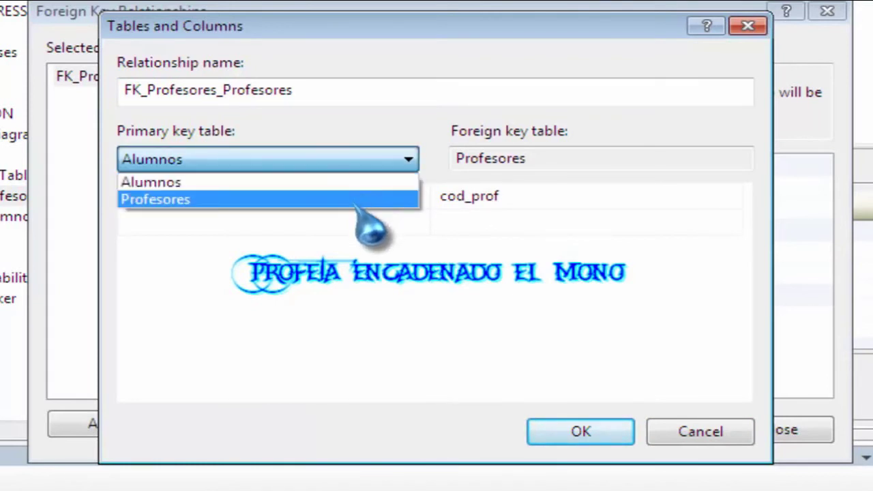
pyautogui.click(389, 181)
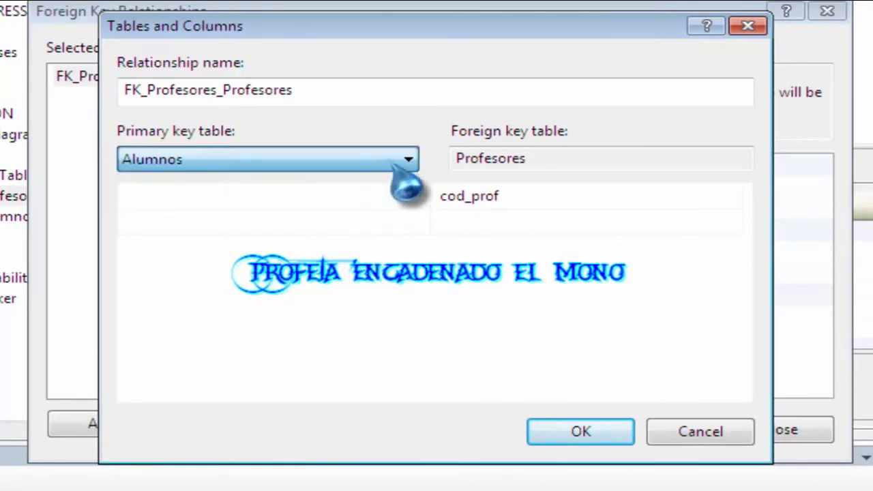
pyautogui.click(399, 167)
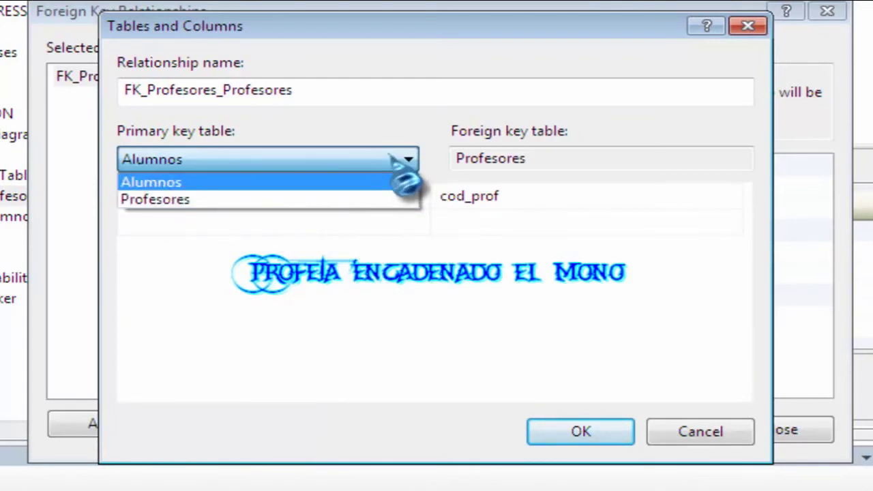
pyautogui.click(394, 158)
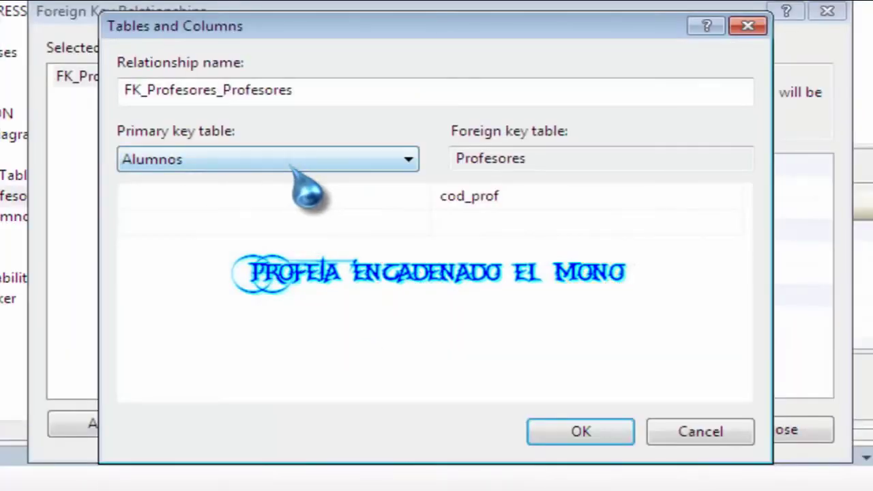
pyautogui.click(331, 161)
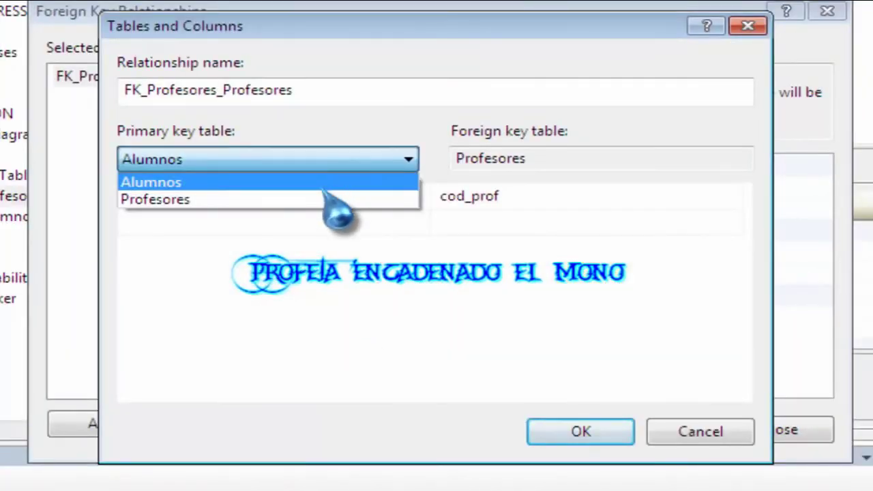
pyautogui.click(326, 190)
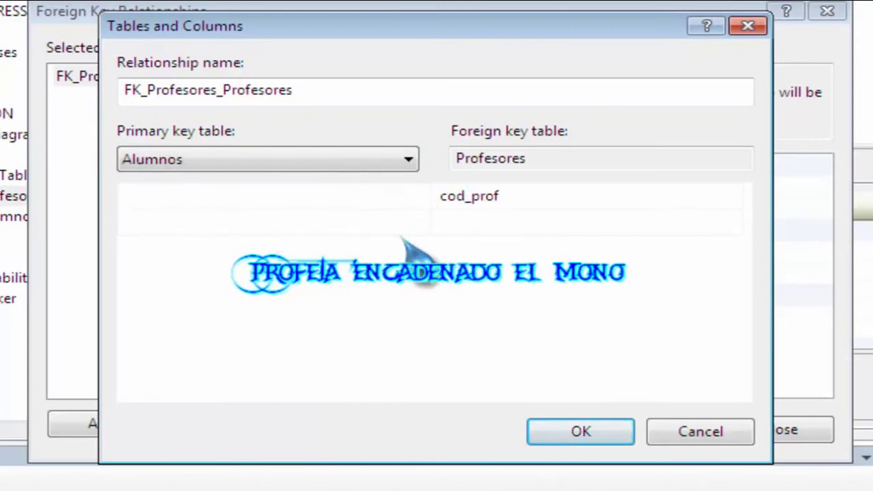
# Choose cod_alum as the Alumnos primary key column.
pyautogui.click(326, 198)
pyautogui.click(326, 198)
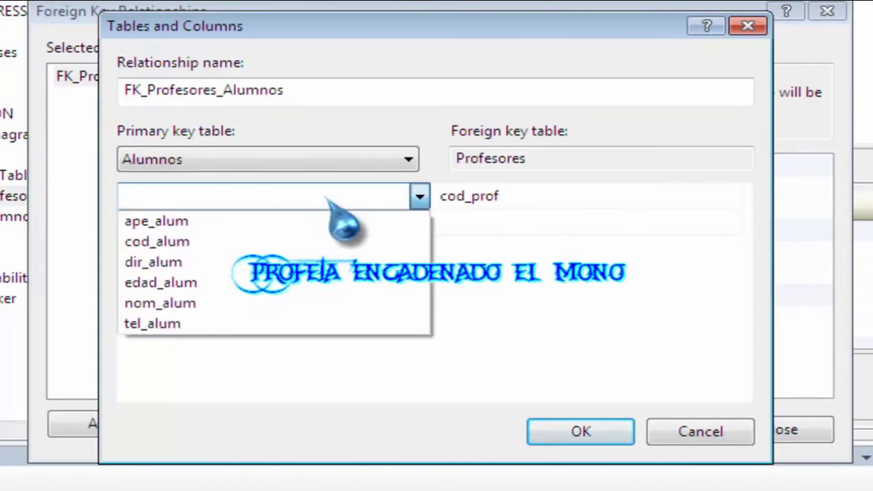
pyautogui.click(420, 198)
pyautogui.click(420, 197)
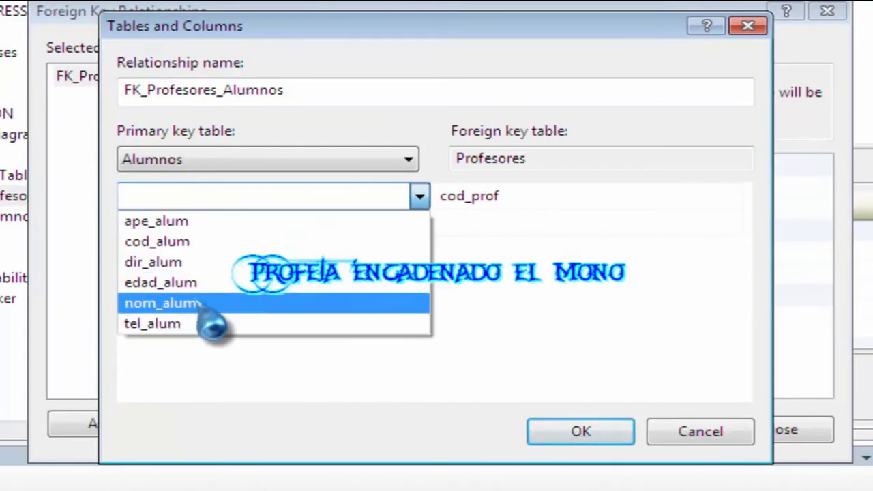
pyautogui.click(191, 243)
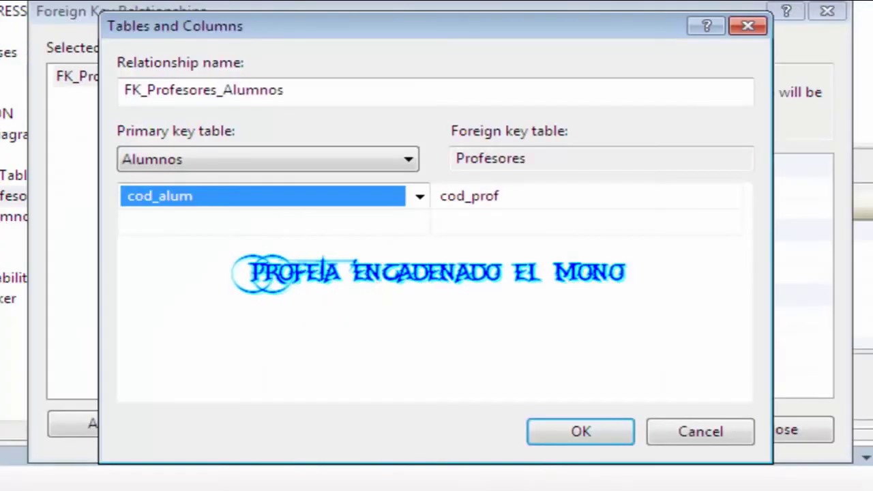
# Change the Profesores foreign key column from cod_prof to cod_alum.
pyautogui.click(516, 158)
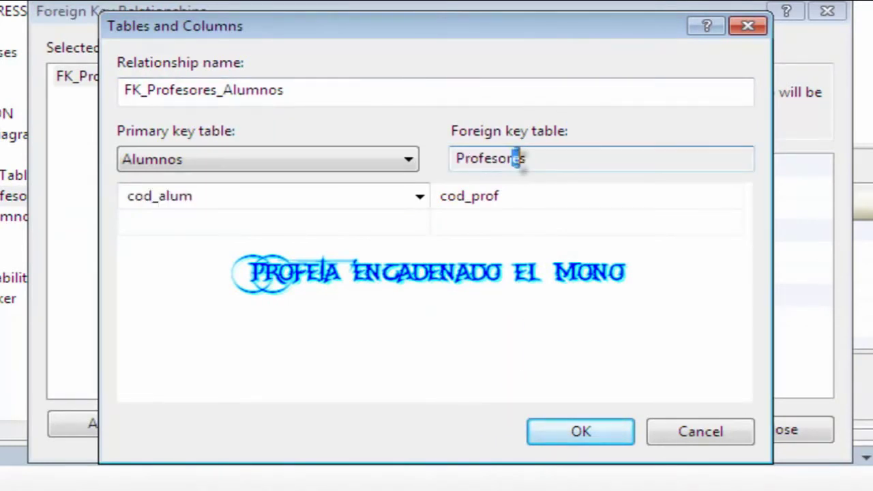
pyautogui.moveTo(516, 158); pyautogui.dragTo(580, 158)
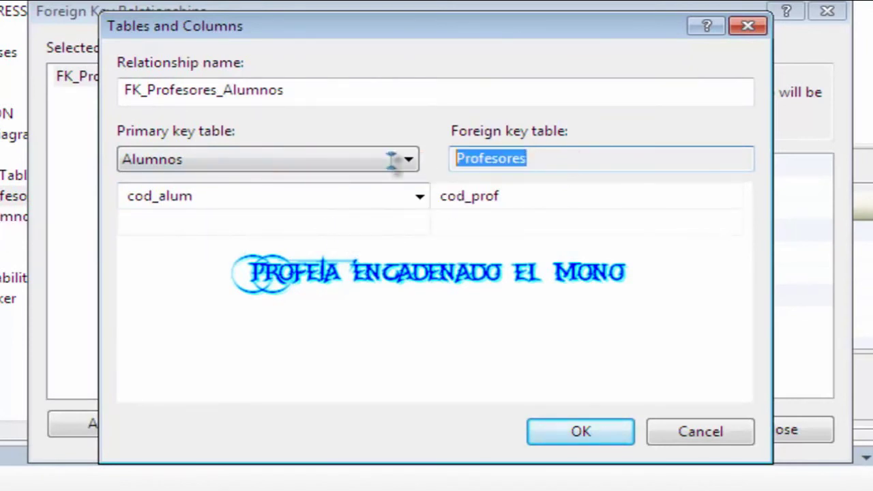
pyautogui.click(517, 199)
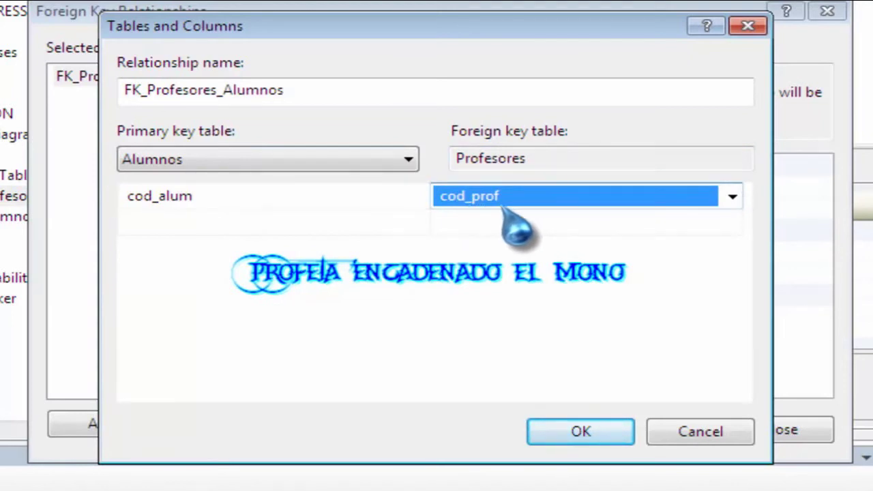
pyautogui.click(579, 199)
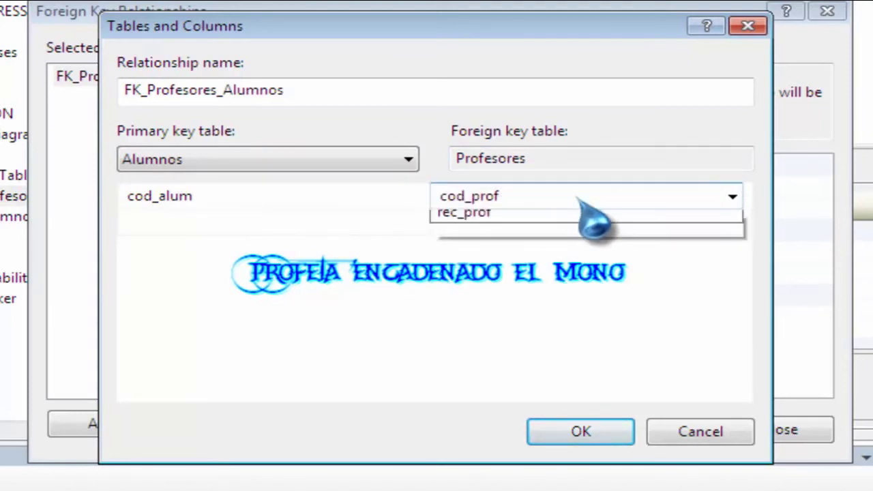
pyautogui.click(505, 197)
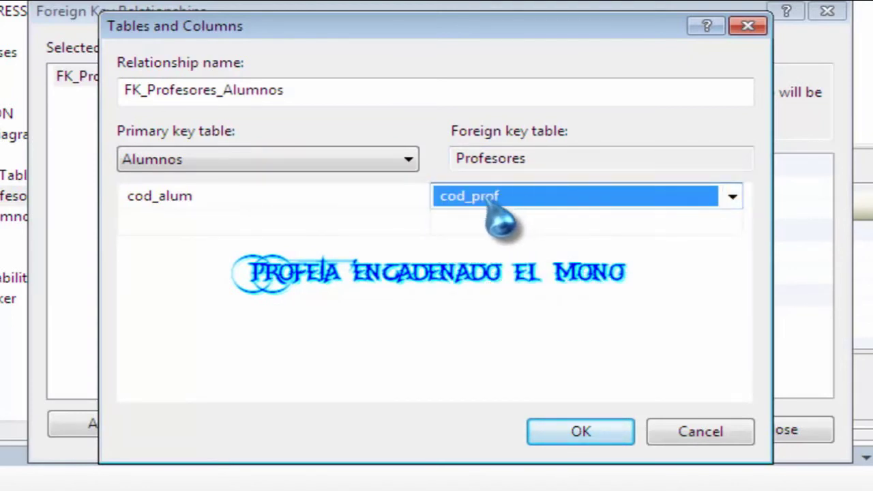
pyautogui.click(196, 198)
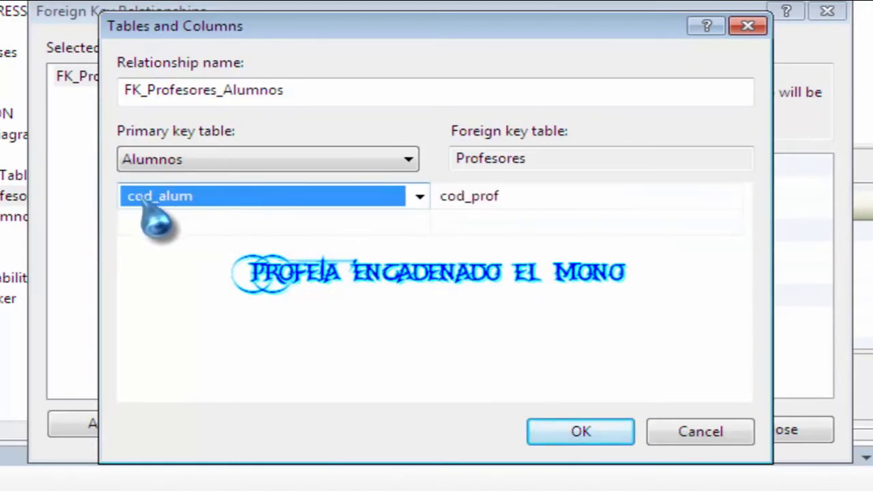
pyautogui.click(508, 202)
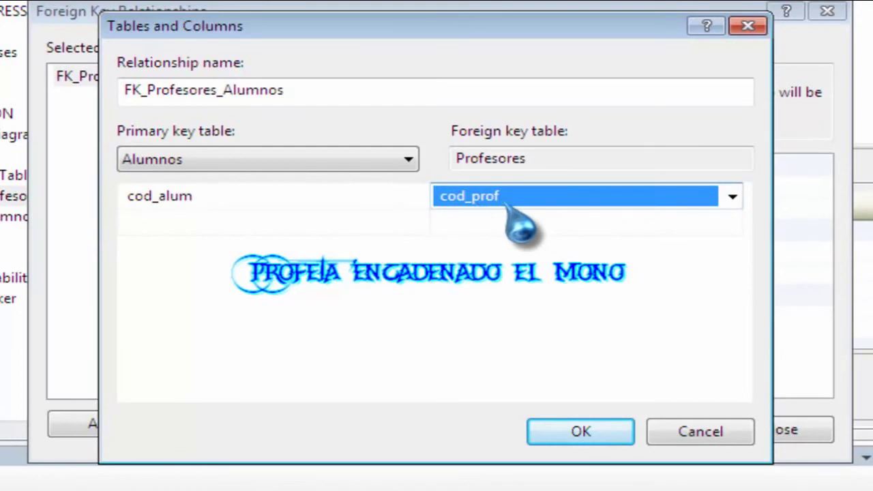
pyautogui.click(733, 198)
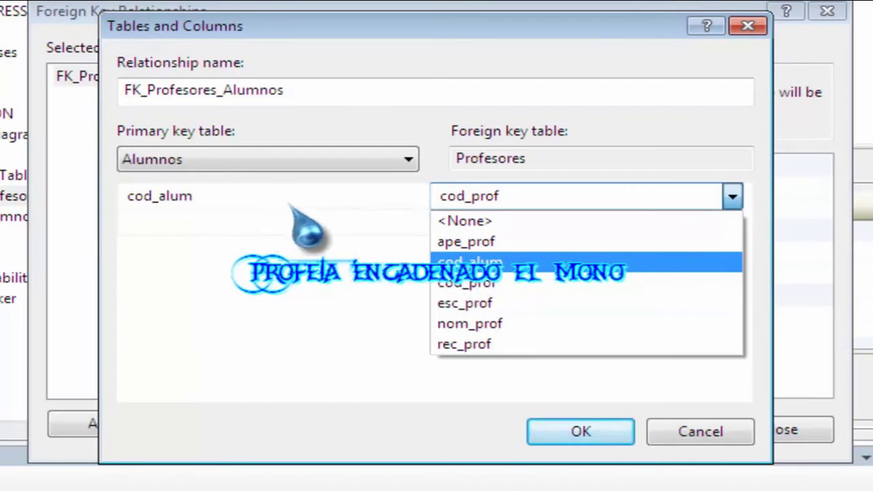
pyautogui.click(512, 263)
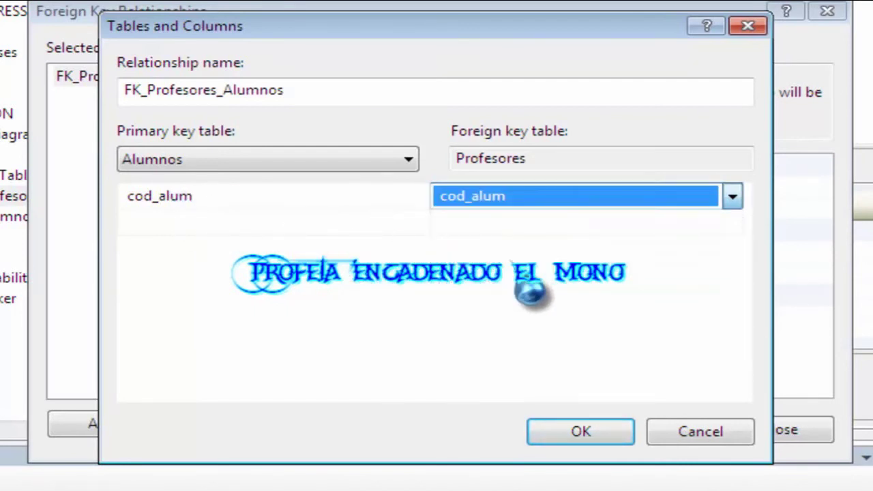
pyautogui.click(295, 196)
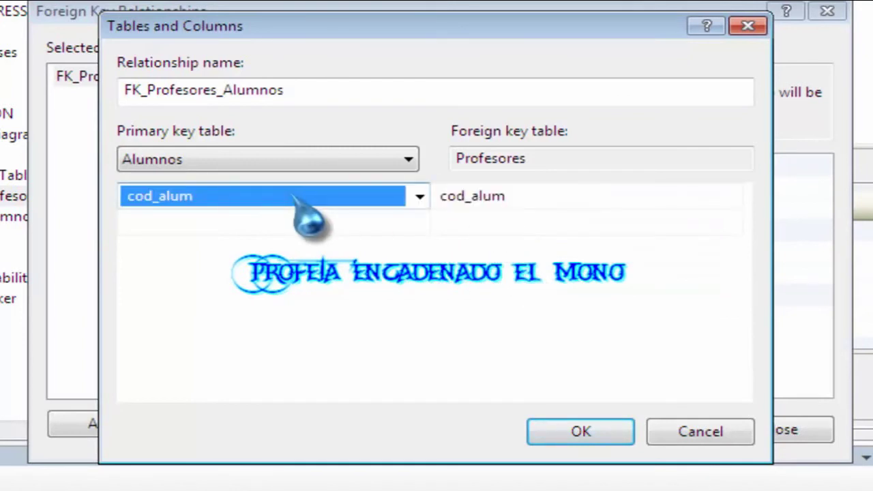
pyautogui.click(531, 198)
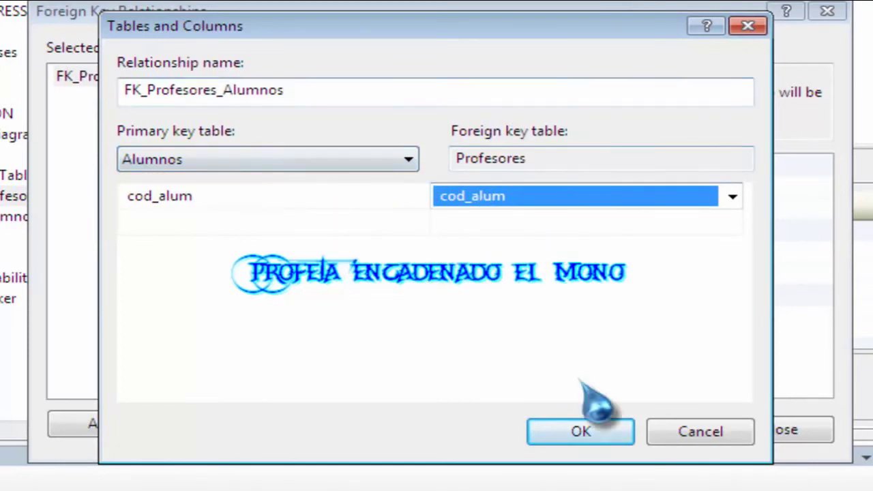
# Try to confirm the cod_alum link, dismiss the missing-primary-key error, and close the relationship dialogs.
pyautogui.click(587, 440)
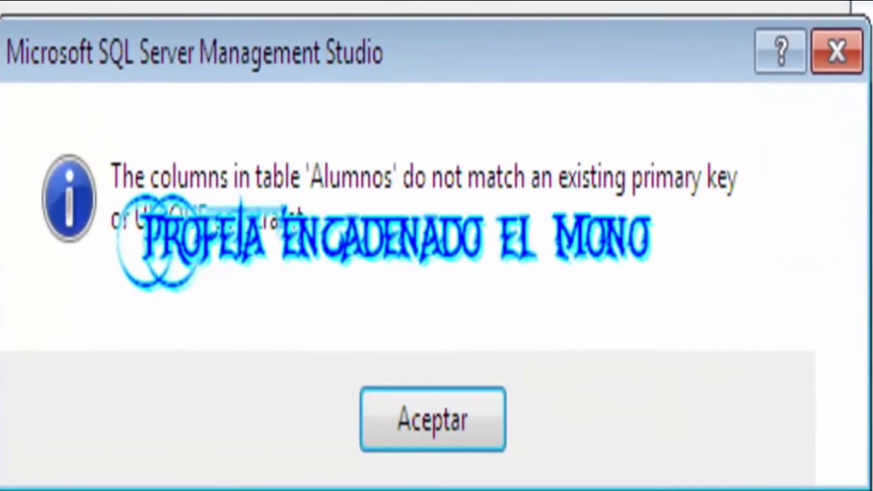
pyautogui.click(458, 436)
pyautogui.click(711, 460)
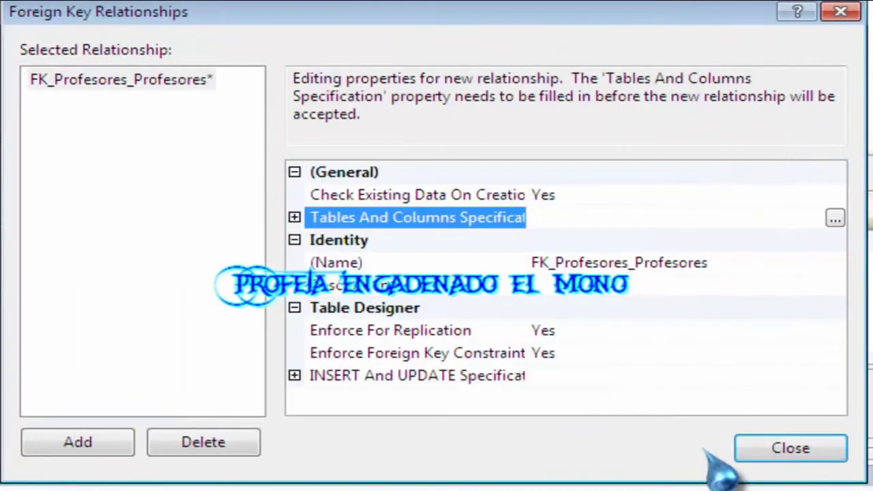
pyautogui.click(778, 452)
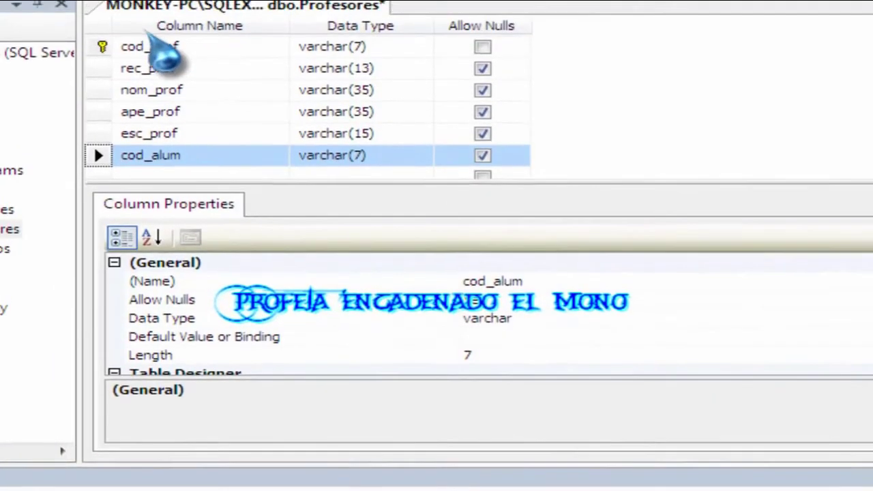
# Close the Profesores table design, saving its changes.
pyautogui.rightClick(171, 6)
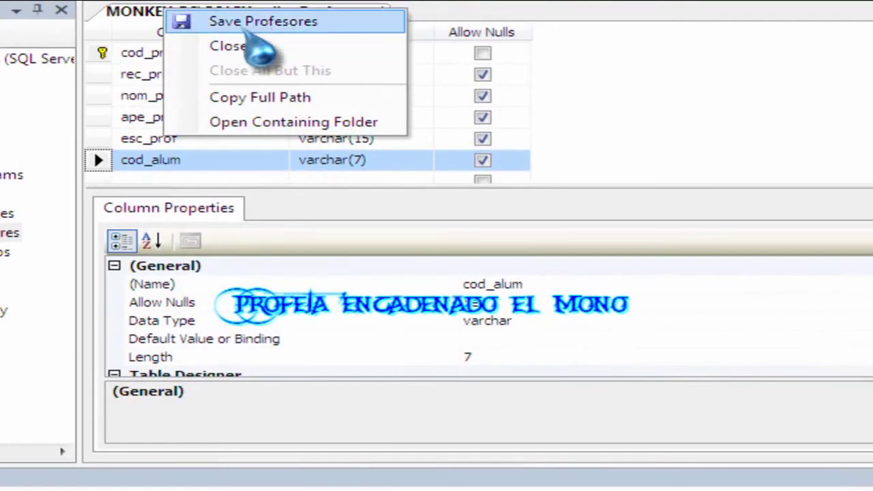
pyautogui.click(240, 52)
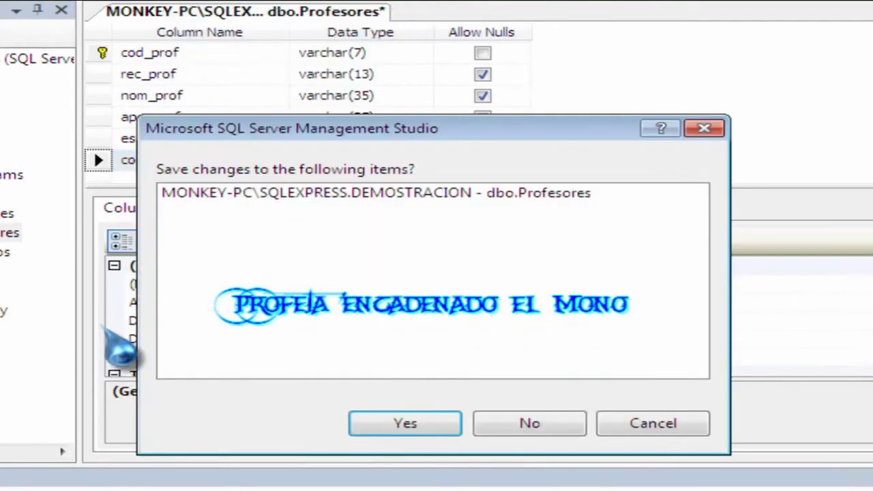
pyautogui.click(441, 425)
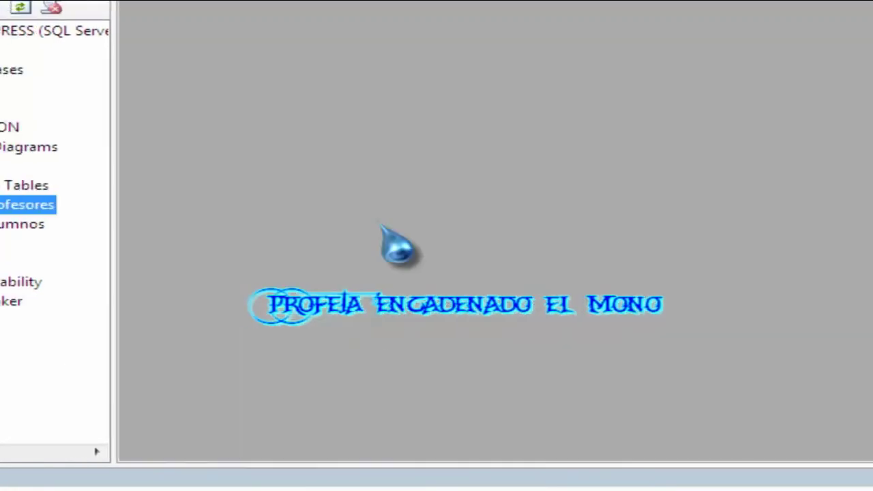
# Open the Alumnos design and make cod_alum its primary key.
pyautogui.click(217, 227)
pyautogui.rightClick(218, 229)
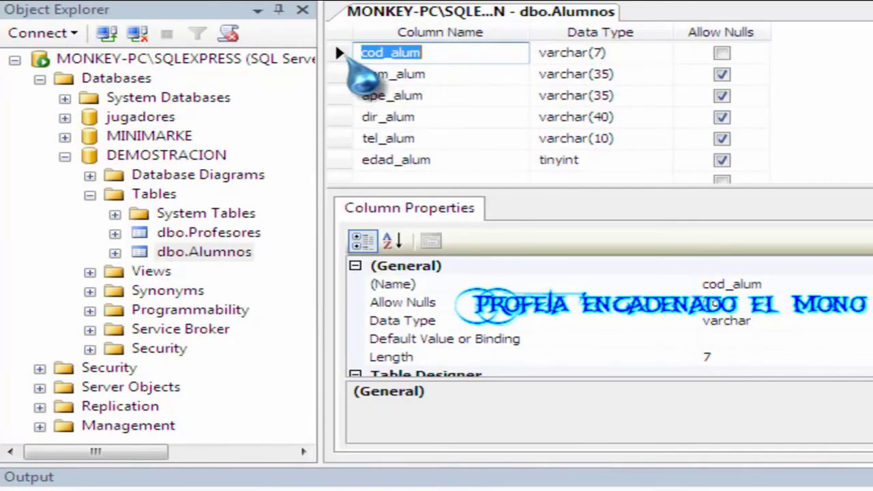
pyautogui.click(348, 75)
pyautogui.click(351, 54)
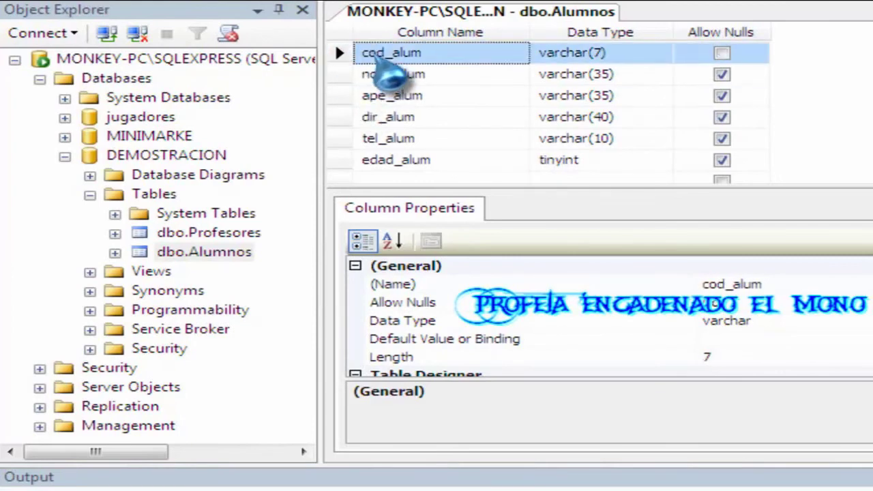
pyautogui.click(351, 75)
pyautogui.click(349, 53)
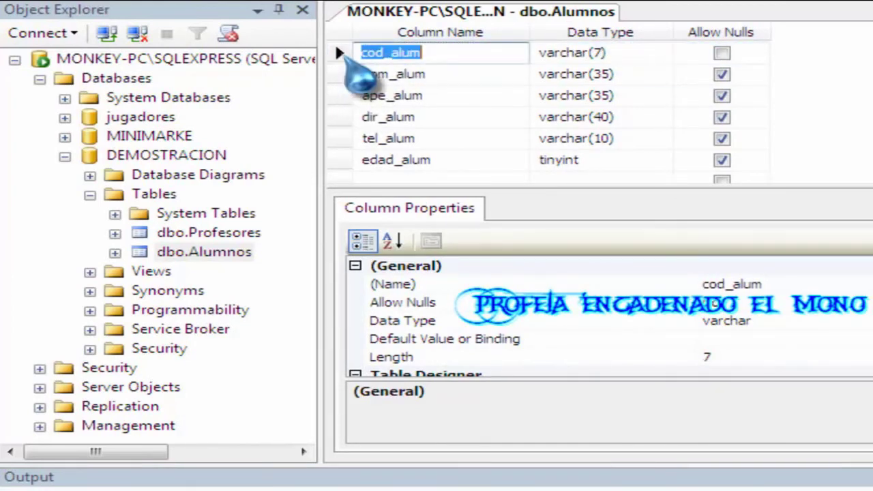
pyautogui.rightClick(345, 55)
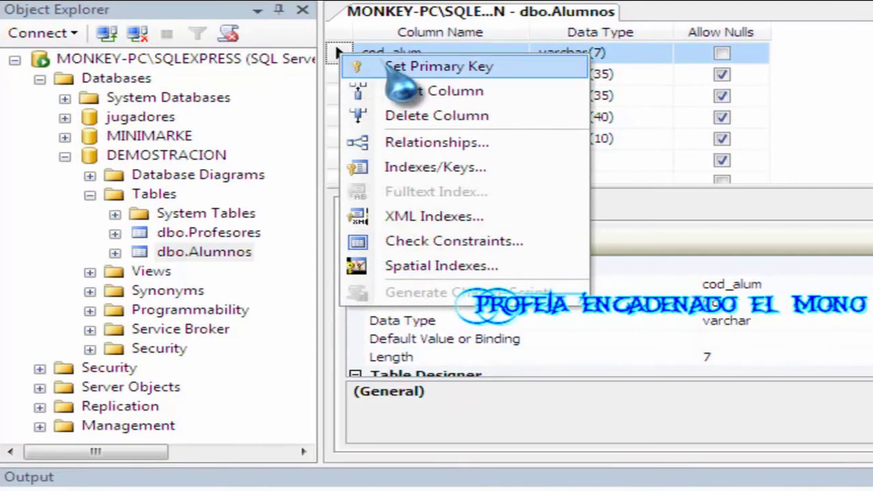
pyautogui.click(478, 68)
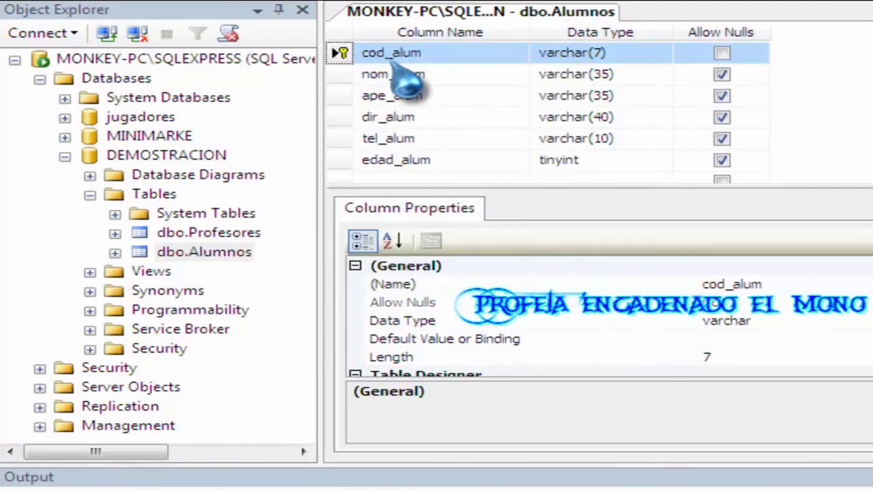
# Save the Alumnos table design and close it.
pyautogui.rightClick(426, 13)
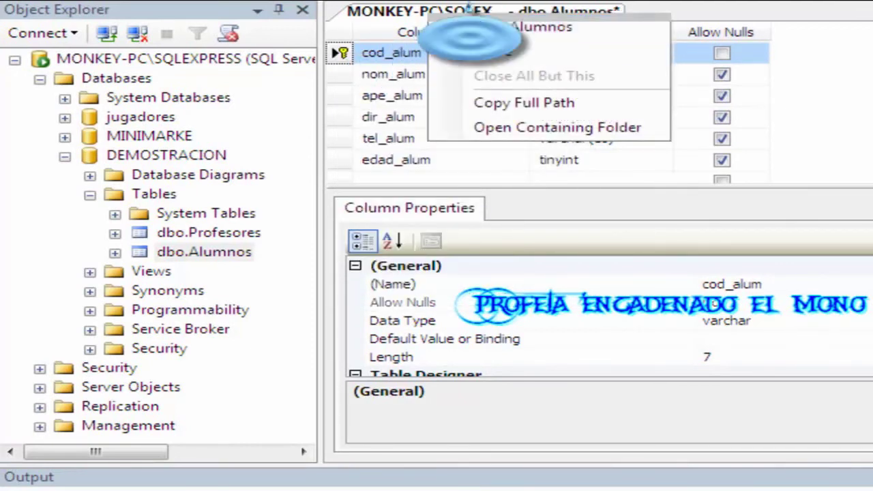
pyautogui.click(467, 24)
pyautogui.rightClick(471, 17)
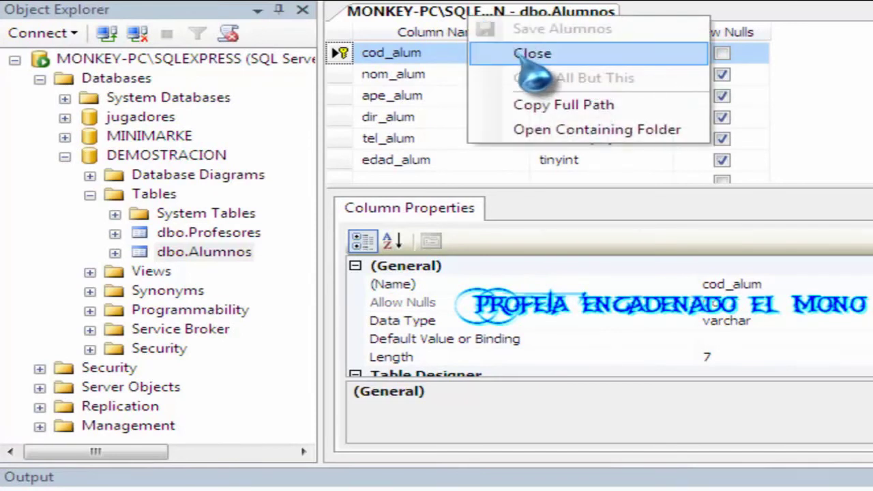
pyautogui.click(532, 53)
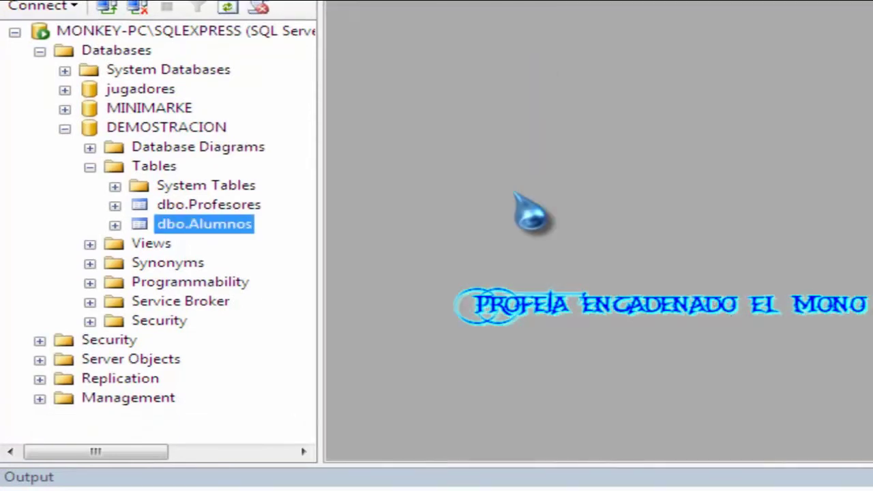
# Reopen the Profesores design and bring up the options for its cod_alum column.
pyautogui.click(201, 205)
pyautogui.rightClick(198, 205)
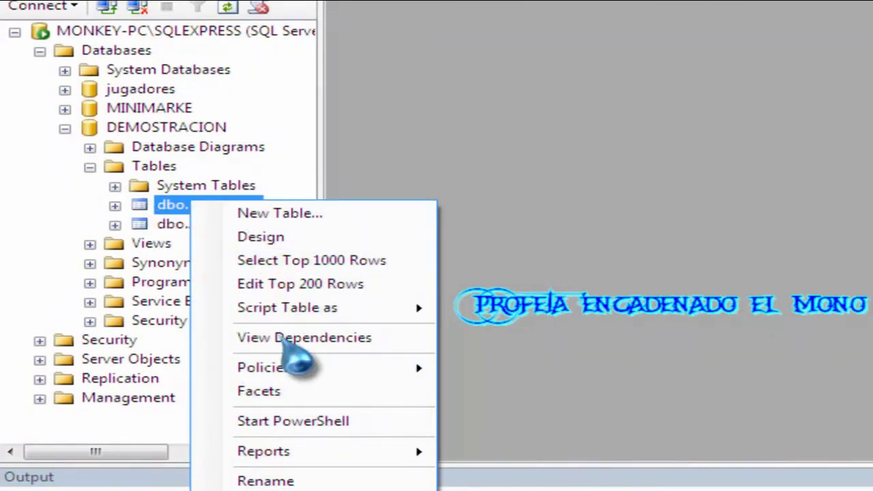
pyautogui.click(266, 237)
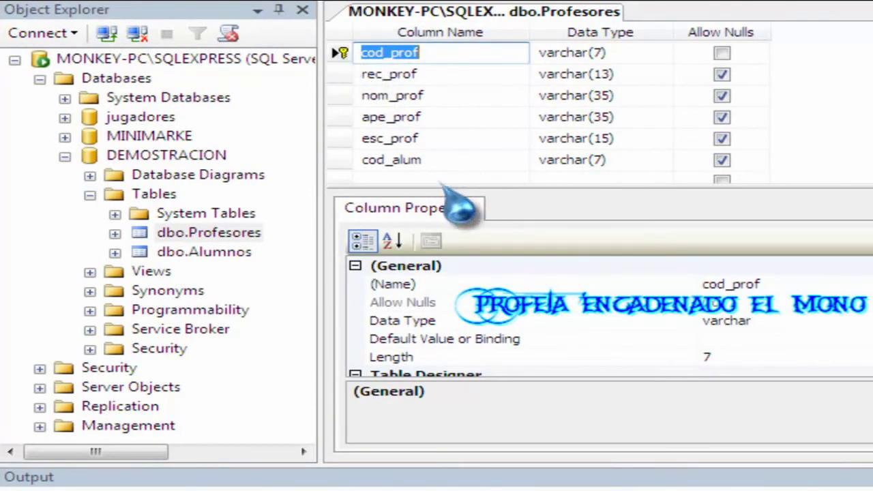
pyautogui.click(385, 162)
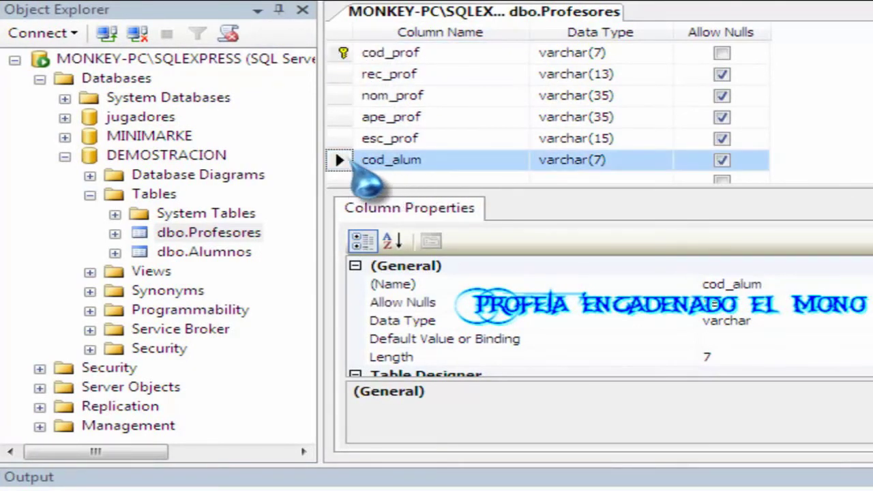
pyautogui.rightClick(341, 164)
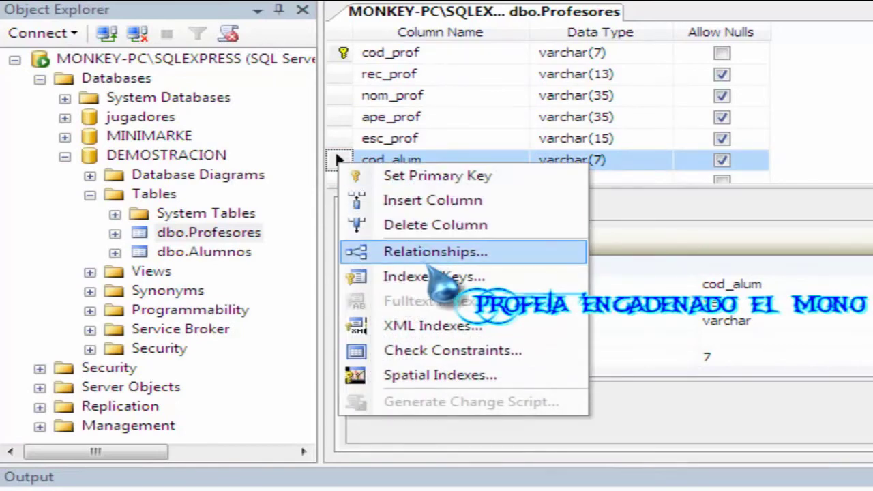
# Set Alumnos.cod_alum as the relationship's primary key table and column.
pyautogui.click(445, 254)
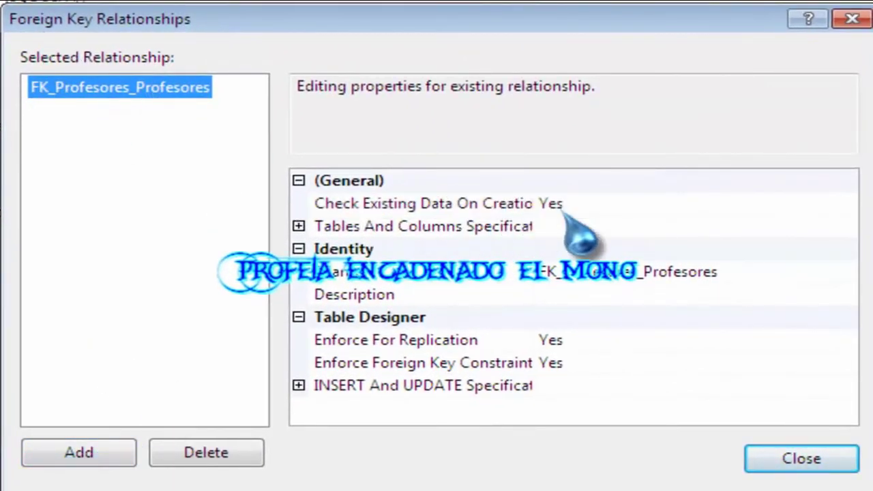
pyautogui.click(513, 230)
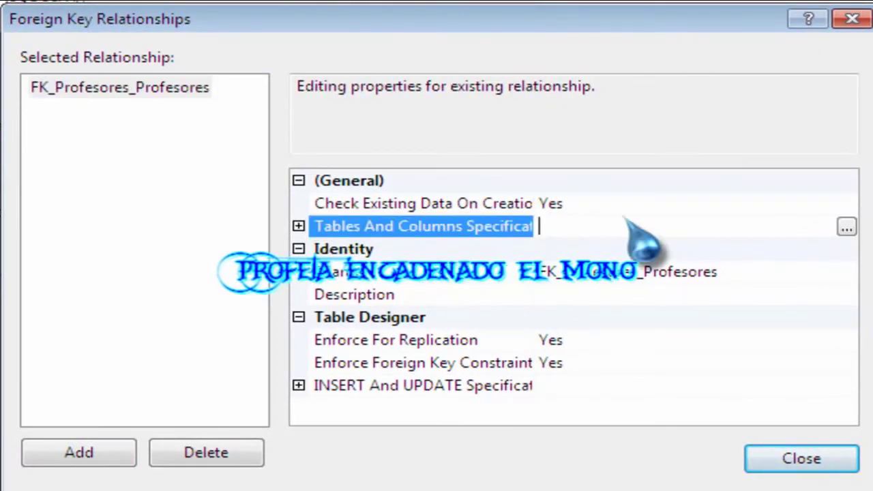
pyautogui.click(846, 228)
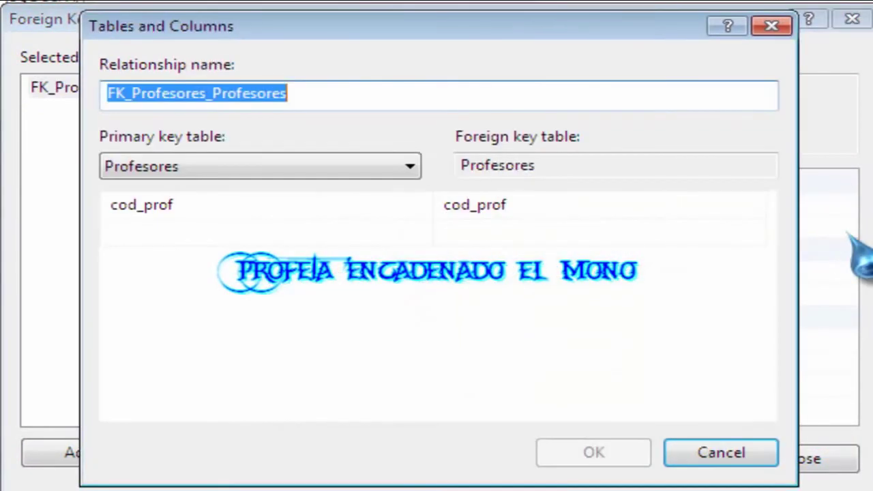
pyautogui.click(285, 172)
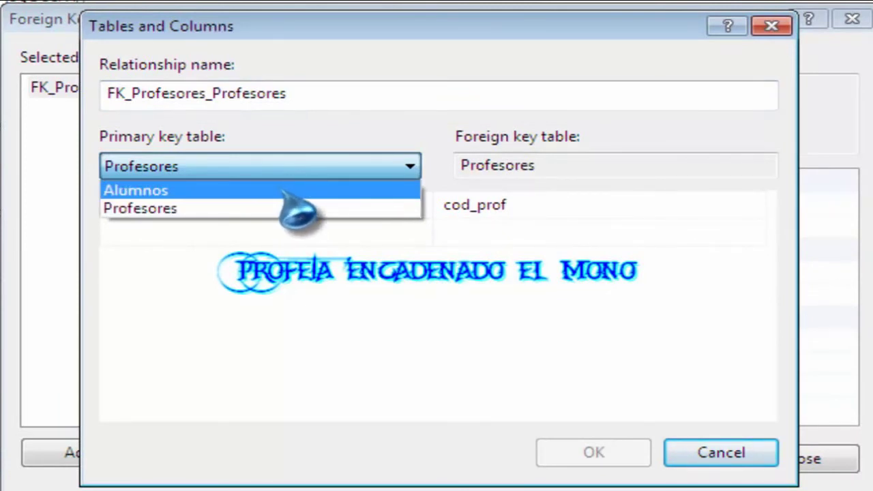
pyautogui.click(273, 192)
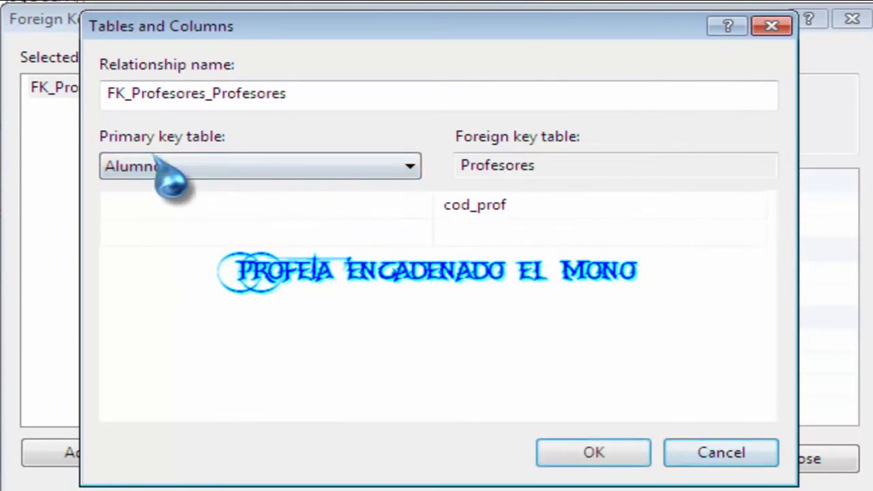
pyautogui.click(422, 204)
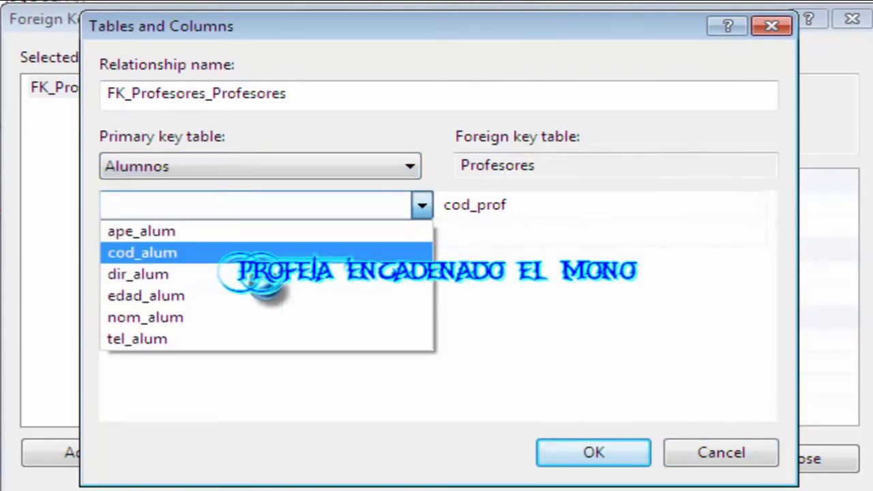
pyautogui.click(259, 254)
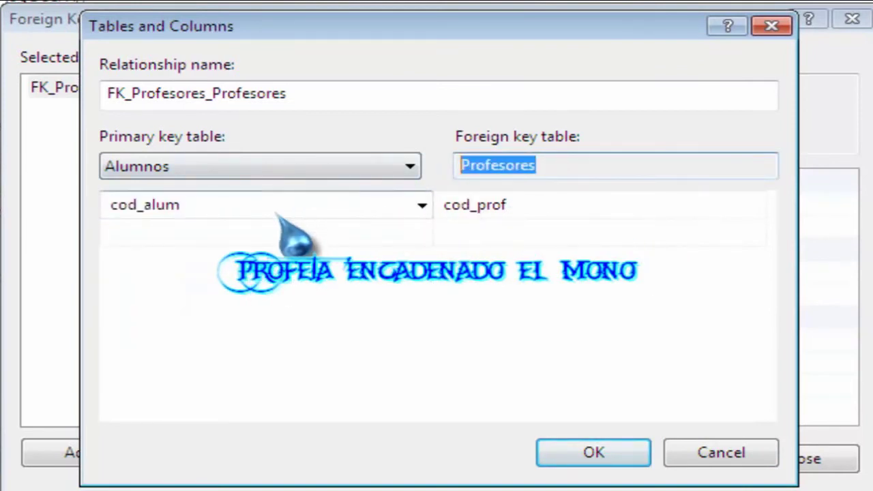
pyautogui.click(422, 205)
# Pair it with Profesores' cod_alum as the foreign key column and confirm the mapping.
pyautogui.click(493, 213)
pyautogui.click(525, 209)
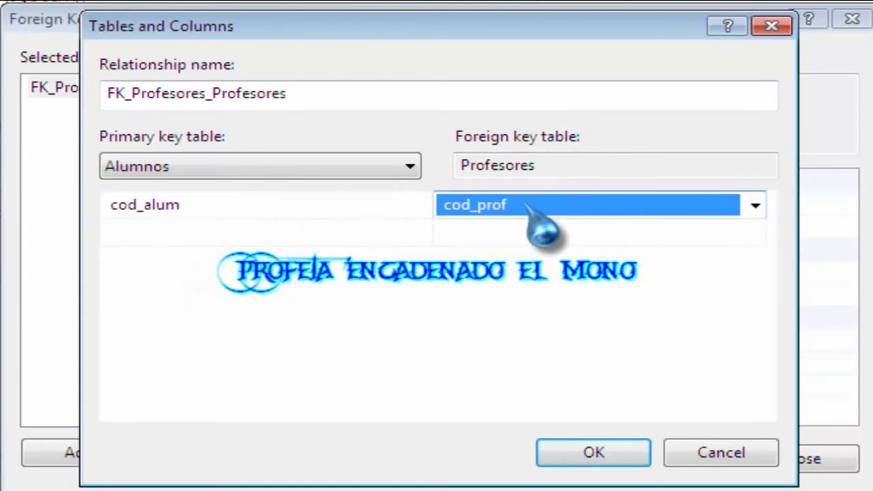
pyautogui.click(756, 206)
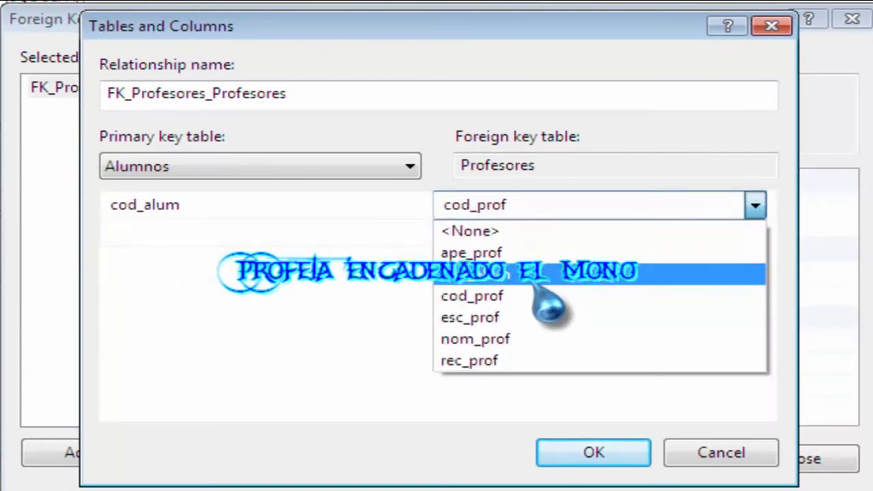
pyautogui.click(524, 277)
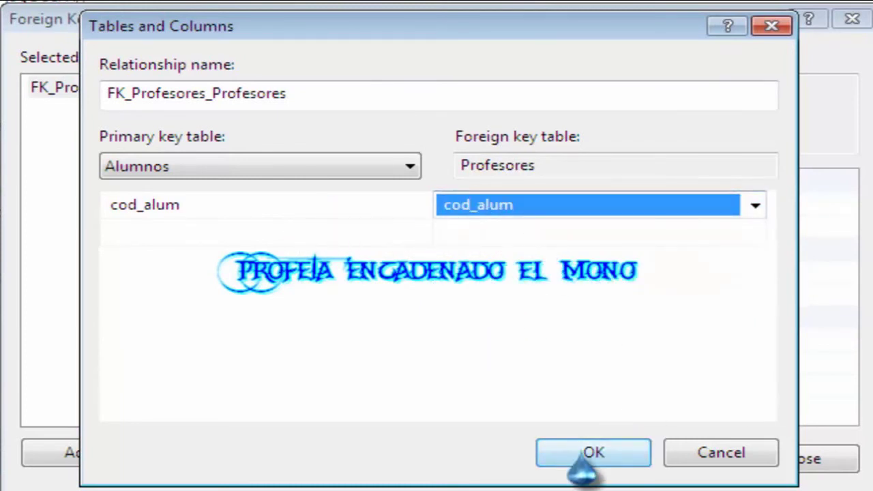
pyautogui.click(583, 455)
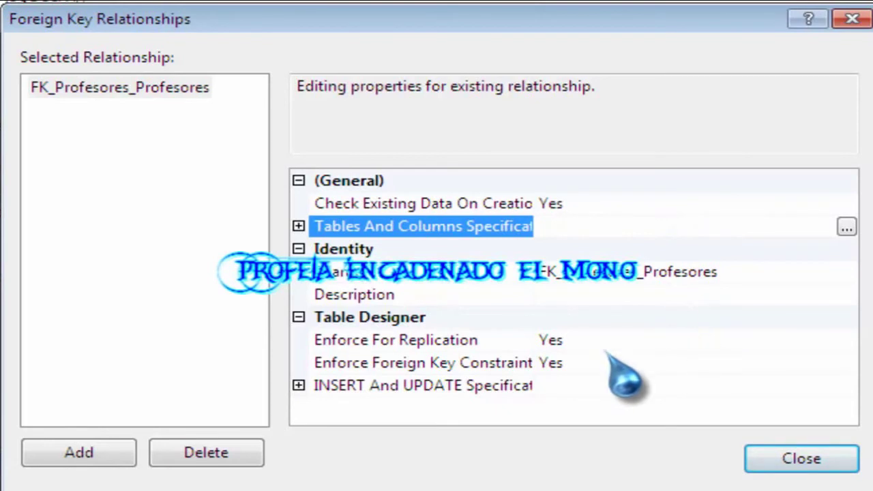
# Recheck the cod_alum-to-cod_alum mapping and close the Foreign Key Relationships dialog.
pyautogui.click(459, 279)
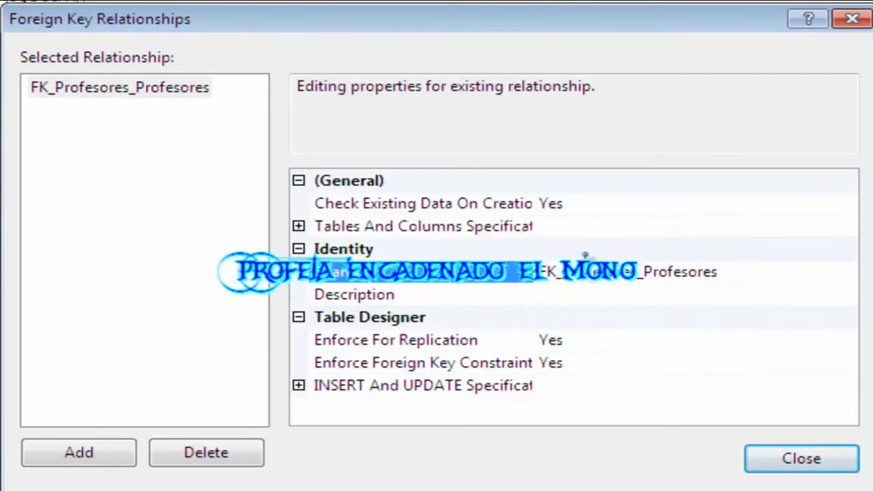
pyautogui.click(604, 227)
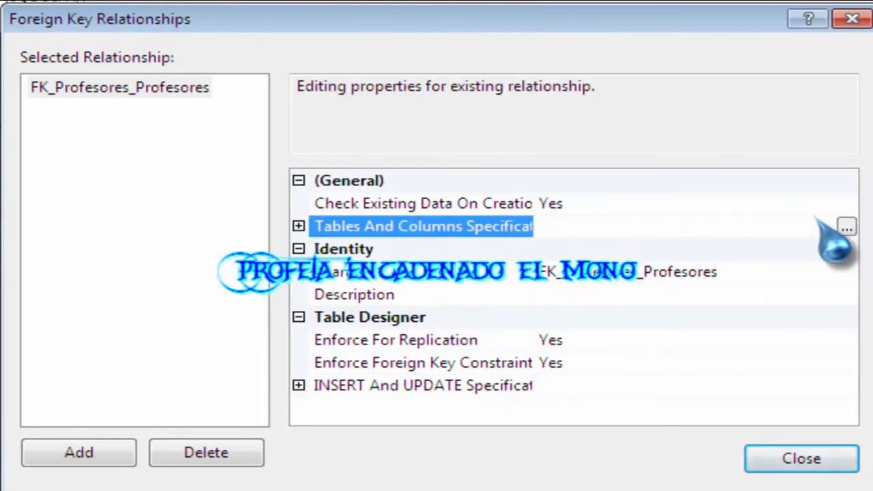
pyautogui.click(847, 228)
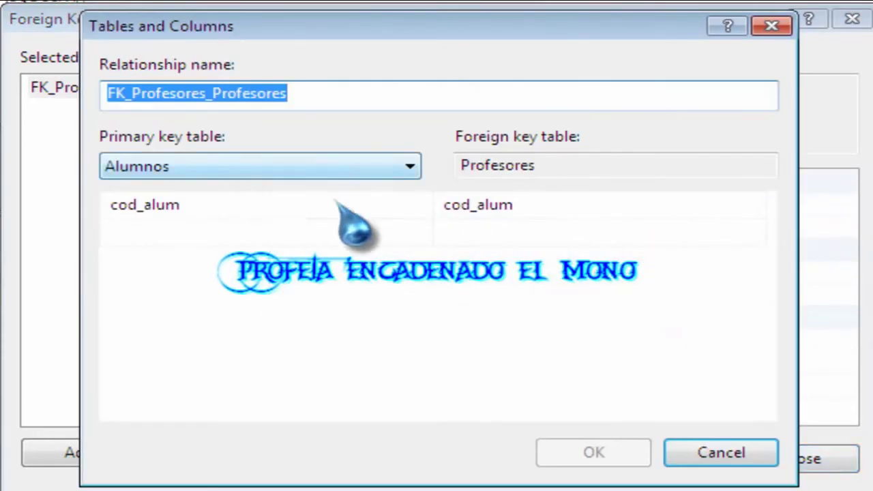
pyautogui.click(702, 455)
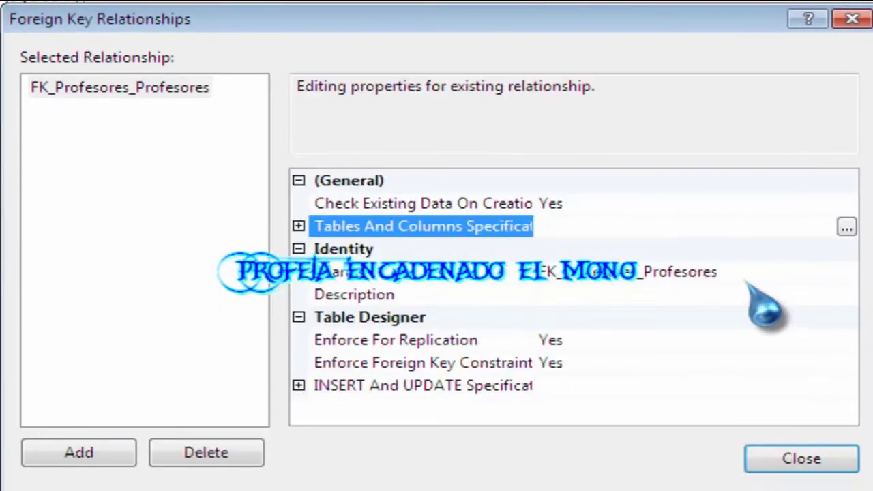
pyautogui.click(790, 476)
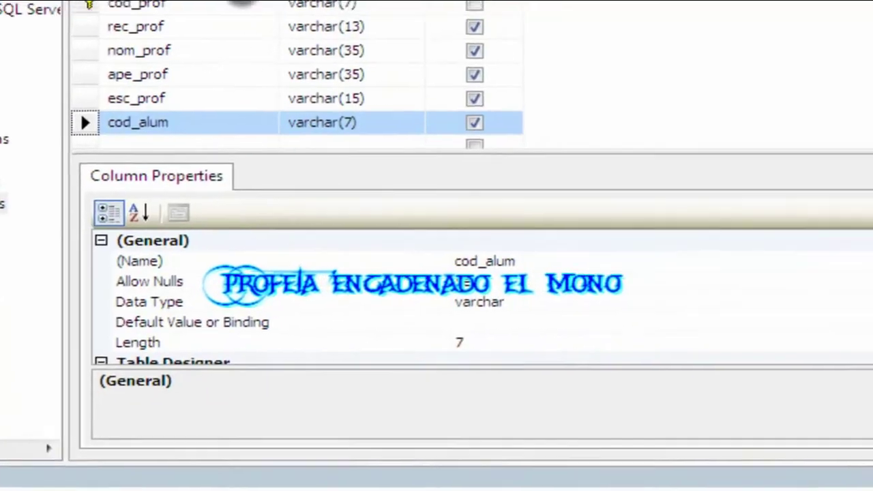
# Save the Profesores design, approving changes to both Profesores and Alumnos, then close it.
pyautogui.rightClick(168, 8)
pyautogui.click(225, 33)
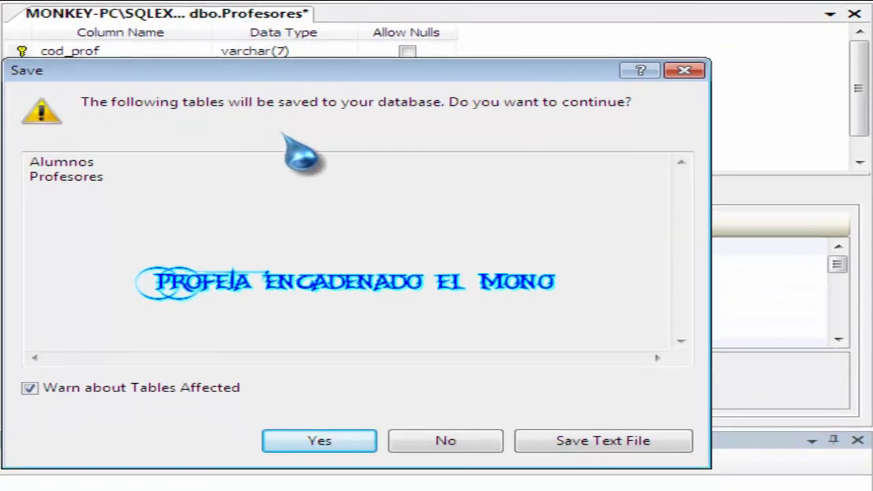
pyautogui.click(342, 444)
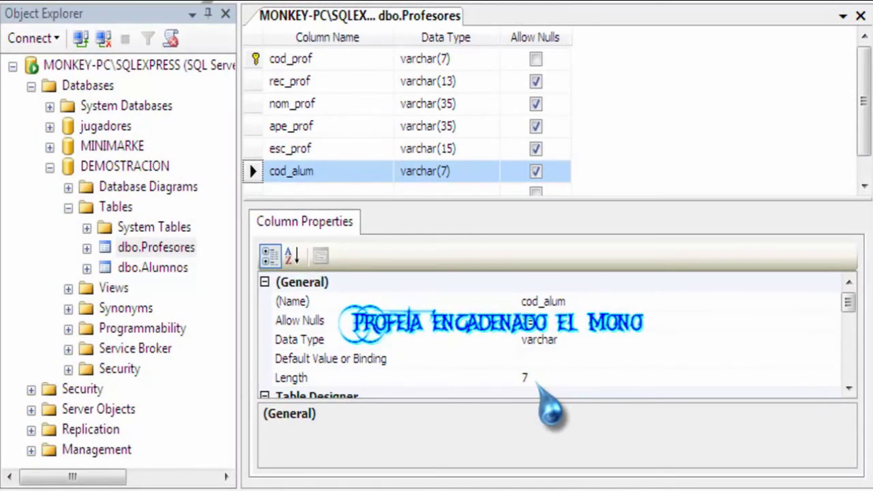
pyautogui.rightClick(382, 16)
pyautogui.click(473, 59)
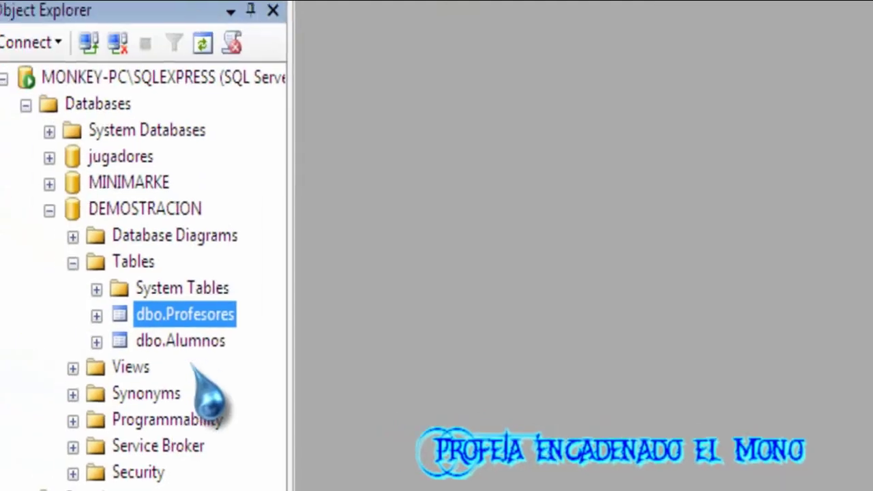
# Open dbo.Alumnos with Edit Top 200 Rows.
pyautogui.click(191, 342)
pyautogui.click(195, 317)
pyautogui.click(194, 342)
pyautogui.click(191, 317)
pyautogui.click(194, 343)
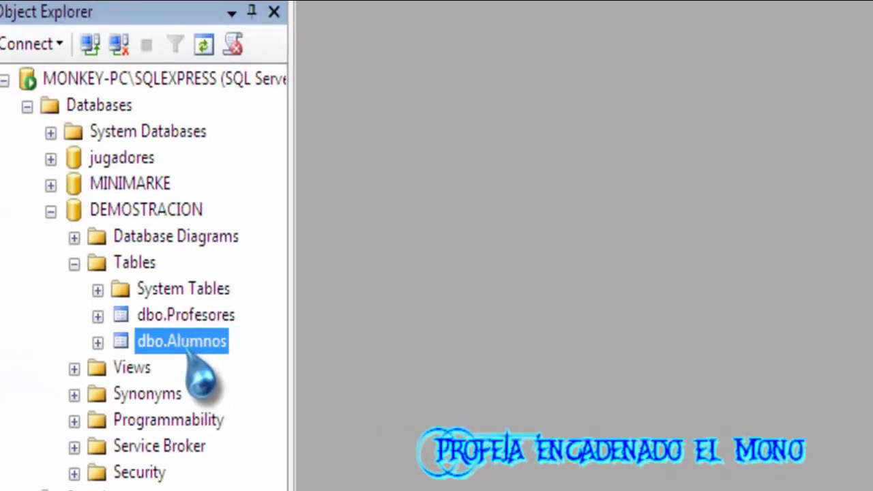
pyautogui.rightClick(185, 350)
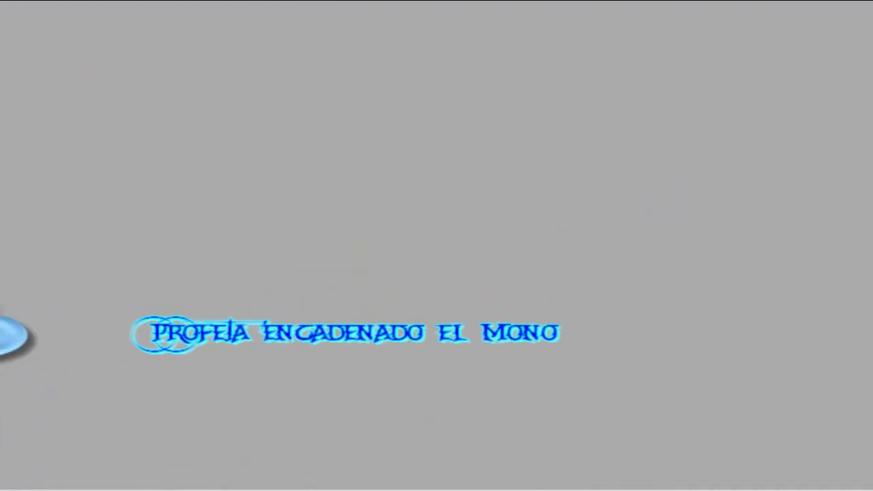
pyautogui.click(14, 336)
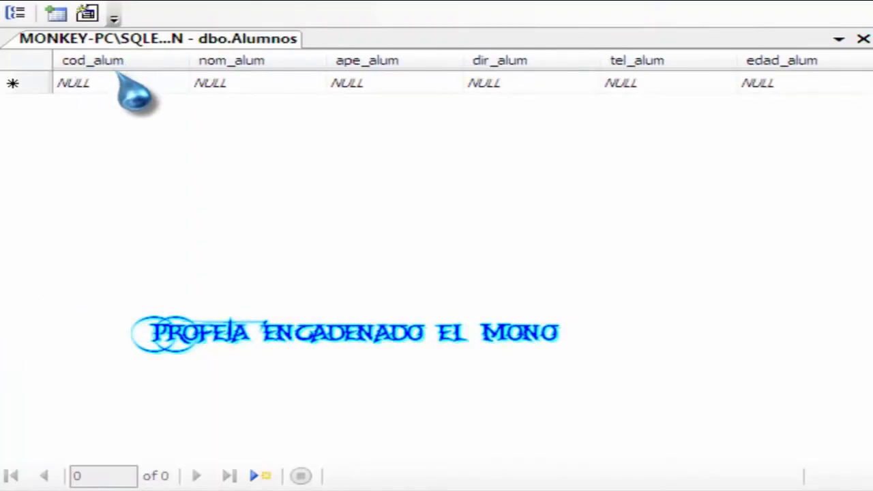
# Start a new Alumnos row with cod_alum alu001 and the student's first name.
pyautogui.click(102, 82)
pyautogui.click(232, 85)
pyautogui.click(427, 83)
pyautogui.click(539, 83)
pyautogui.click(655, 84)
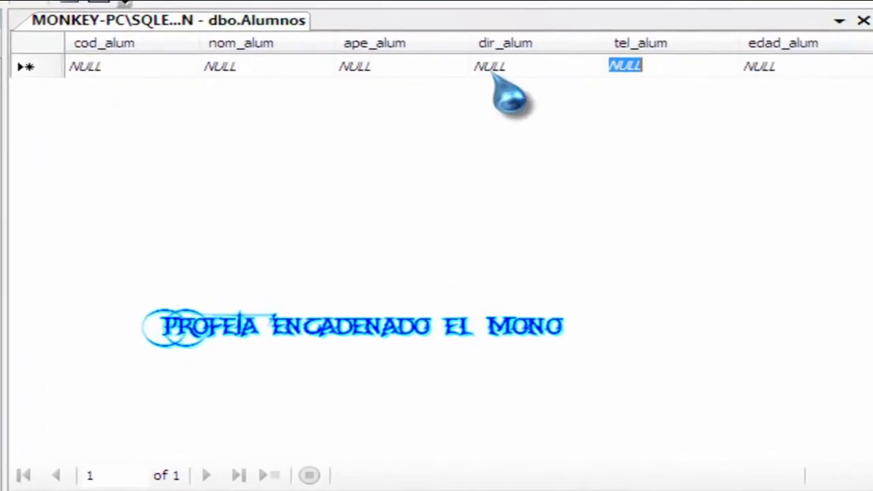
pyautogui.click(108, 64)
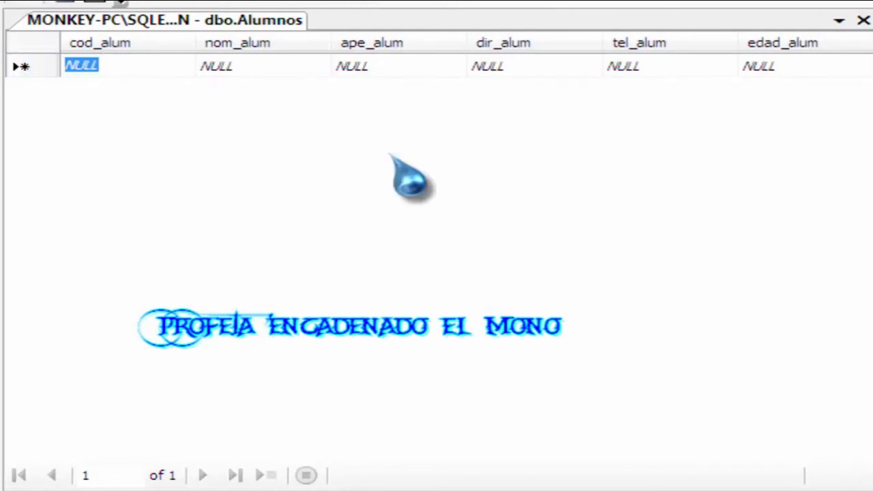
pyautogui.write('alu001')
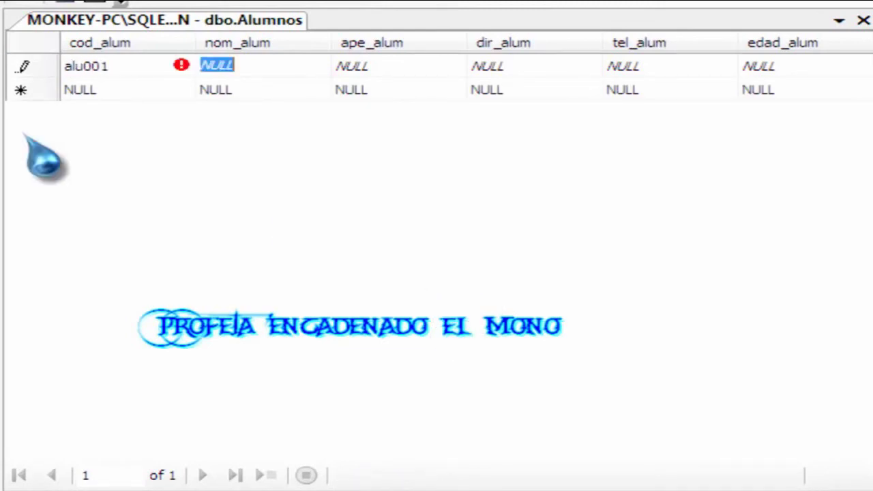
pyautogui.moveTo(183, 70)
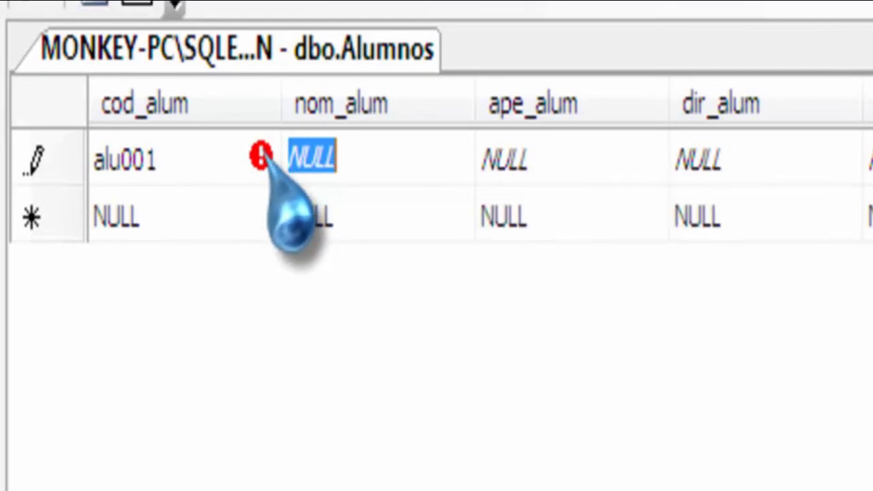
pyautogui.moveTo(264, 155)
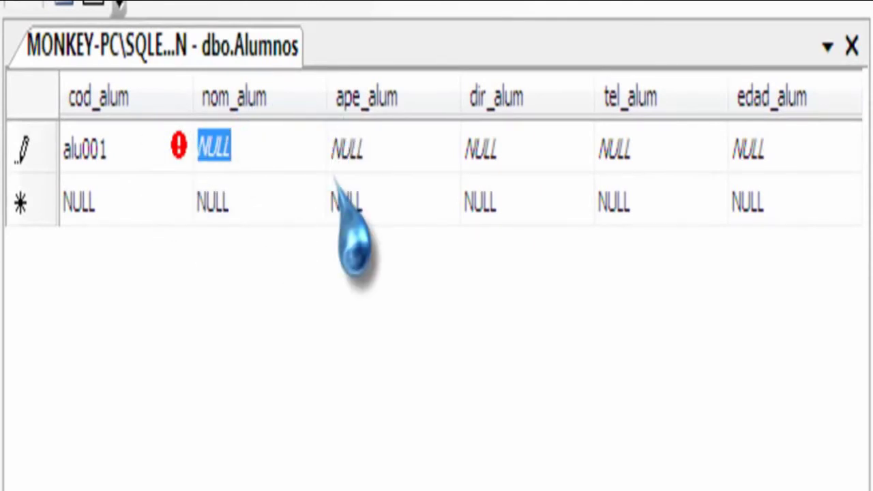
pyautogui.write('Wilmer')
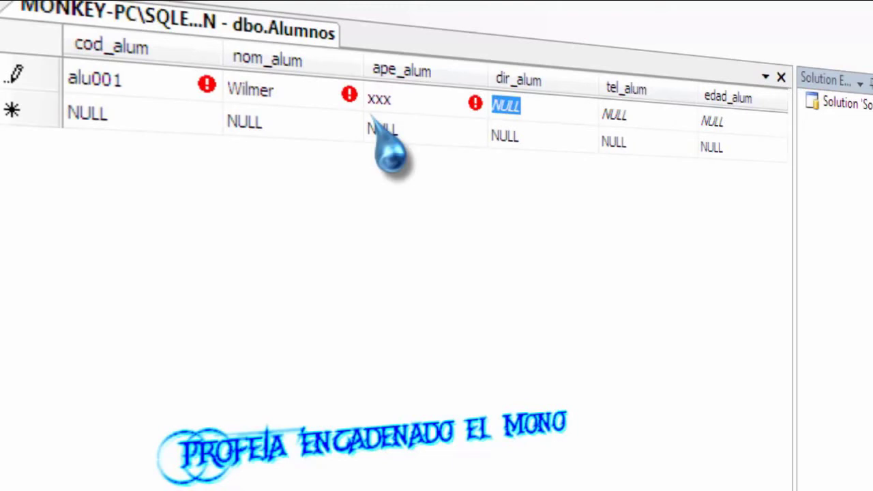
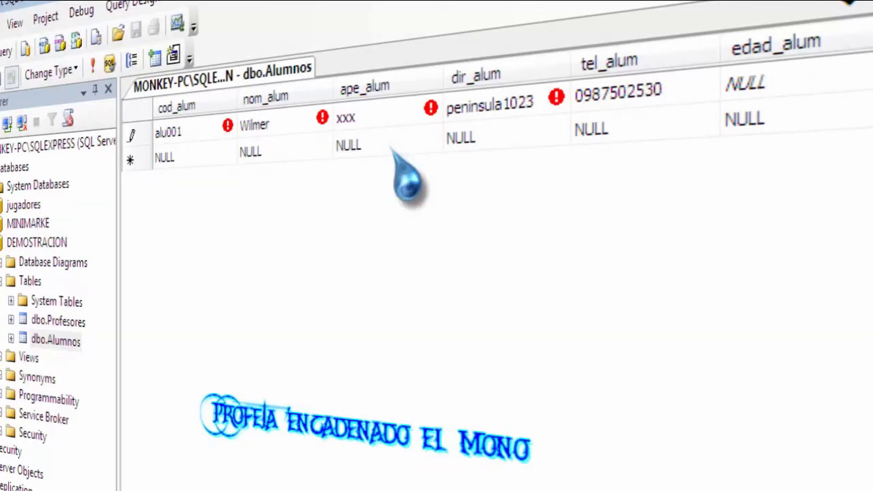
# Complete alu001's address, phone number and age 23, then commit the row.
pyautogui.press('Tab')
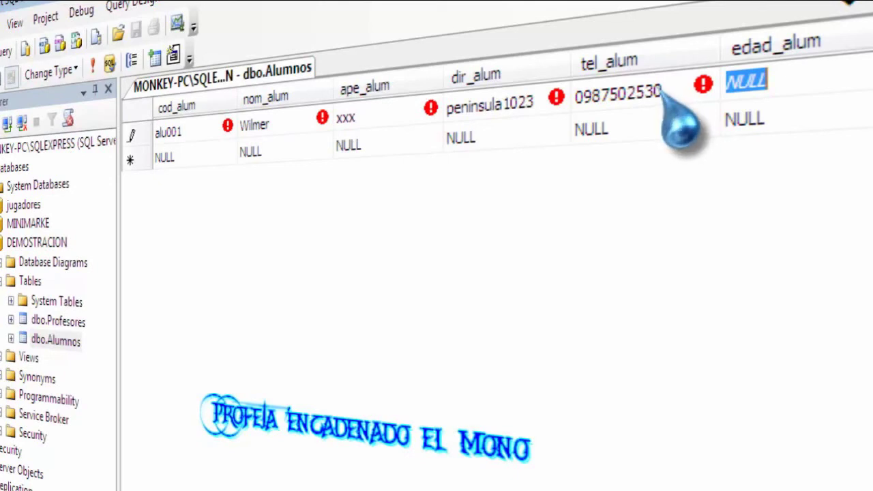
pyautogui.click(660, 91)
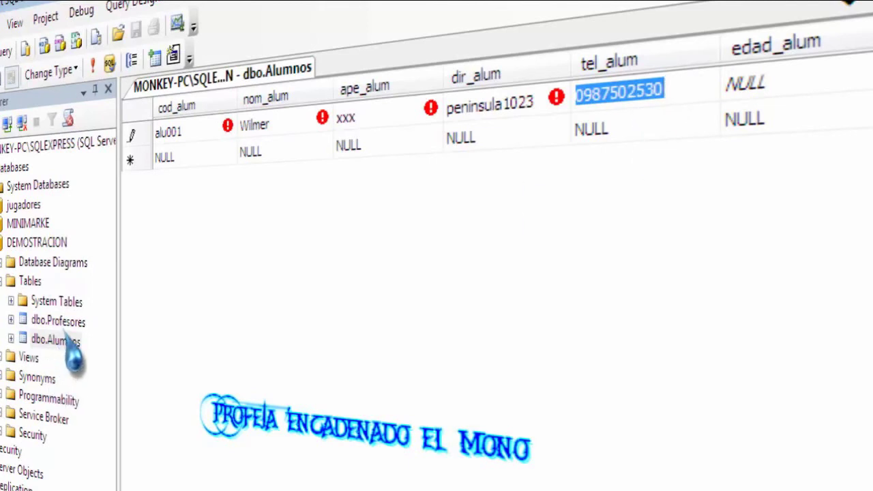
pyautogui.click(802, 79)
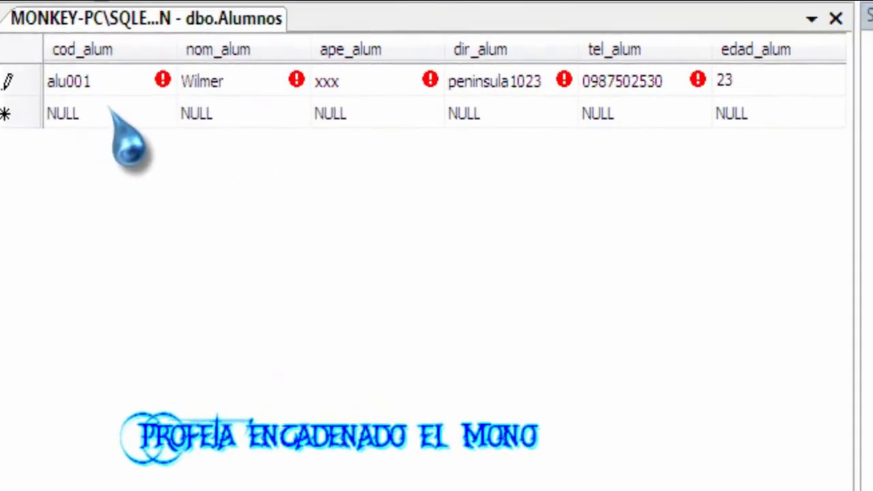
pyautogui.click(88, 113)
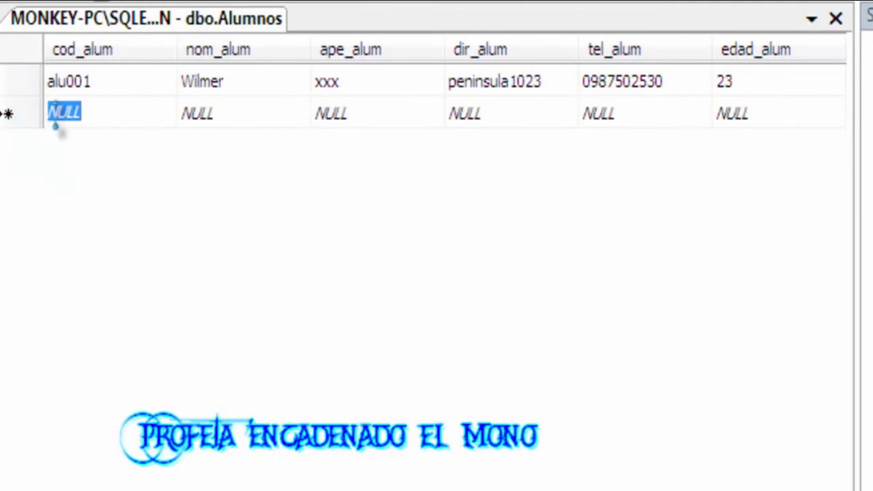
# Add student alu002, aged 35, with a name, surname and phone number.
pyautogui.click(103, 81)
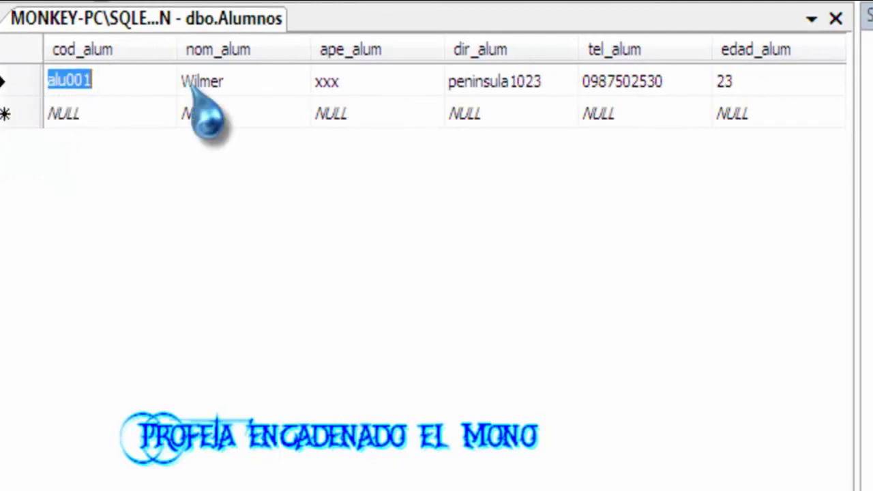
pyautogui.click(64, 115)
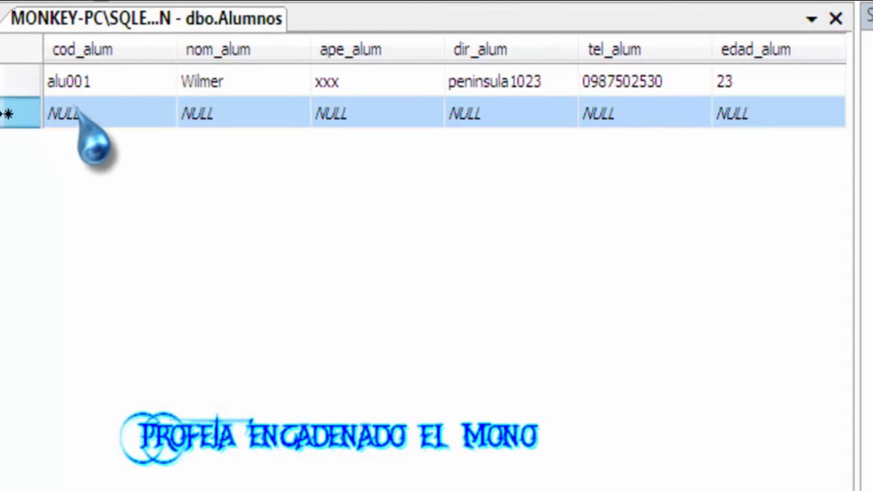
pyautogui.click(113, 113)
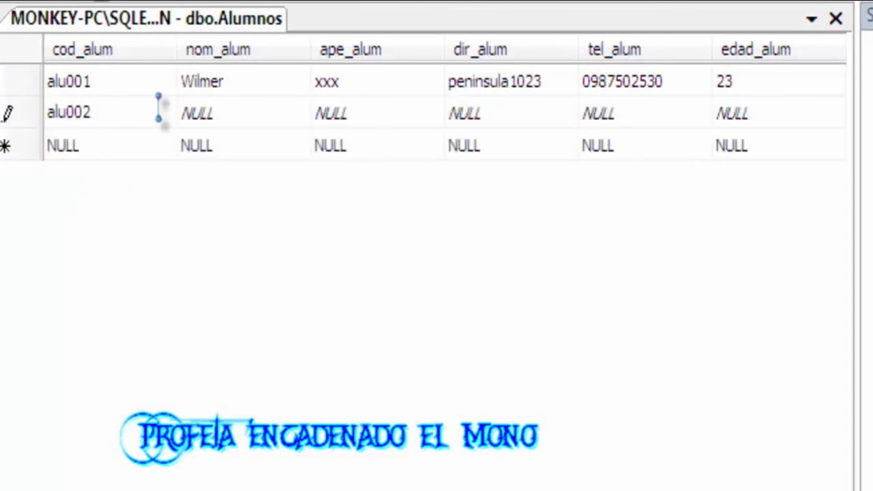
pyautogui.press('Tab')
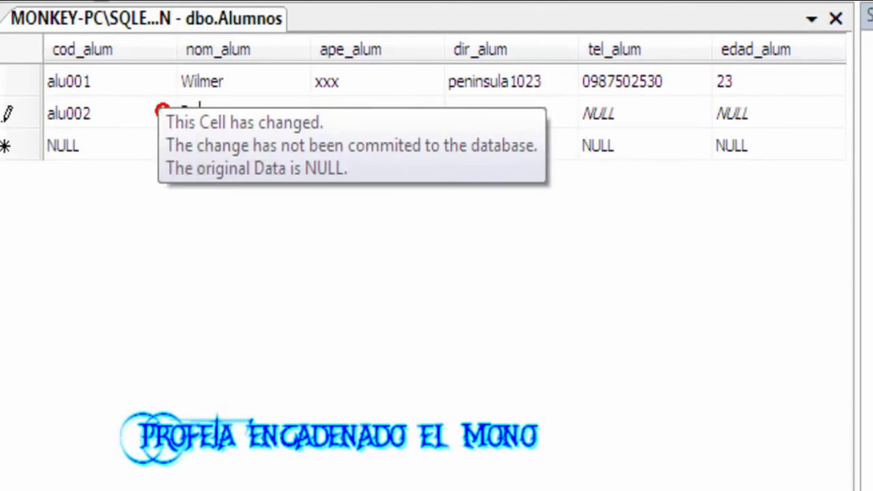
pyautogui.press('Tab')
pyautogui.press('Tab')
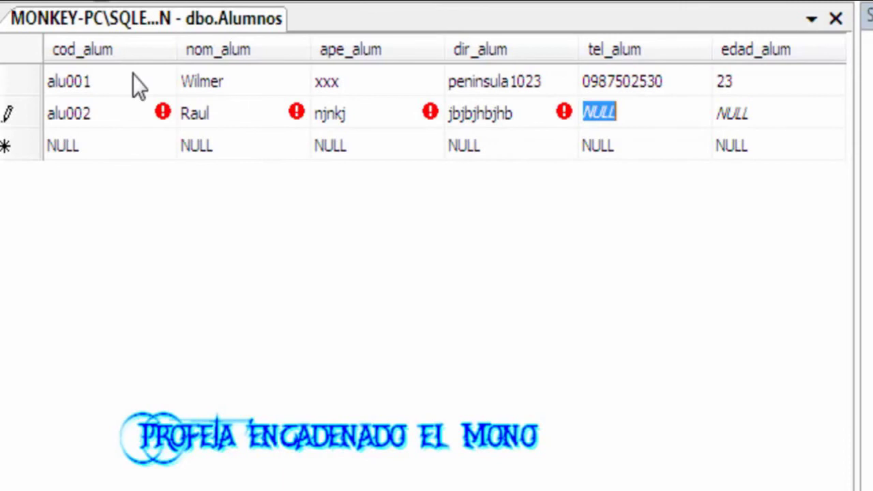
pyautogui.press('Tab')
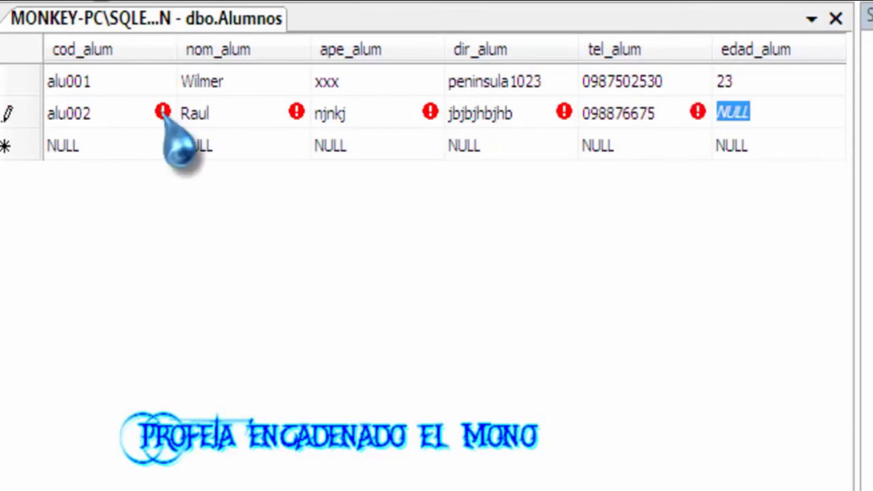
pyautogui.press('Tab')
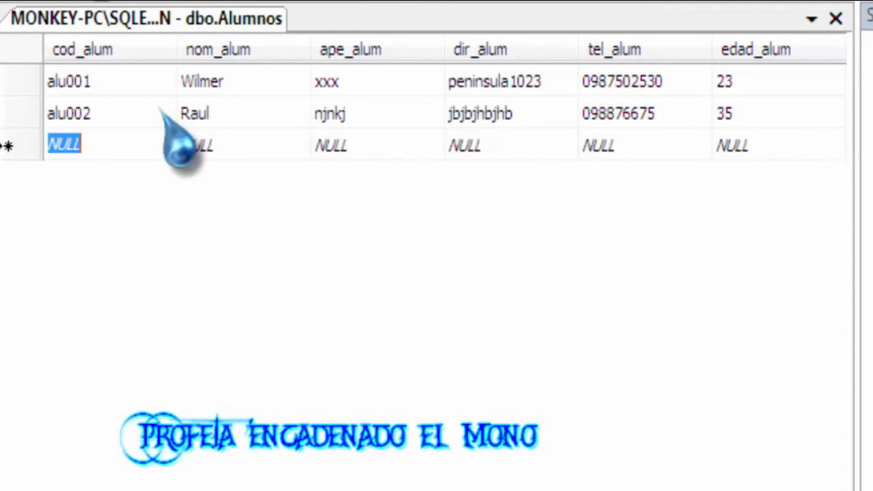
# Add student alu003, aged 18, with a name, surname, address and phone, and commit it.
pyautogui.write('alu003')
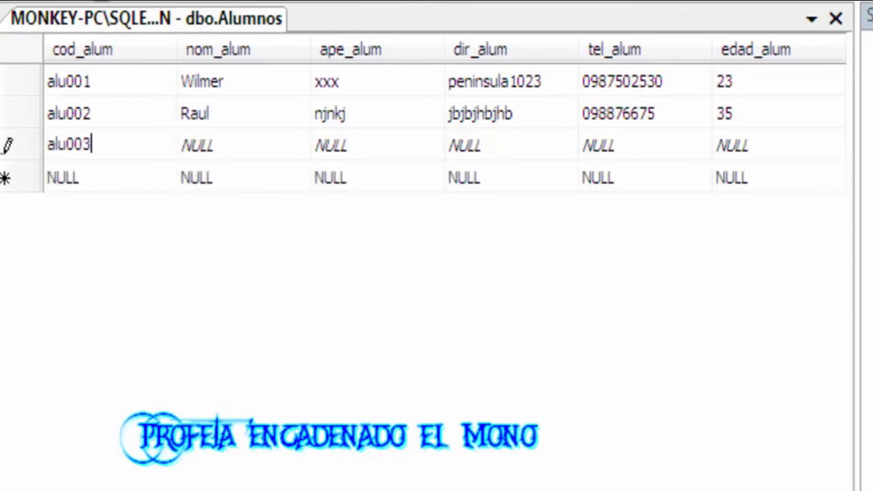
pyautogui.press('Tab')
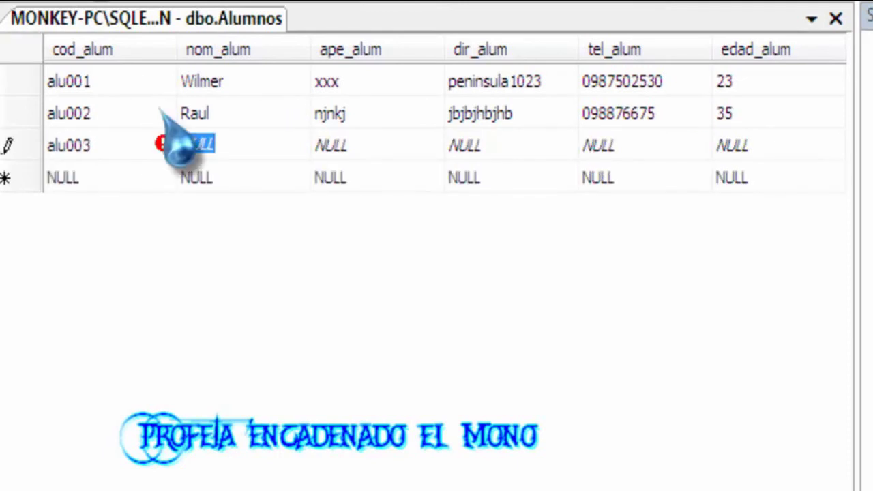
pyautogui.write('Pepe')
pyautogui.press('Tab')
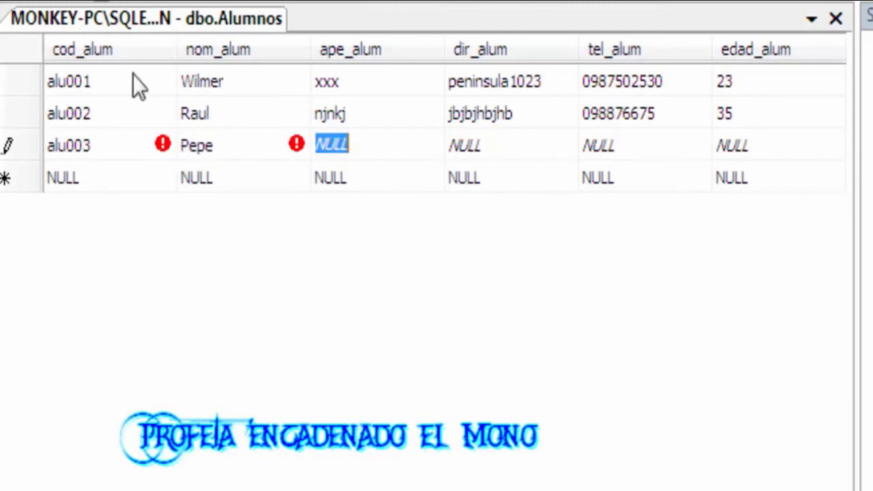
pyautogui.write('ljkj')
pyautogui.press('Tab')
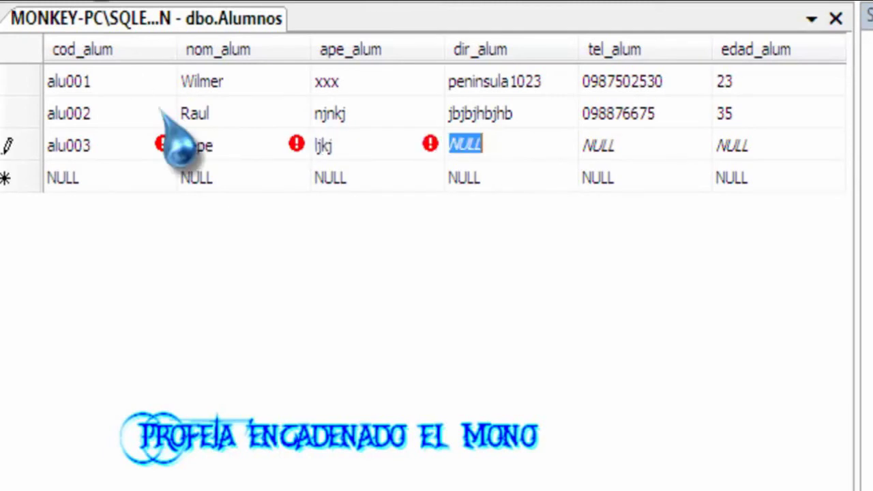
pyautogui.write('xewsfxc')
pyautogui.press('Tab')
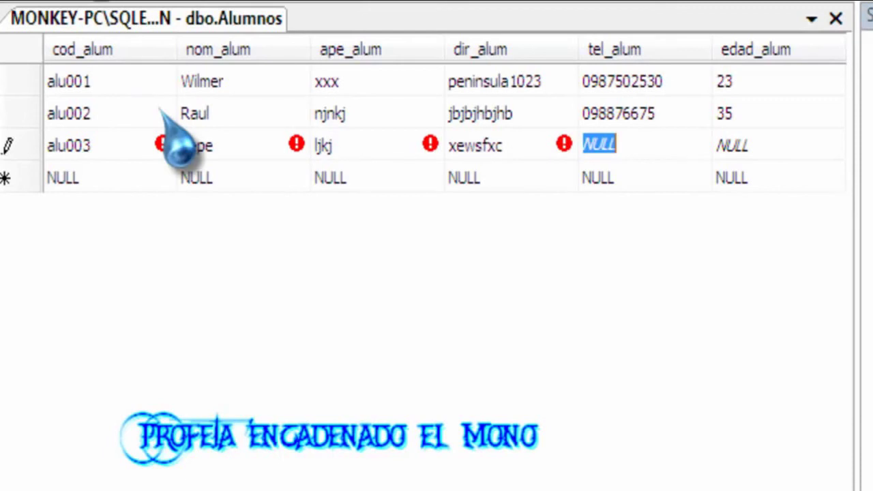
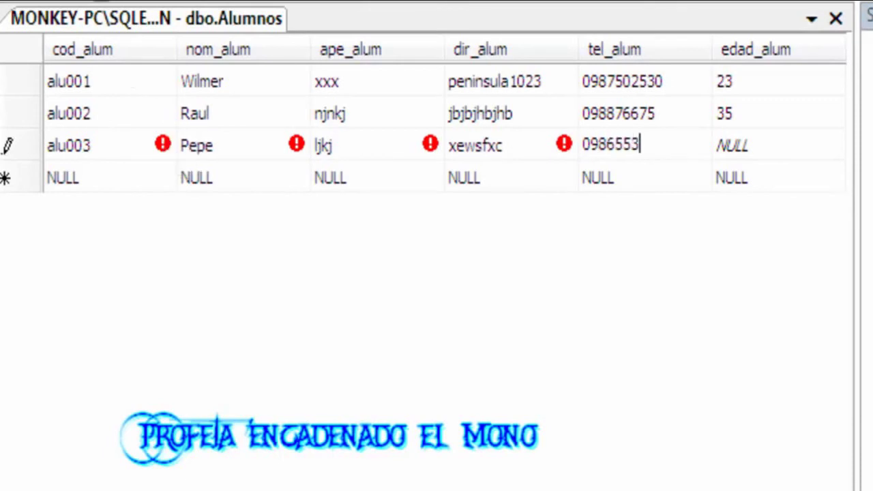
pyautogui.press('Tab')
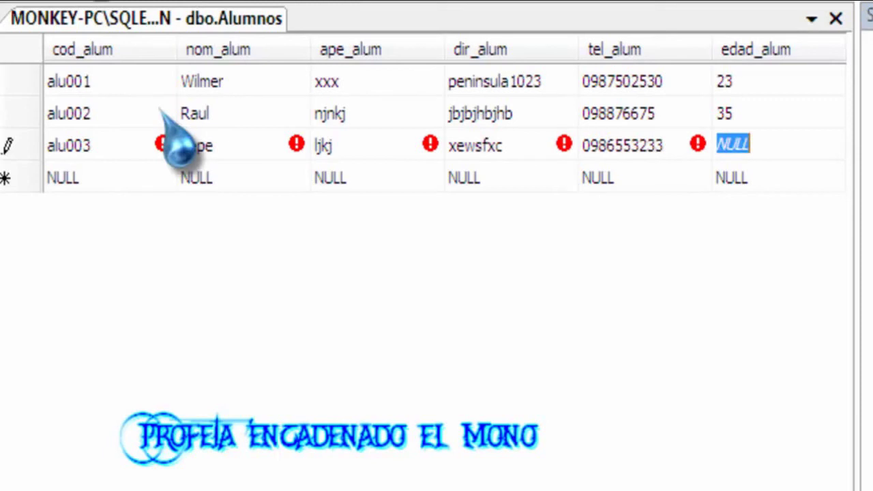
pyautogui.write('18')
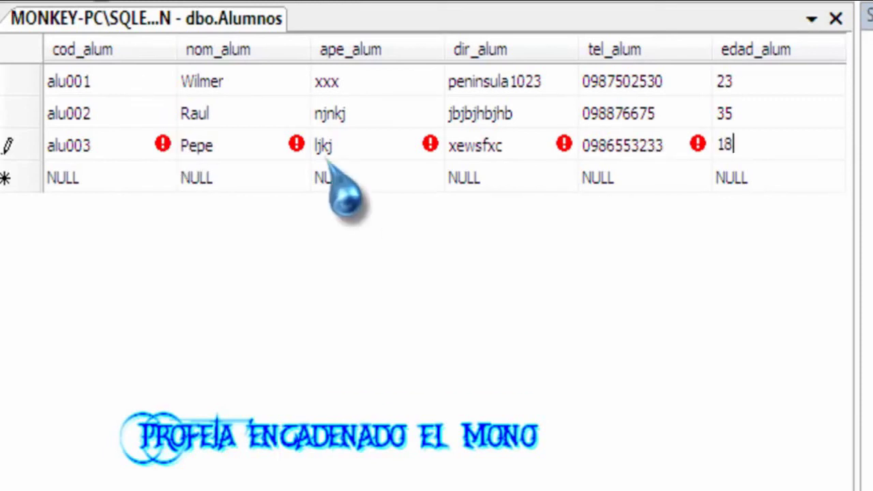
pyautogui.click(106, 172)
# Close the Alumnos grid and open the Profesores table's rows for editing.
pyautogui.rightClick(158, 16)
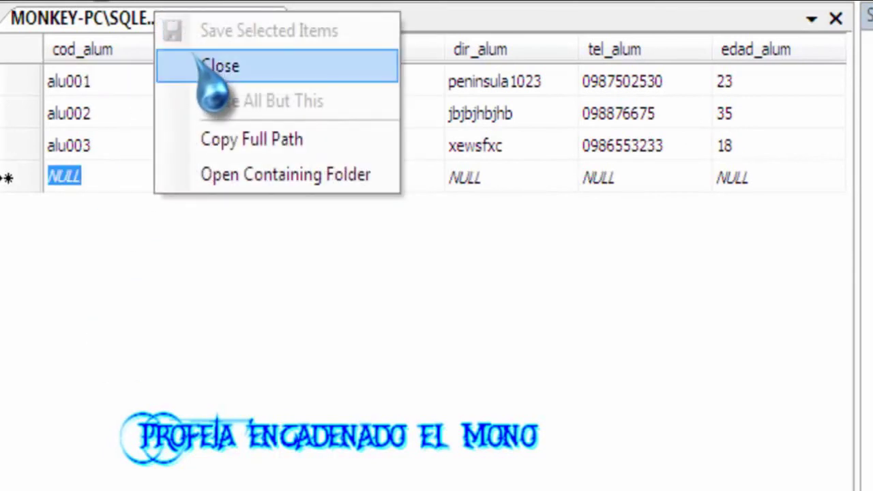
pyautogui.click(205, 74)
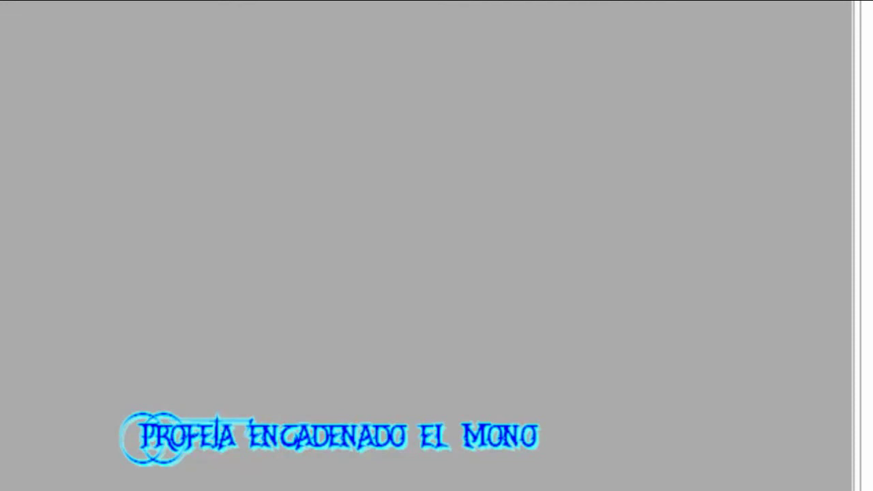
pyautogui.click(100, 325)
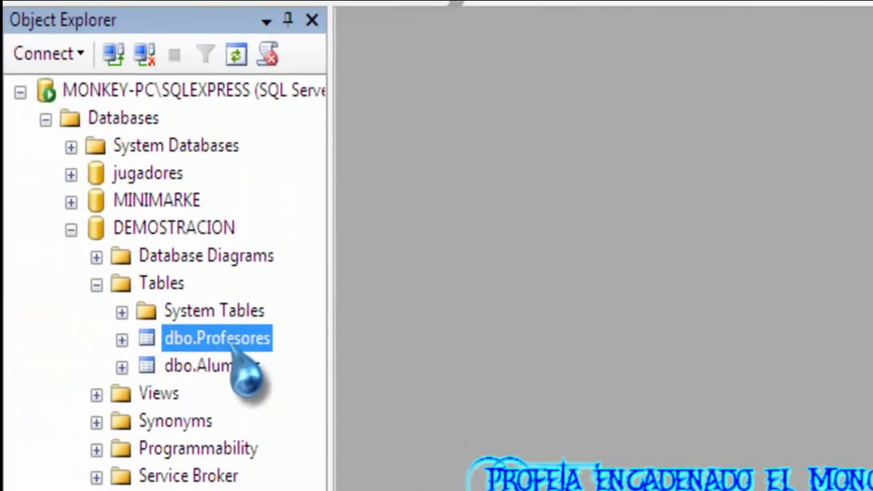
pyautogui.rightClick(102, 323)
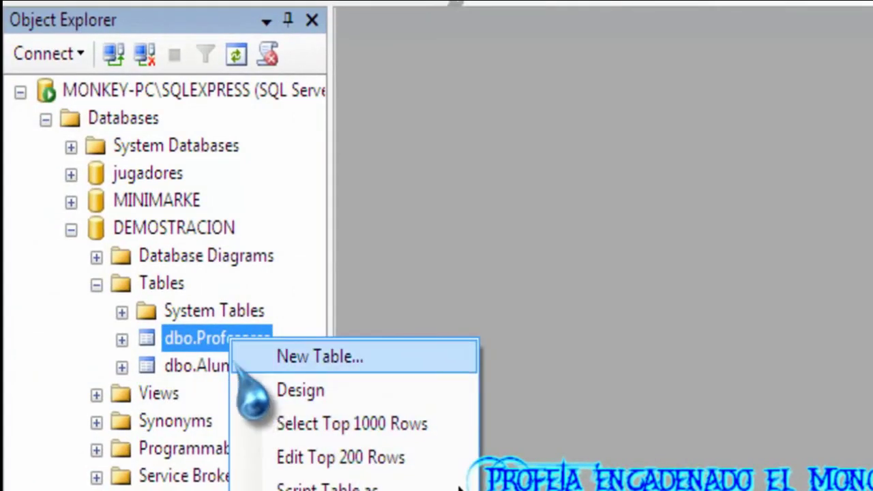
pyautogui.click(359, 467)
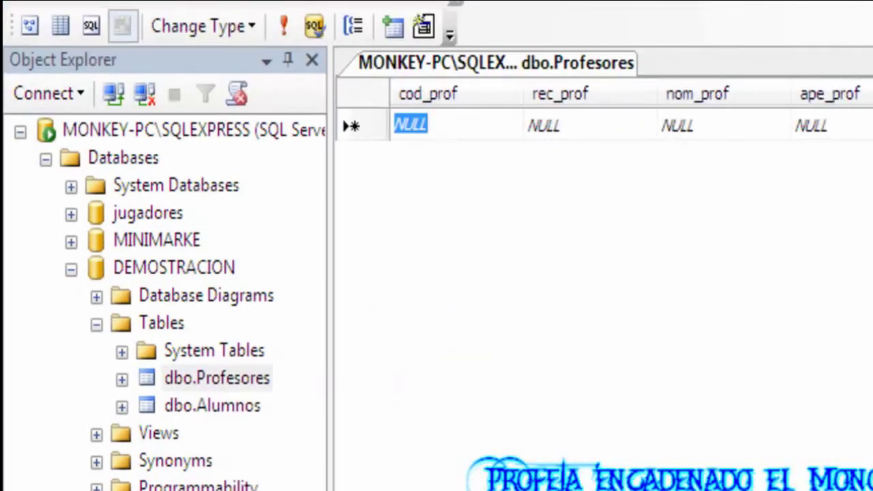
# Enter teacher code prof001 and its rec_prof value.
pyautogui.write('p')
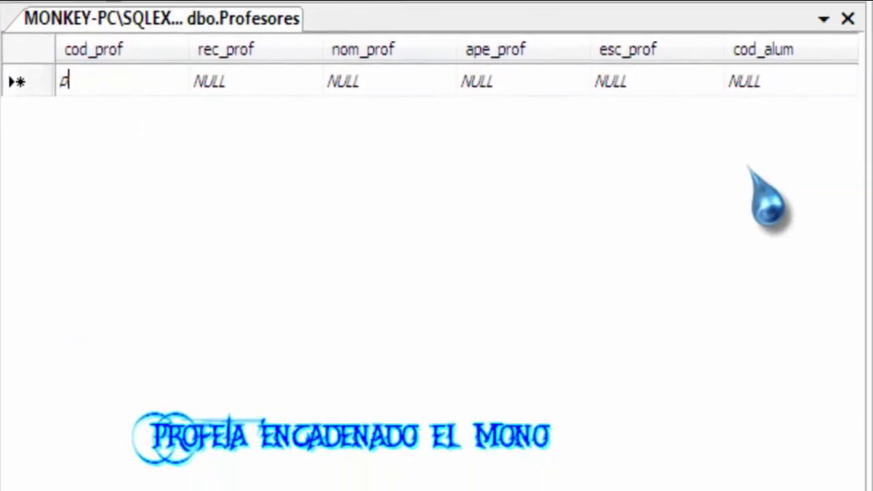
pyautogui.write('rof001')
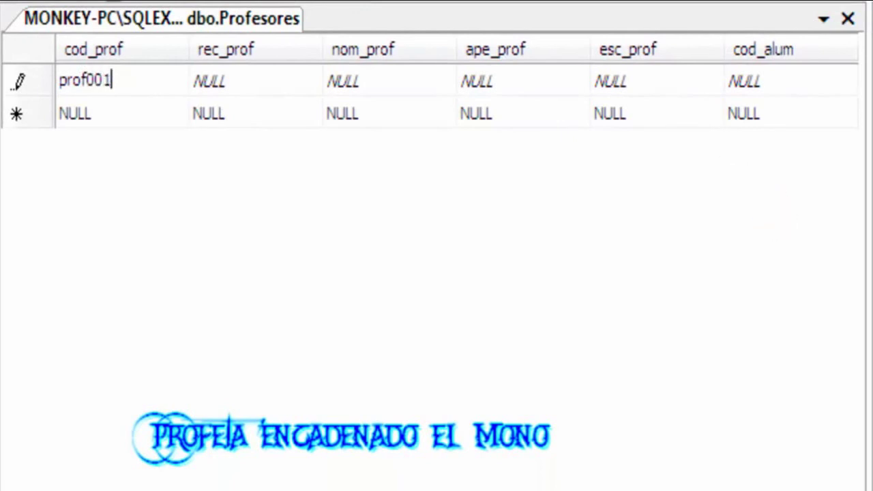
pyautogui.press('Tab')
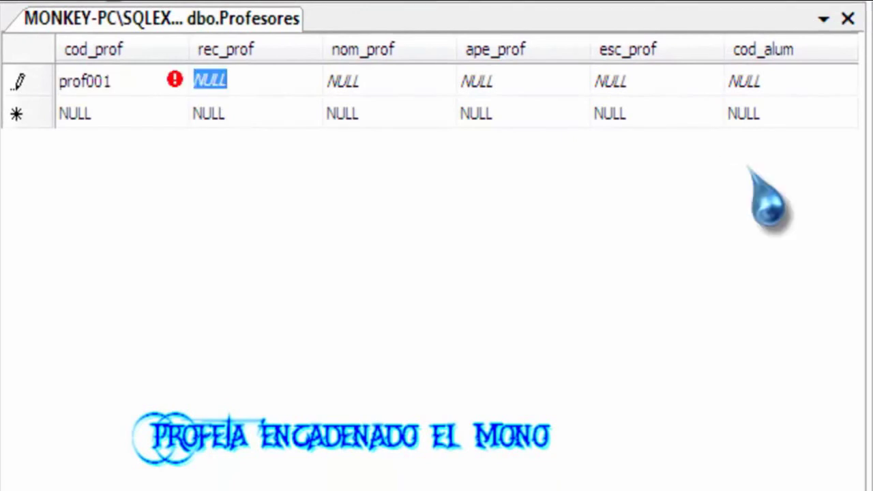
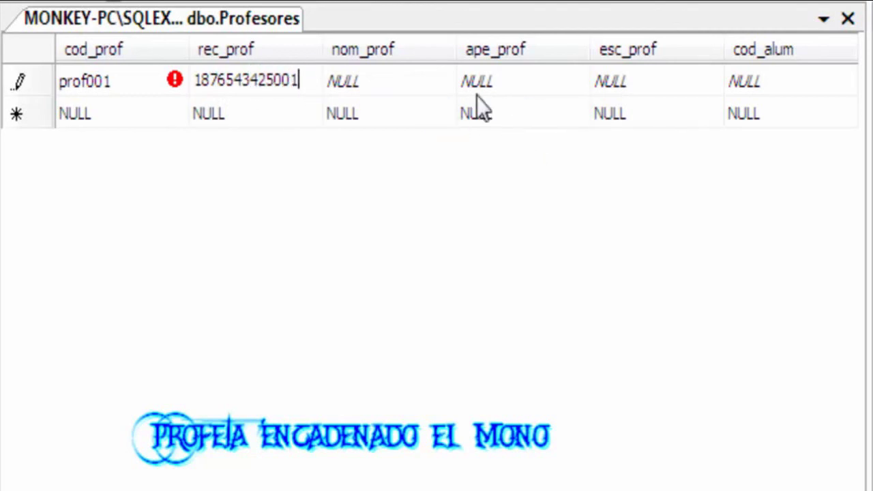
pyautogui.click(391, 79)
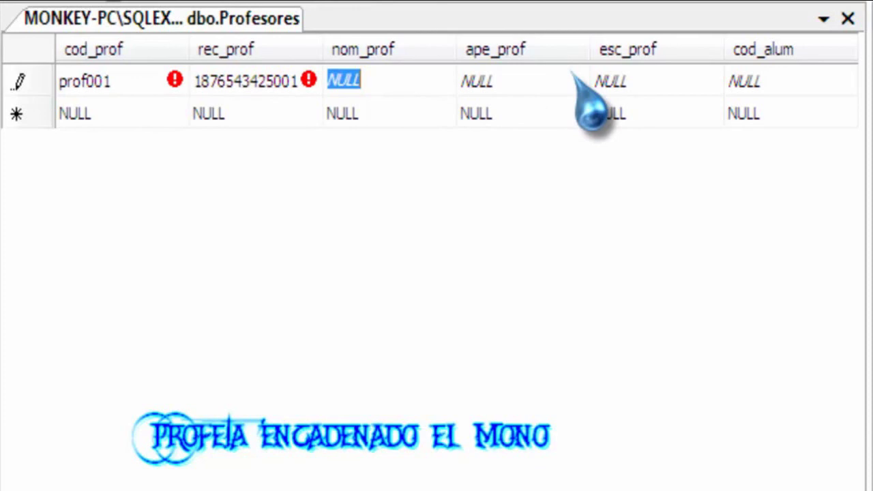
# Fill in the teacher's name, surname, esc_prof Soltero and cod_alum alum003, then attempt saving.
pyautogui.write('Eufrates')
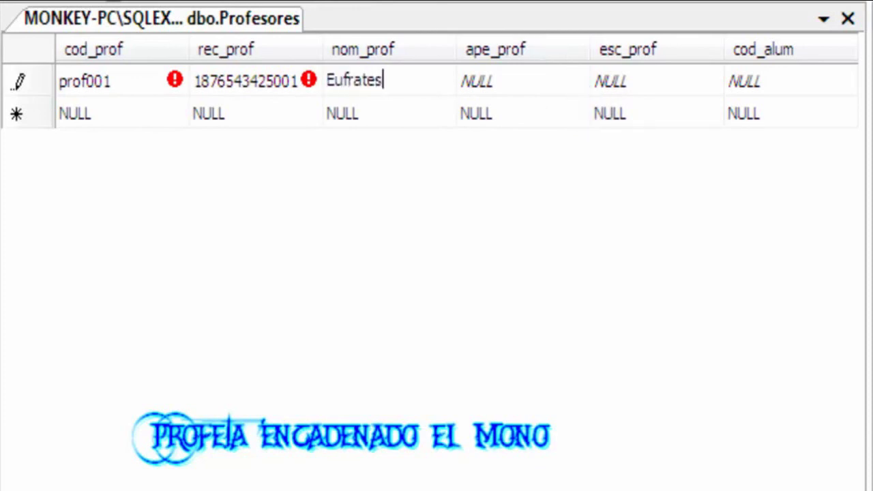
pyautogui.click(570, 71)
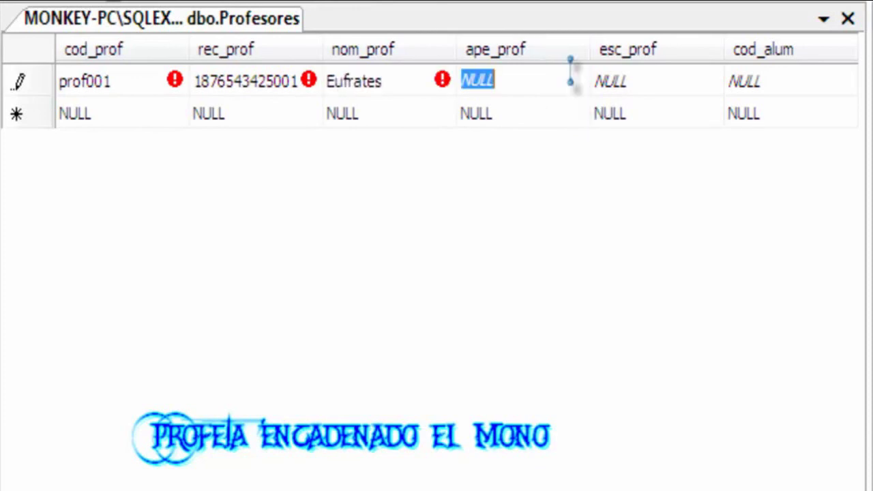
pyautogui.write('hbnkbnk')
pyautogui.press('Tab')
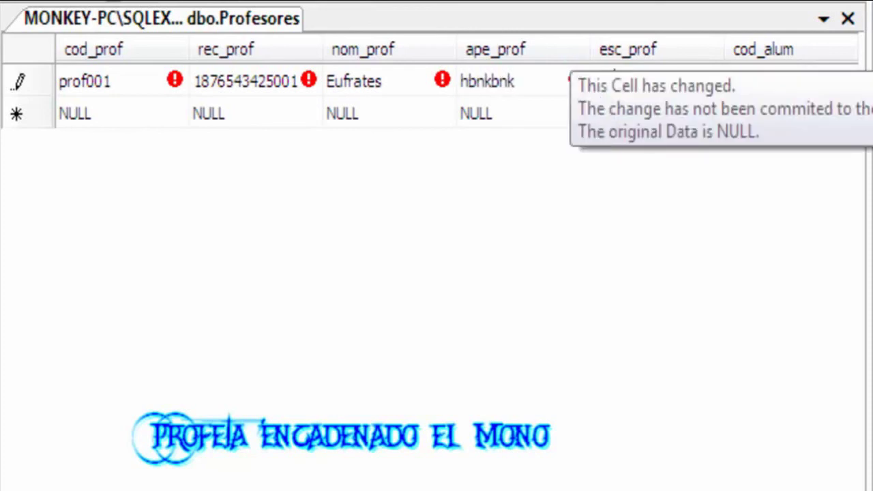
pyautogui.write('Soltero')
pyautogui.press('Tab')
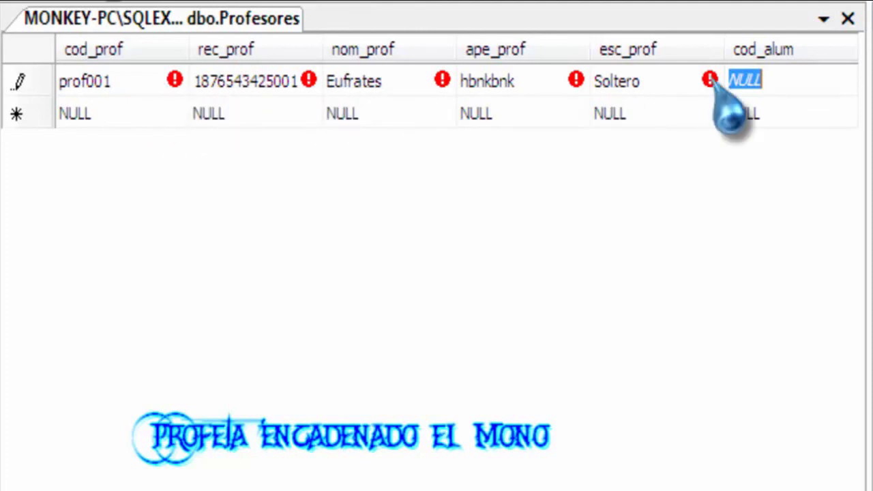
pyautogui.write('alum')
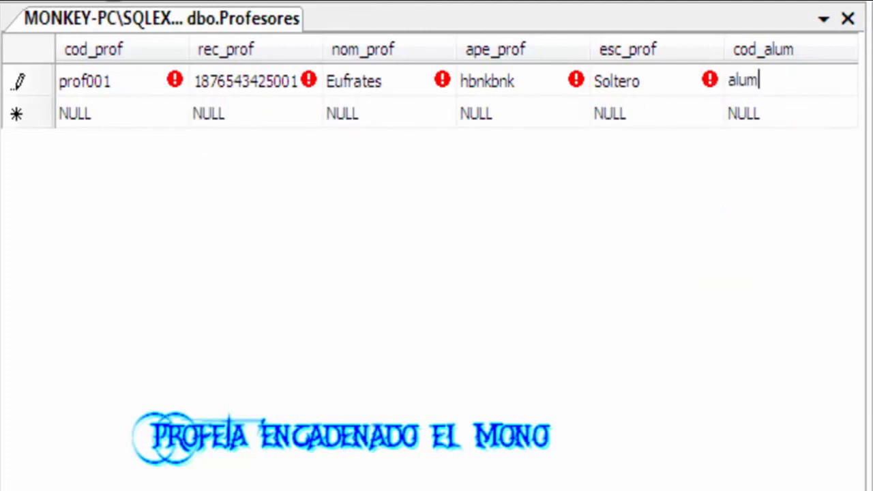
pyautogui.write('003')
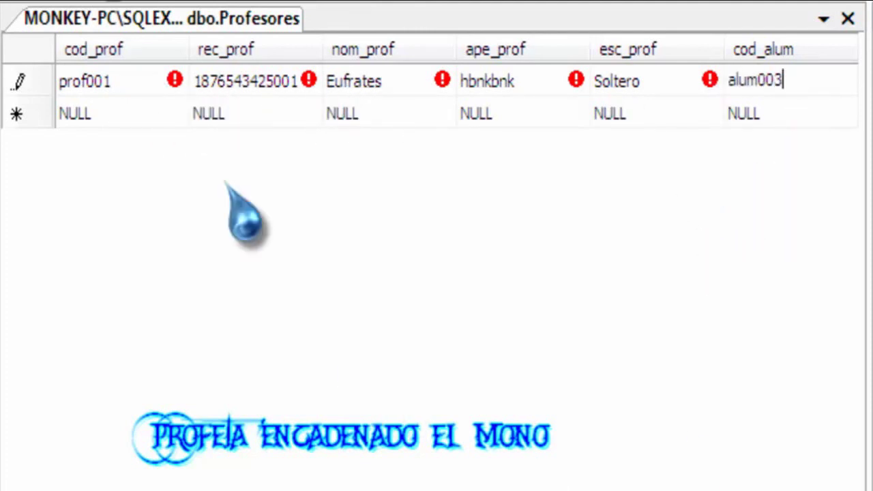
pyautogui.click(102, 115)
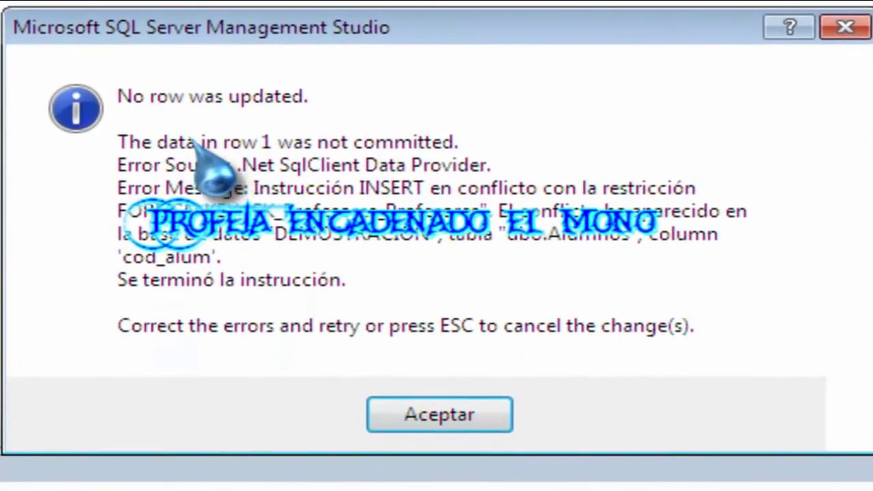
# Dismiss the save error and reopen Alumnos for editing to check code alu003.
pyautogui.click(467, 428)
pyautogui.click(270, 273)
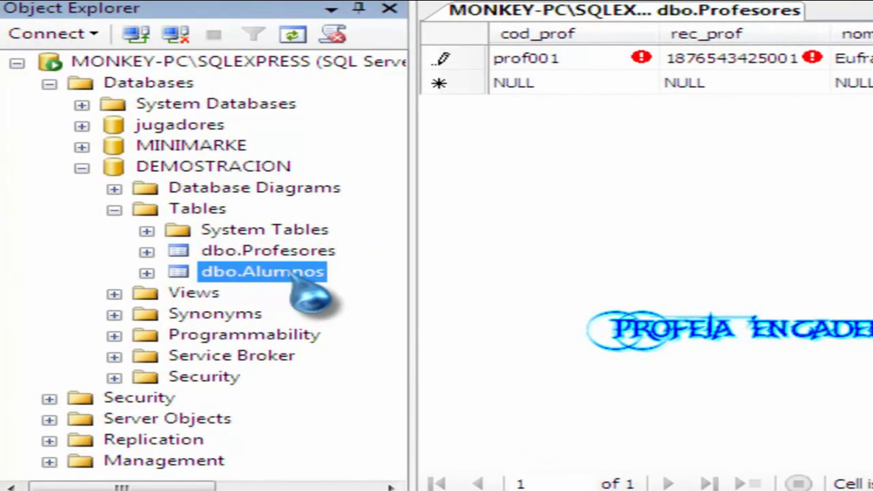
pyautogui.rightClick(290, 273)
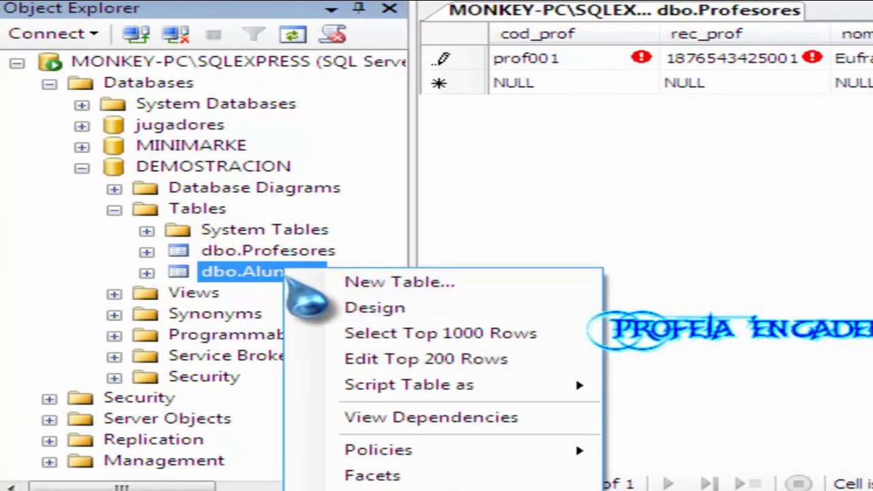
pyautogui.click(382, 359)
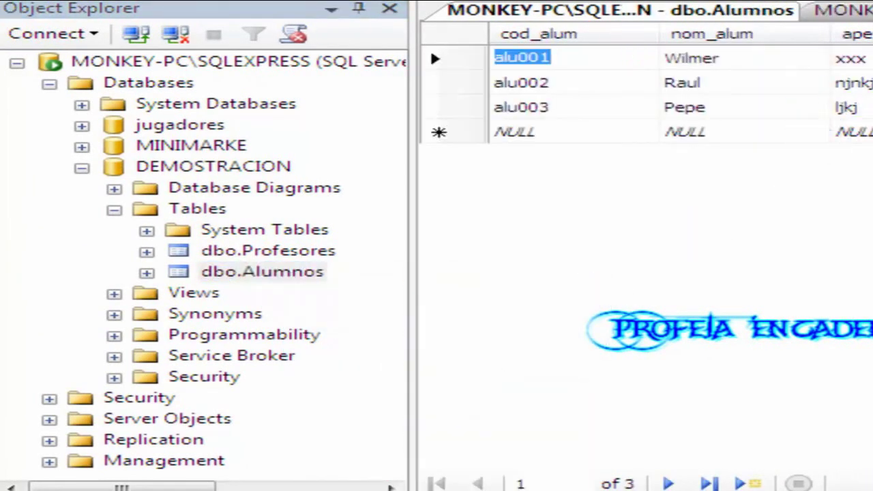
pyautogui.click(570, 109)
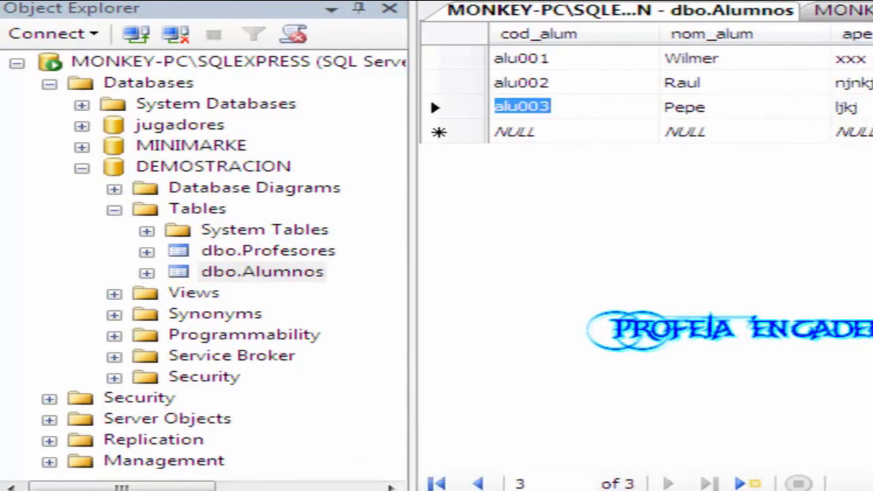
# Compare Profesores' cod_alum with the Alumnos grid and select the alu003 code text.
pyautogui.click(839, 10)
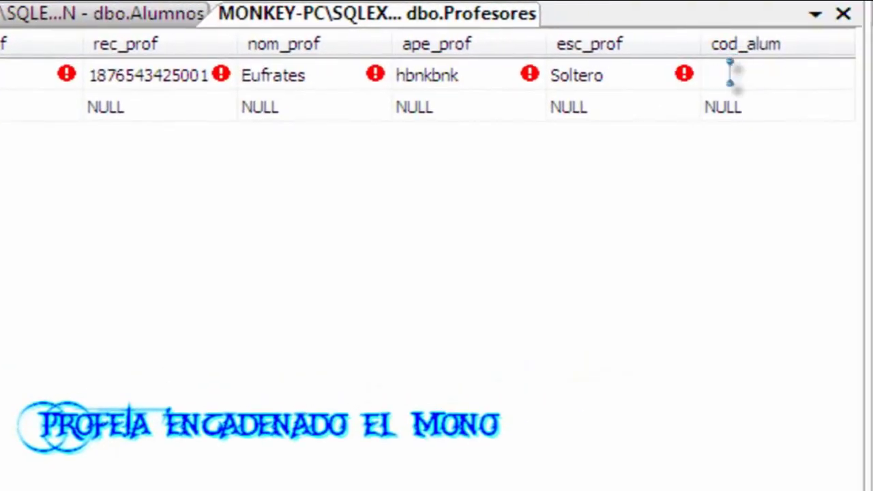
pyautogui.click(729, 73)
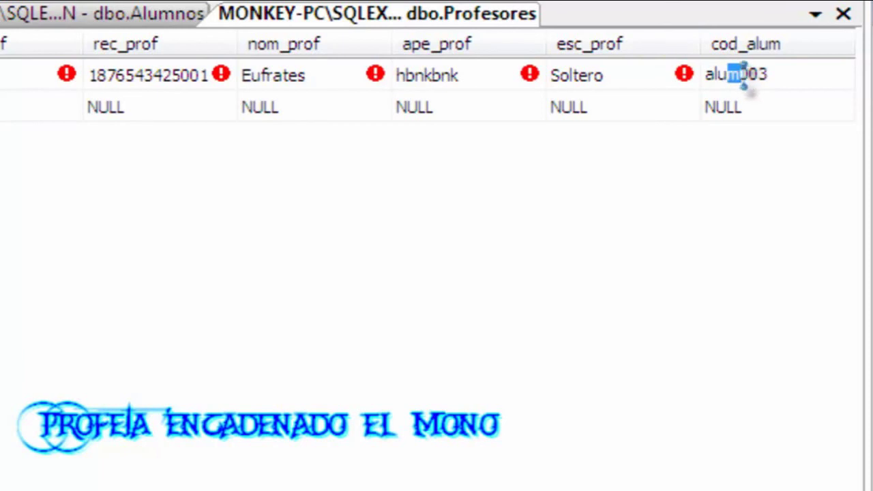
pyautogui.click(191, 15)
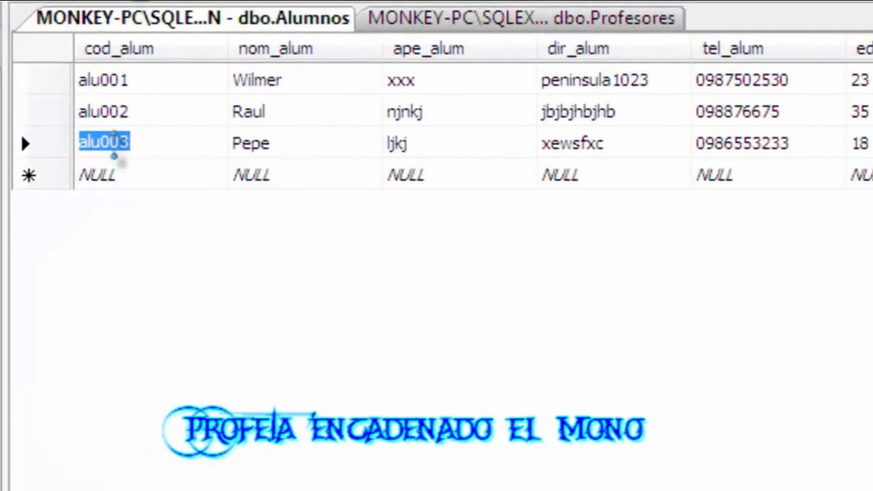
pyautogui.click(157, 143)
pyautogui.moveTo(164, 141); pyautogui.dragTo(58, 142)
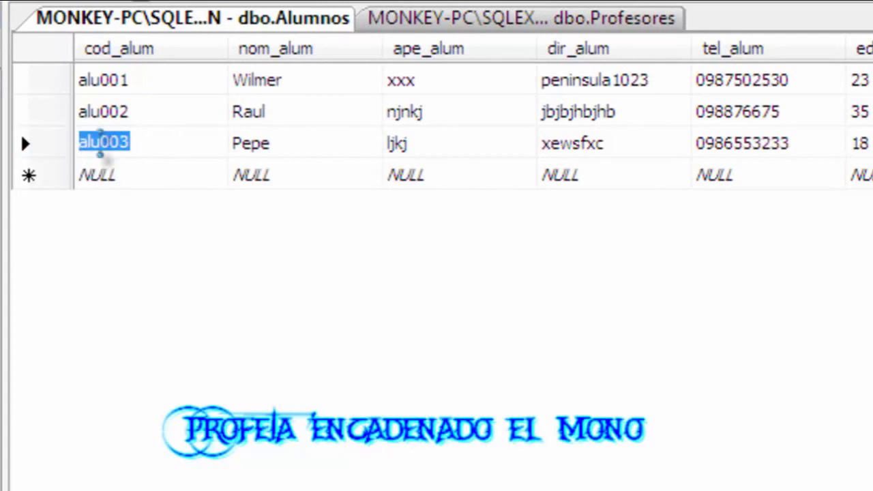
# Replace cod_alum alum003 with alu003 so prof001 saves, then close the Profesores grid.
pyautogui.click(414, 18)
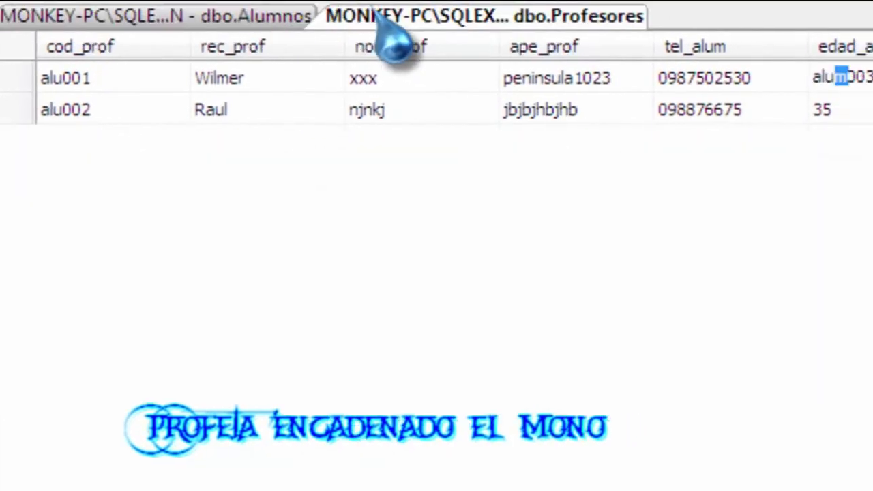
pyautogui.click(801, 72)
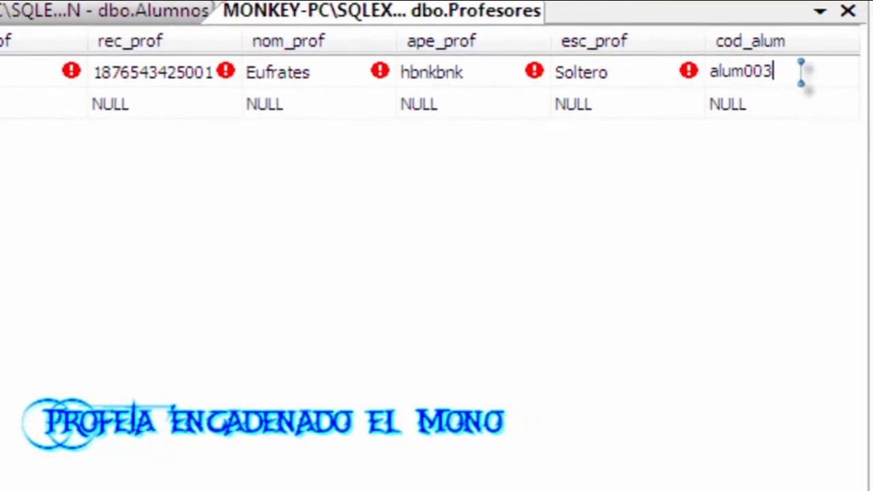
pyautogui.moveTo(801, 73); pyautogui.dragTo(683, 73)
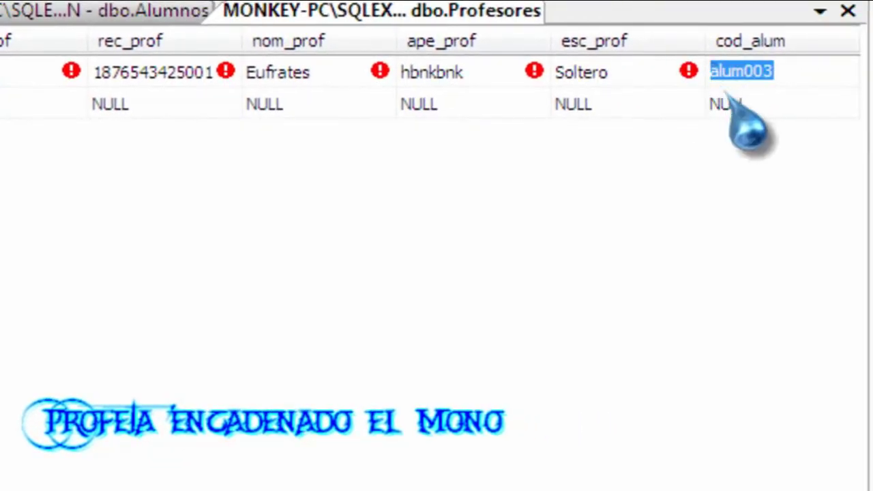
pyautogui.write('alu003')
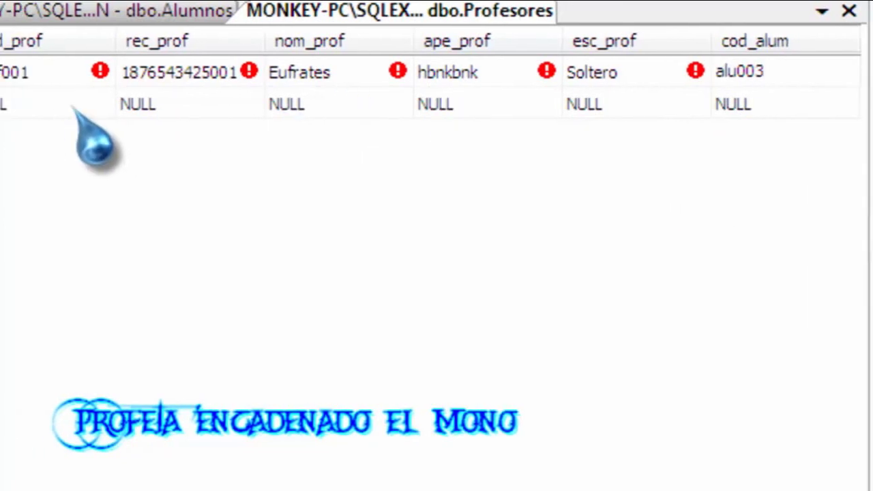
pyautogui.click(61, 104)
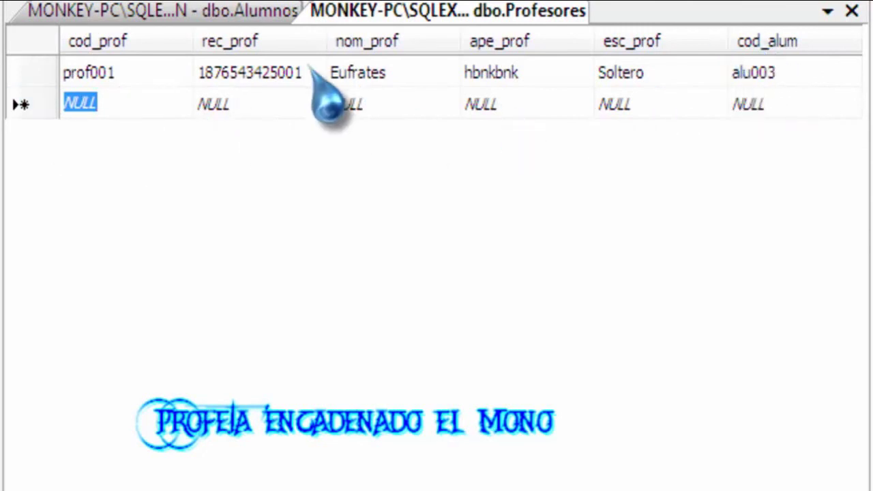
pyautogui.rightClick(432, 12)
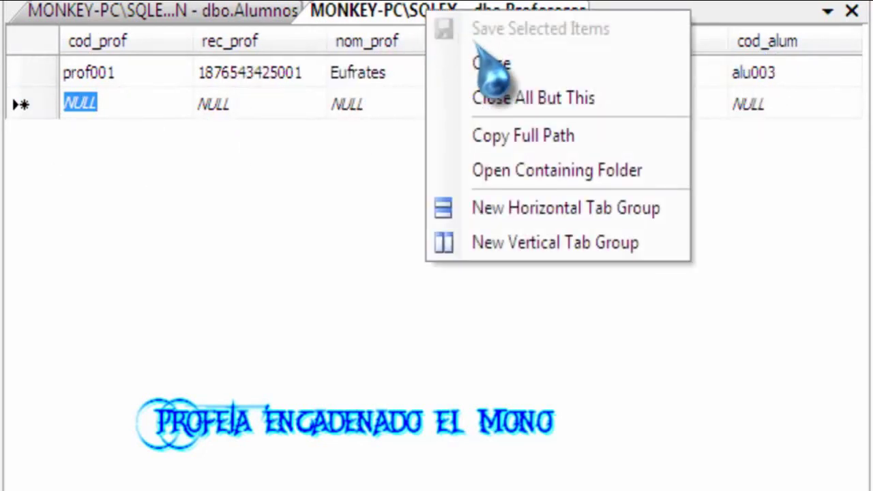
pyautogui.click(491, 65)
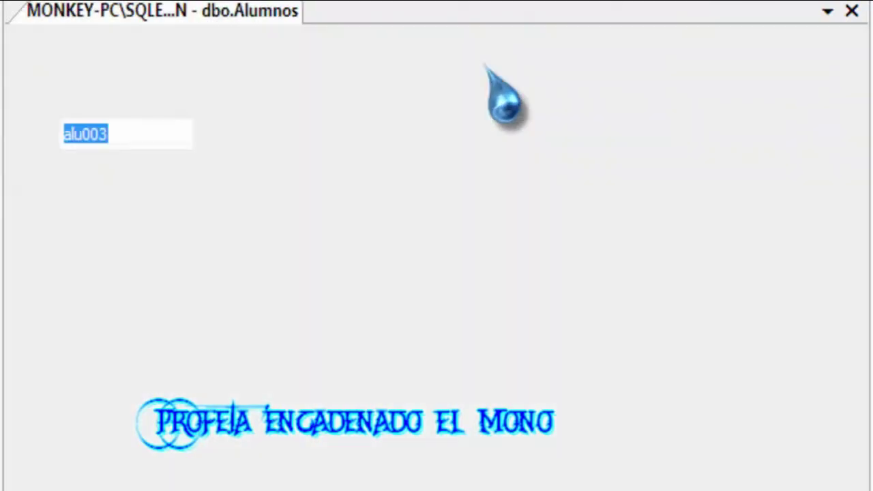
# Close the Alumnos grid, collapse DEMOSTRACION and the server tree, and bring up the desktop menu.
pyautogui.rightClick(183, 12)
pyautogui.click(249, 66)
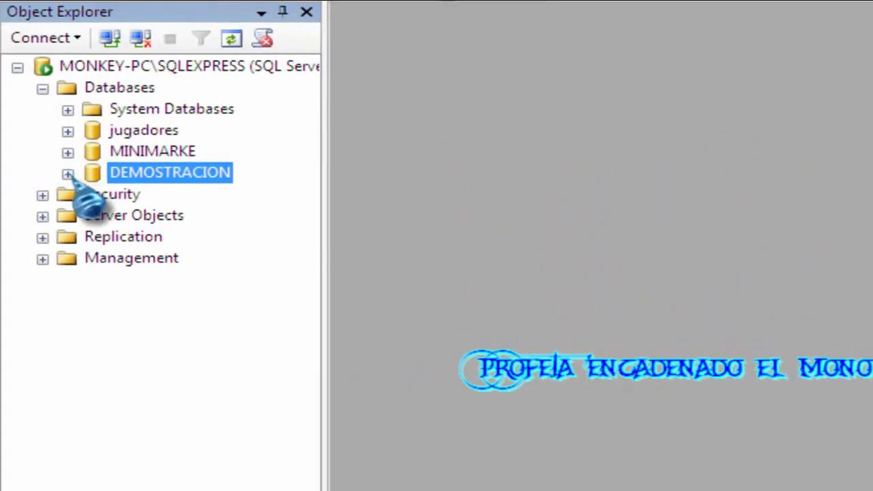
pyautogui.click(68, 174)
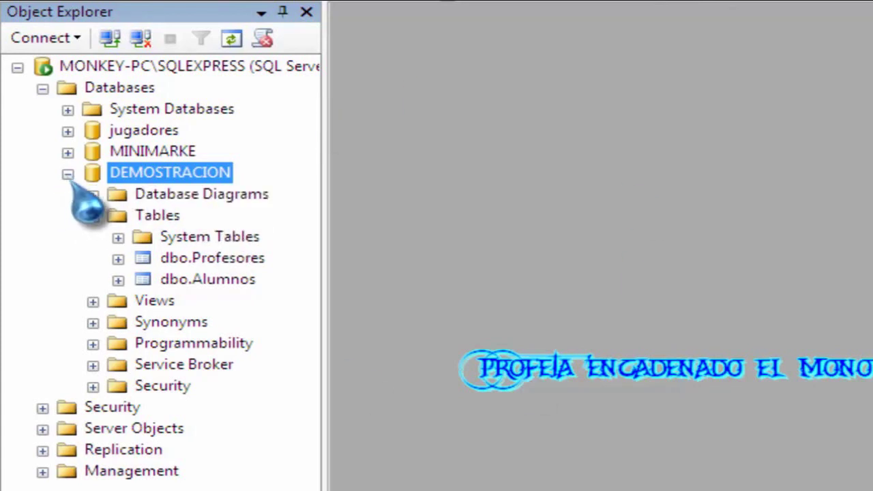
pyautogui.click(68, 174)
pyautogui.click(18, 66)
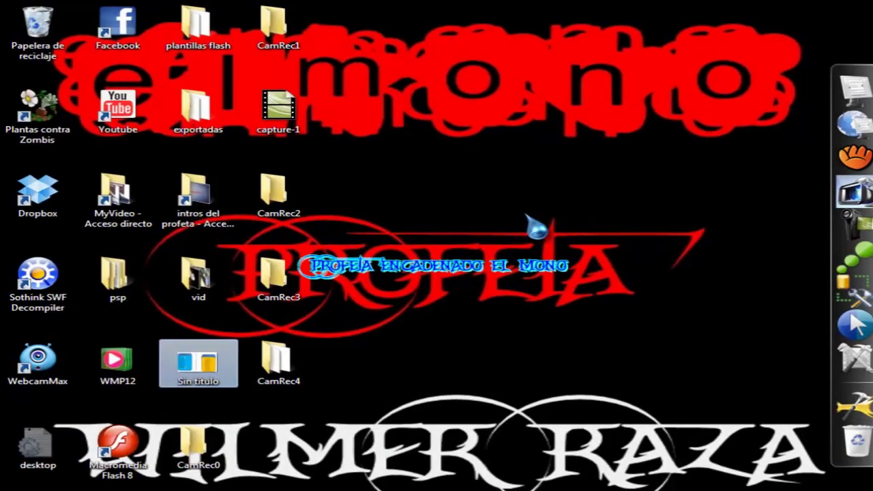
pyautogui.rightClick(526, 232)
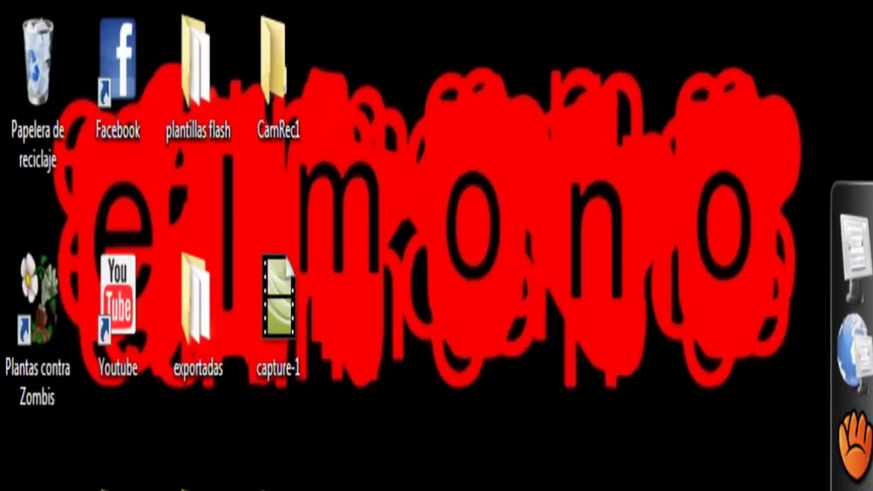